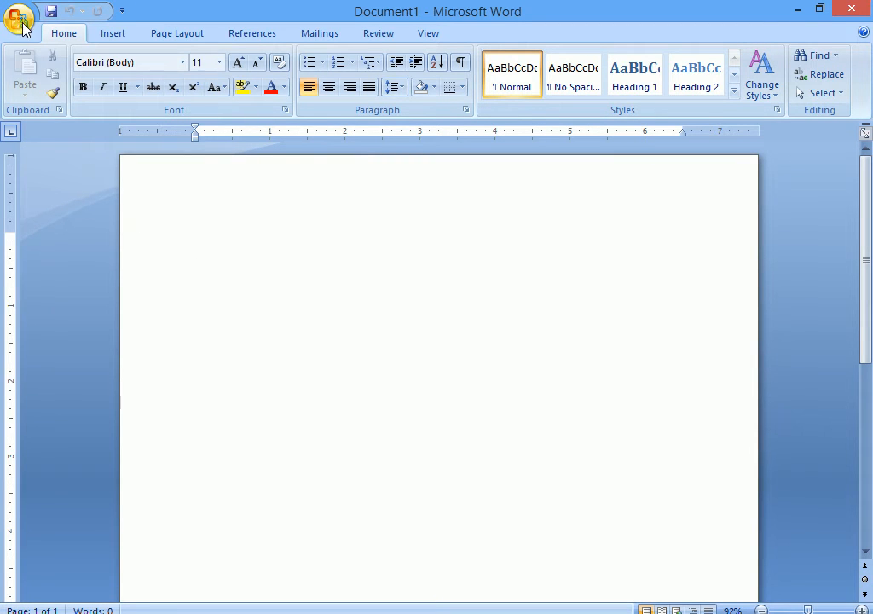
Step: Check the Apply to choices in Page Setup from the print preview, cancel the dialog and return to the blank document
{"action": "left_click", "coordinate": [22, 21]}
{"action": "mouse_move", "coordinate": [76, 220]}
{"action": "left_click", "coordinate": [236, 177]}
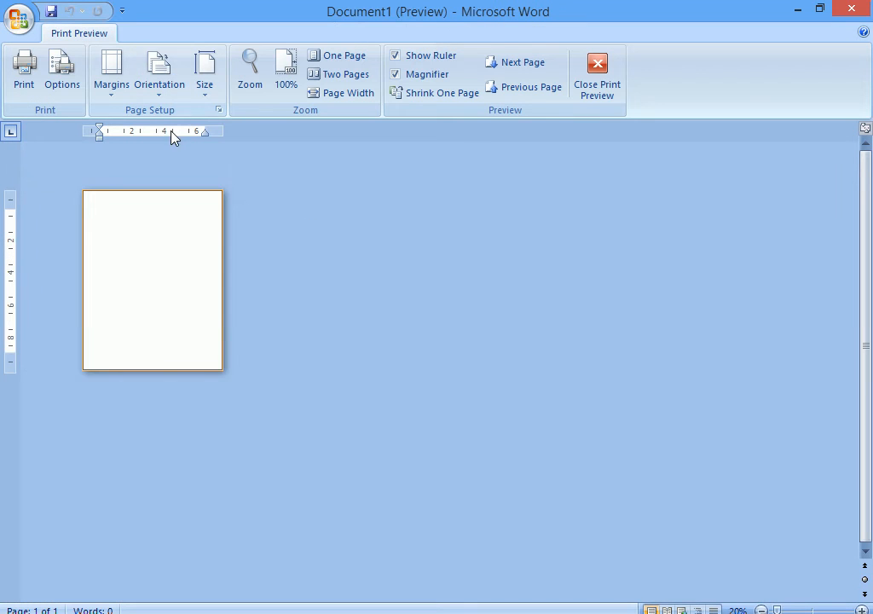
{"action": "left_click", "coordinate": [219, 110]}
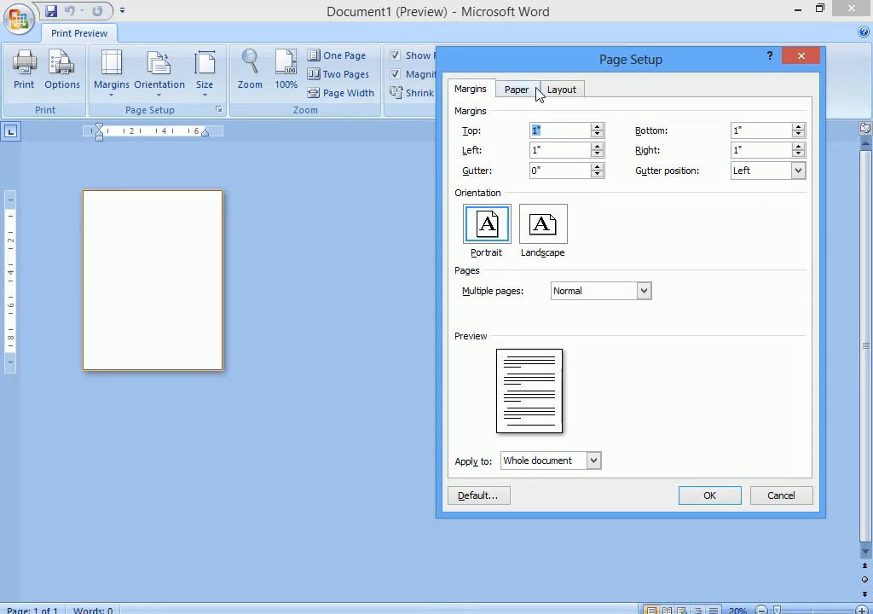
{"action": "left_click_drag", "start_coordinate": [532, 68], "coordinate": [429, 79]}
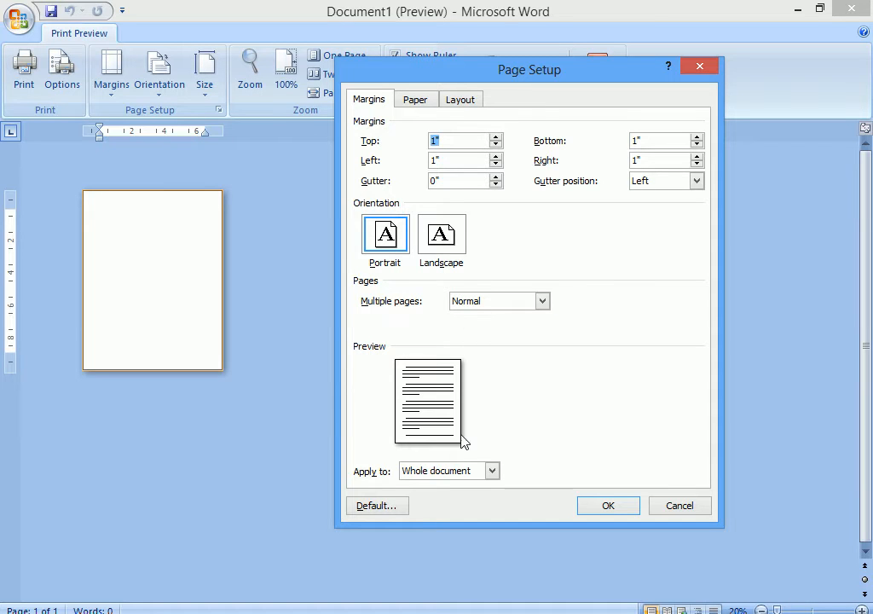
{"action": "left_click", "coordinate": [411, 476]}
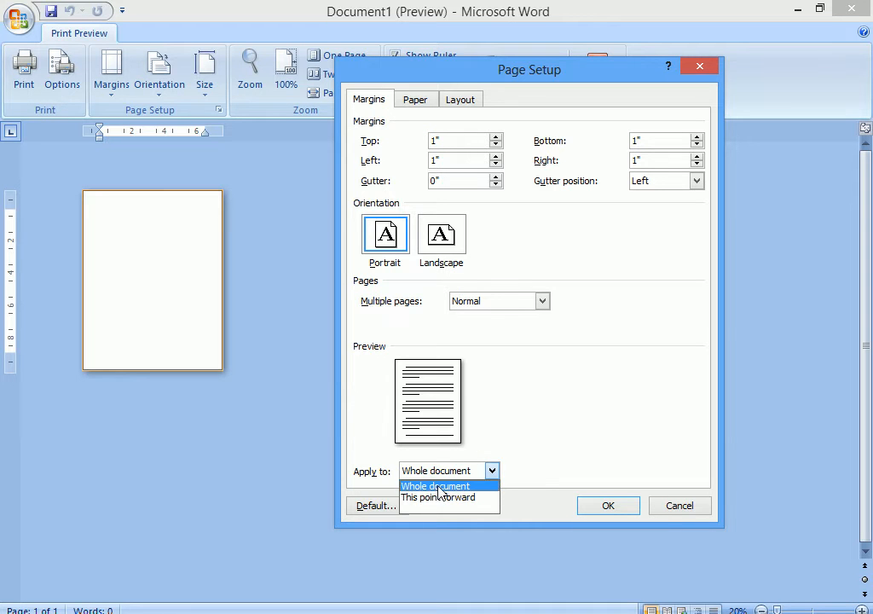
{"action": "left_click", "coordinate": [433, 484]}
{"action": "left_click", "coordinate": [675, 510]}
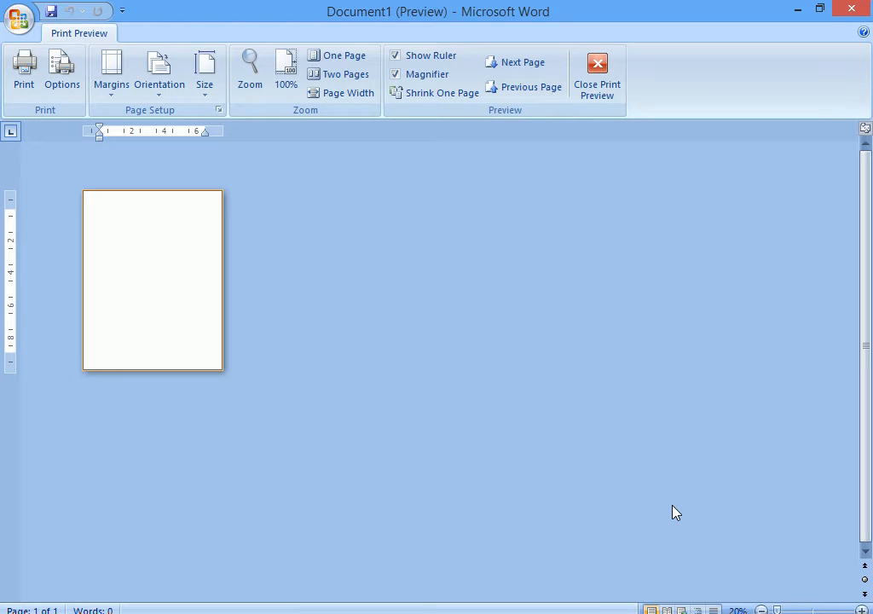
{"action": "key", "text": "Escape"}
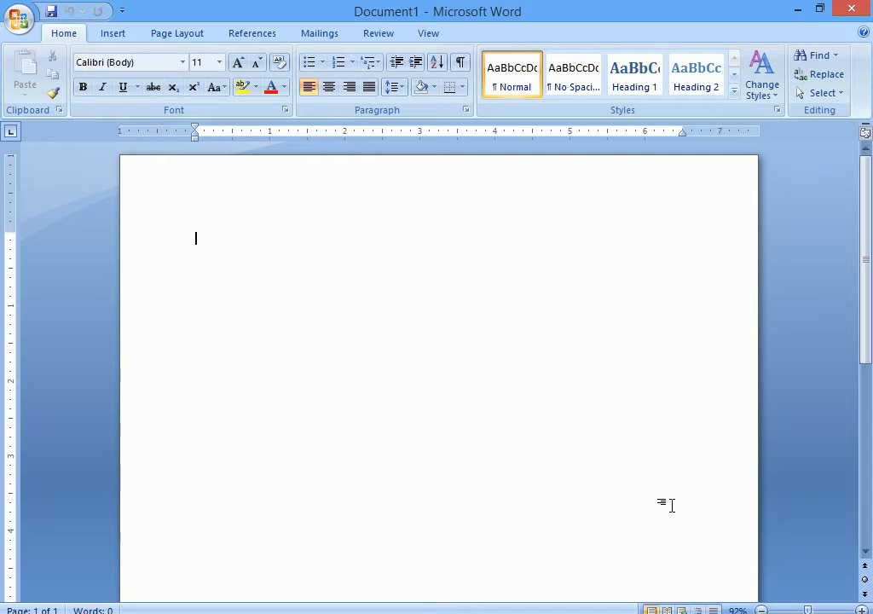
Step: Generate sample text with =rand() on the first page and with =rand(1) on a new page after a page break
{"action": "type", "text": "=rand()"}
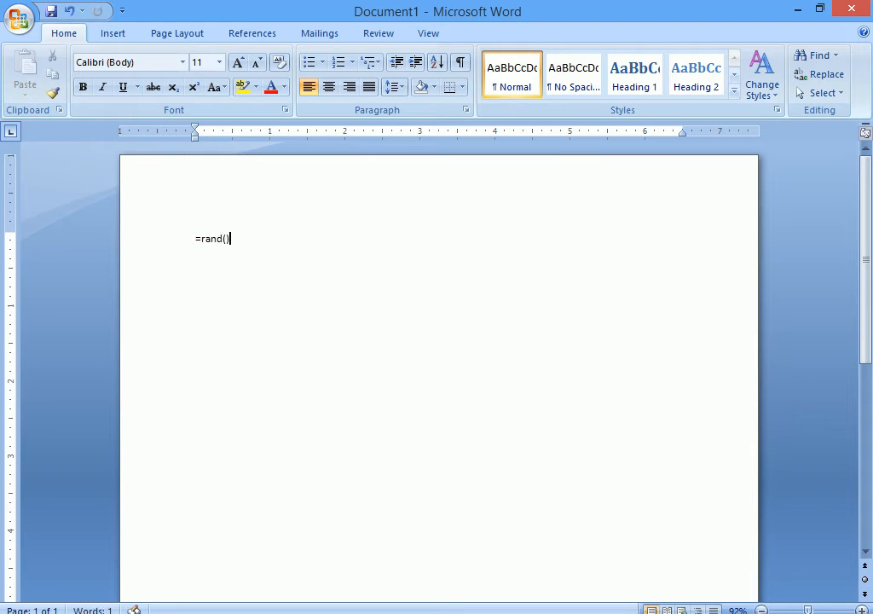
{"action": "key", "text": "Return"}
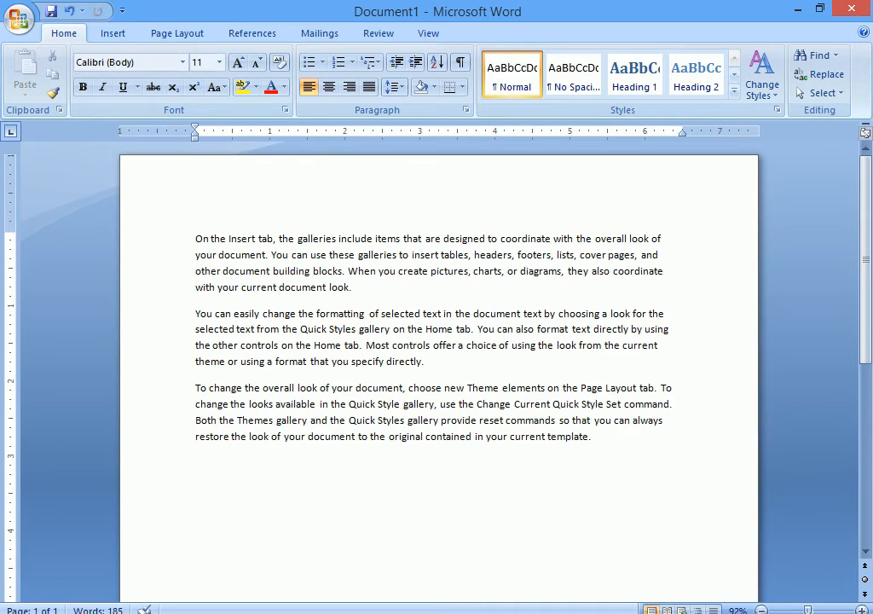
{"action": "key", "text": "ctrl+Return"}
{"action": "type", "text": "="}
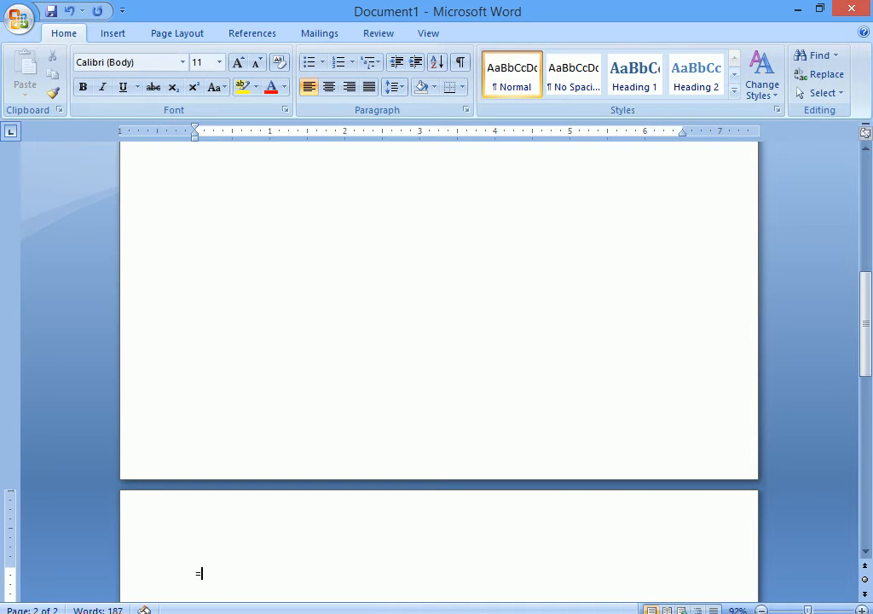
{"action": "type", "text": "rand(1)"}
{"action": "key", "text": "Return"}
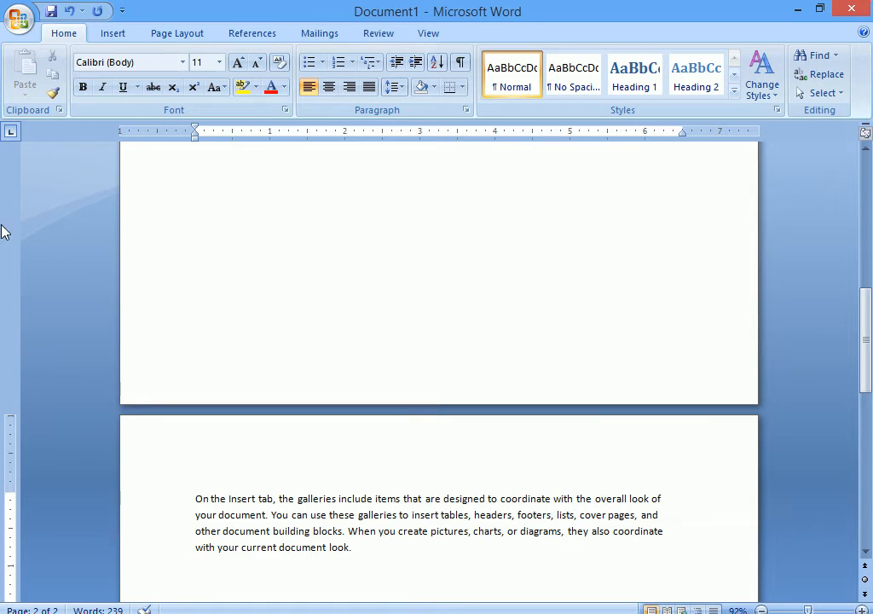
Step: Highlight the first page's text in yellow from "theme or using a format" to the end of the third paragraph
{"action": "left_click", "coordinate": [21, 19]}
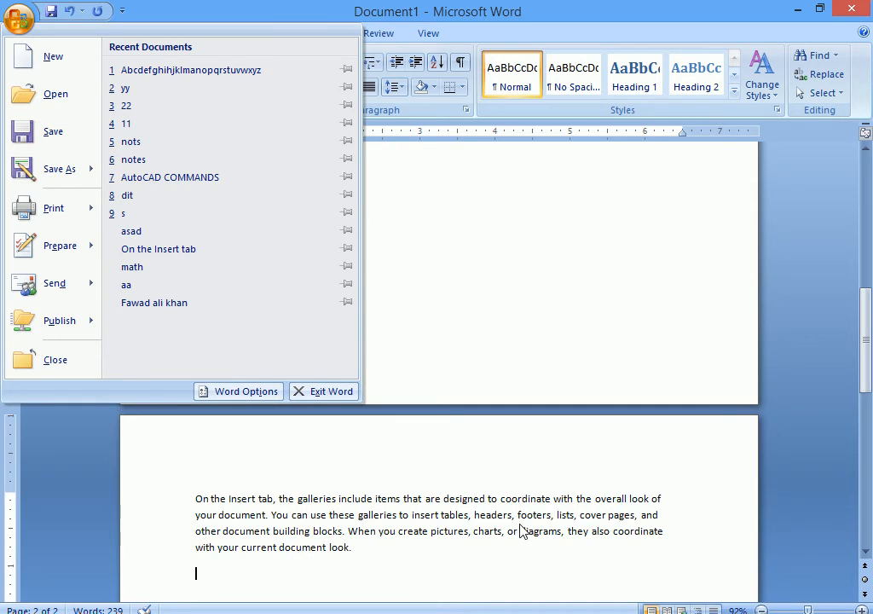
{"action": "left_click", "coordinate": [409, 473]}
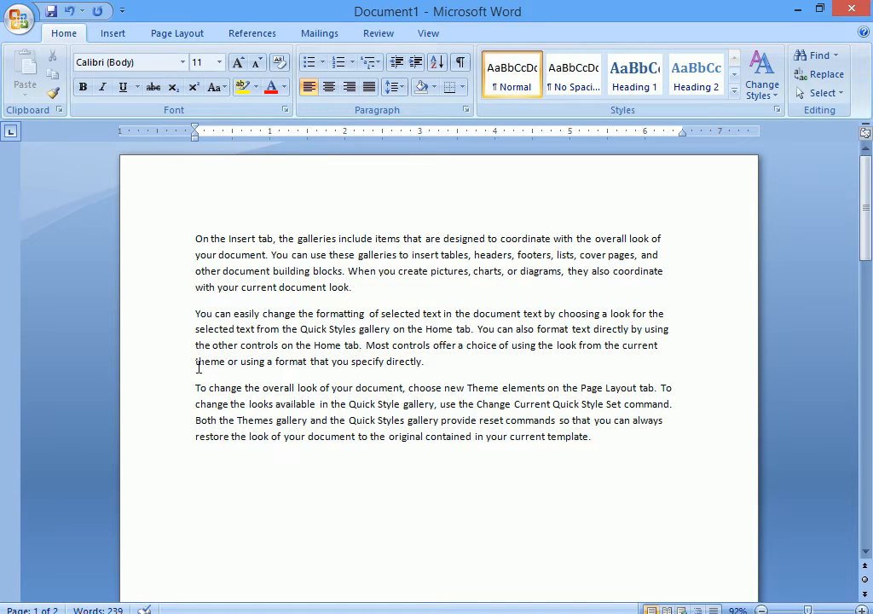
{"action": "left_click_drag", "start_coordinate": [193, 360], "coordinate": [601, 444]}
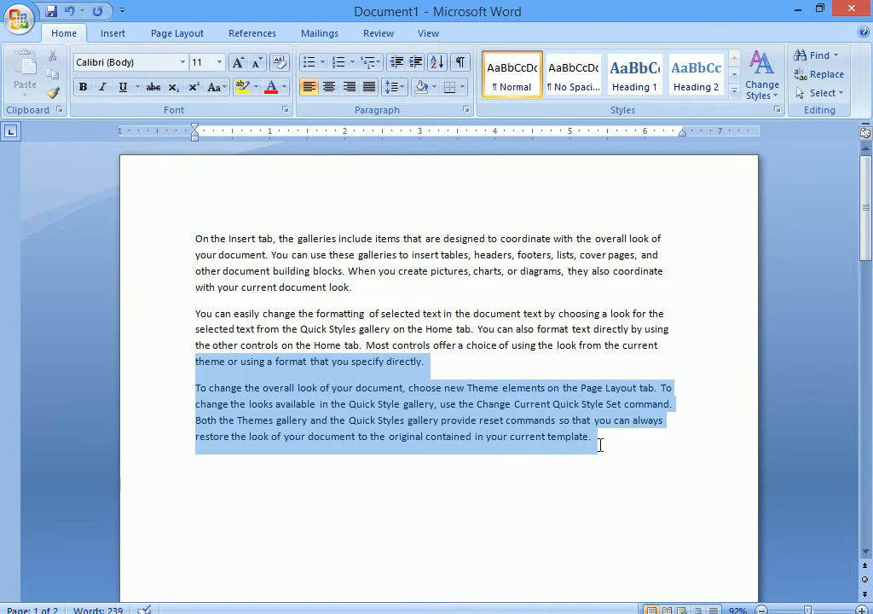
{"action": "left_click", "coordinate": [242, 86]}
{"action": "left_click", "coordinate": [386, 540]}
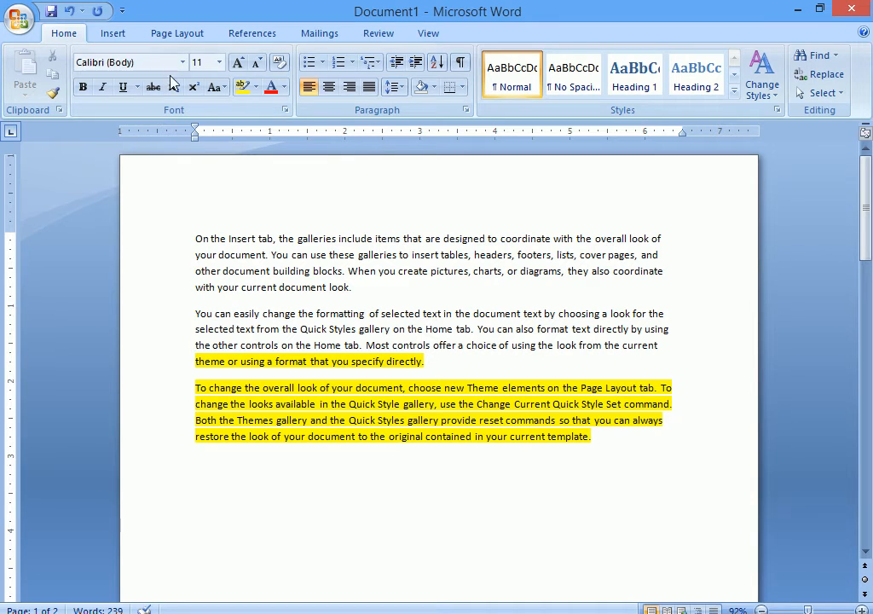
Step: Start a new paragraph before the highlighted words "theme or using a format"
{"action": "left_click", "coordinate": [176, 36]}
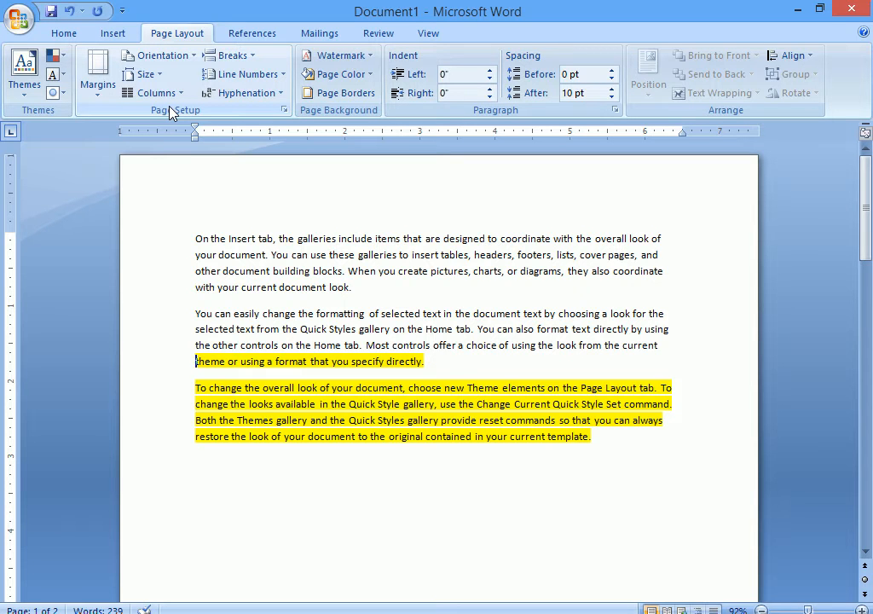
{"action": "key", "text": "Return"}
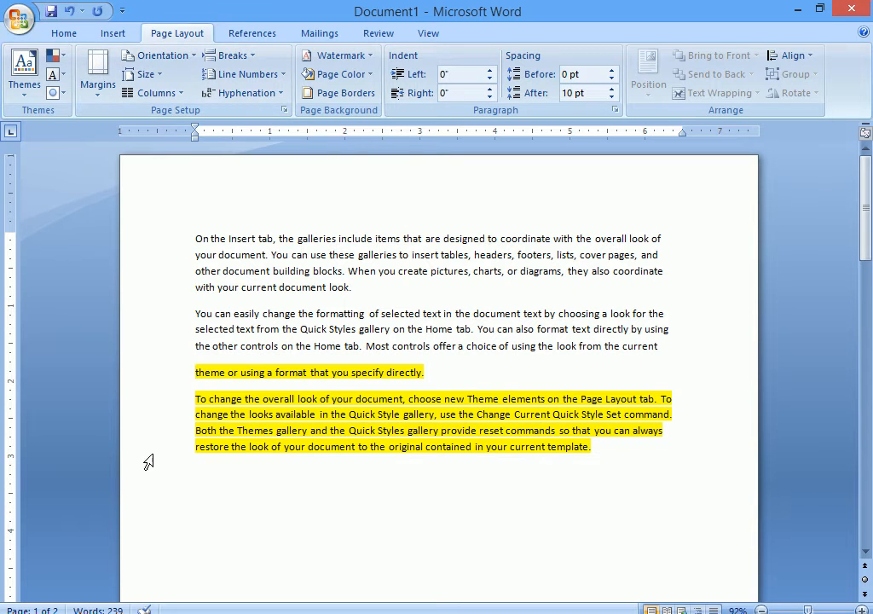
Step: Apply the page setup with This point forward from the start of the highlighted text
{"action": "left_click", "coordinate": [284, 110]}
{"action": "left_click_drag", "start_coordinate": [516, 84], "coordinate": [589, 52]}
{"action": "left_click", "coordinate": [501, 442]}
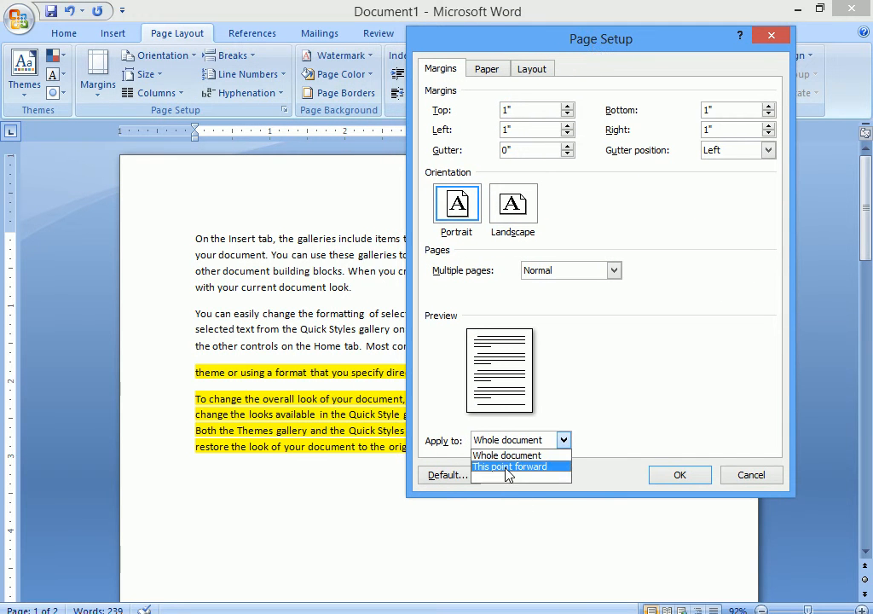
{"action": "left_click", "coordinate": [509, 467]}
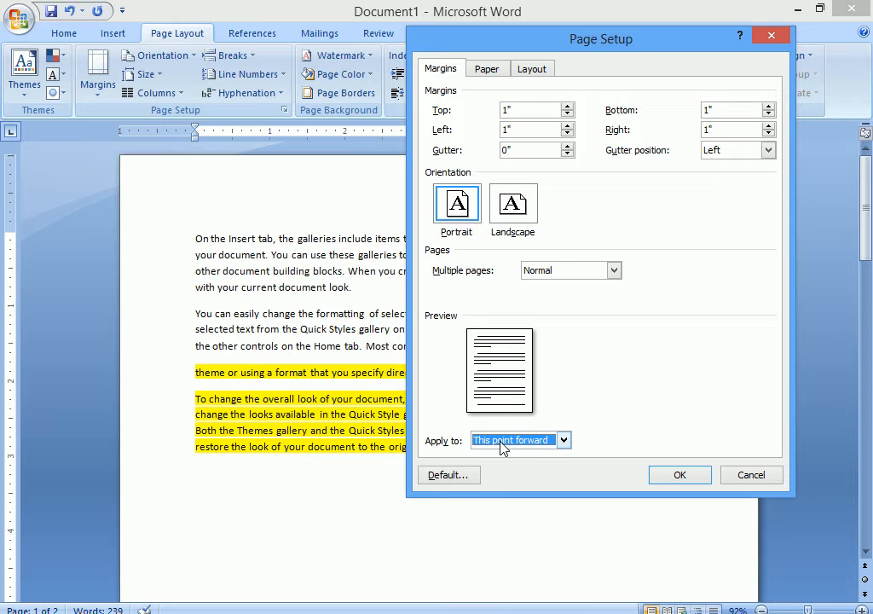
{"action": "left_click", "coordinate": [657, 474]}
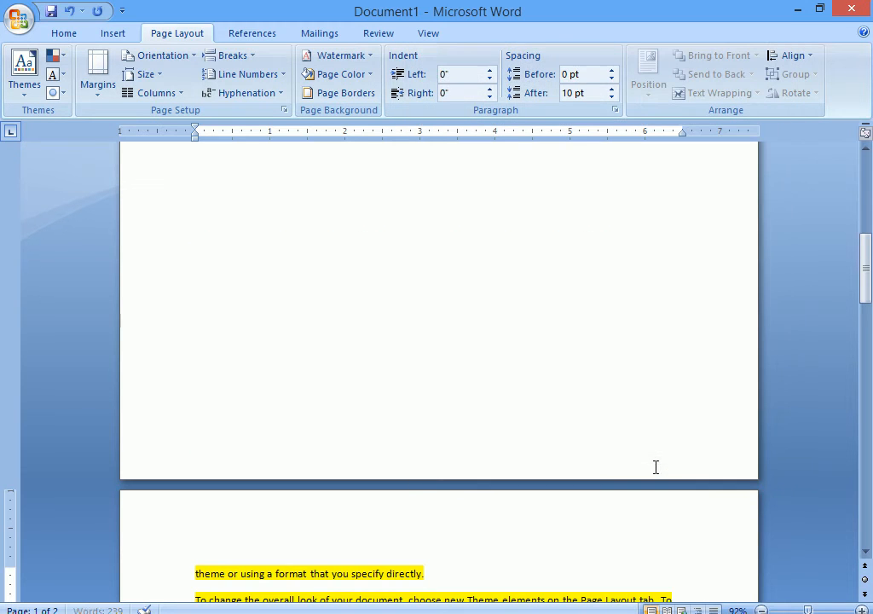
Step: Inspect the highlighted text's placement and undo the last page setup change
{"action": "scroll", "coordinate": [231, 363], "scroll_direction": "down", "scroll_amount": 3}
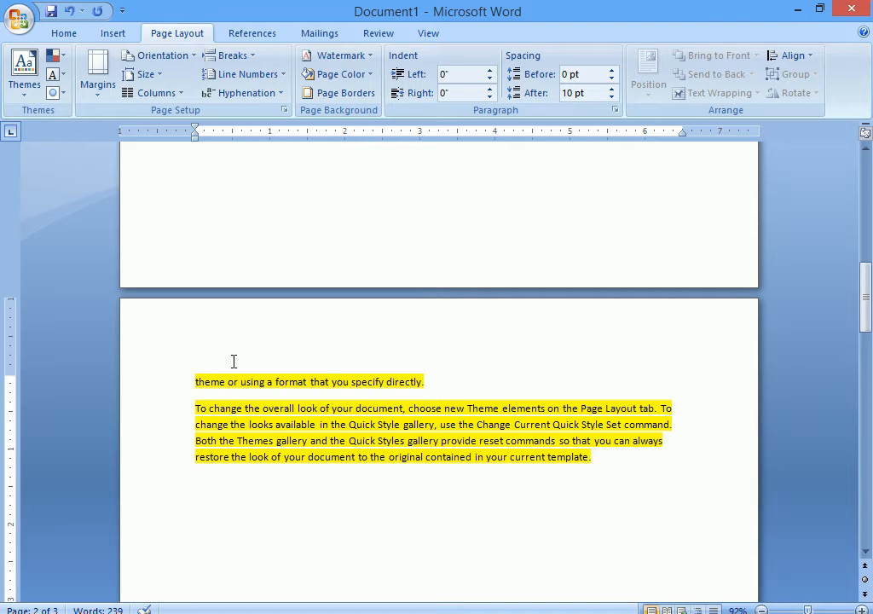
{"action": "scroll", "coordinate": [233, 361], "scroll_direction": "down", "scroll_amount": 5}
{"action": "key", "text": "ctrl+z"}
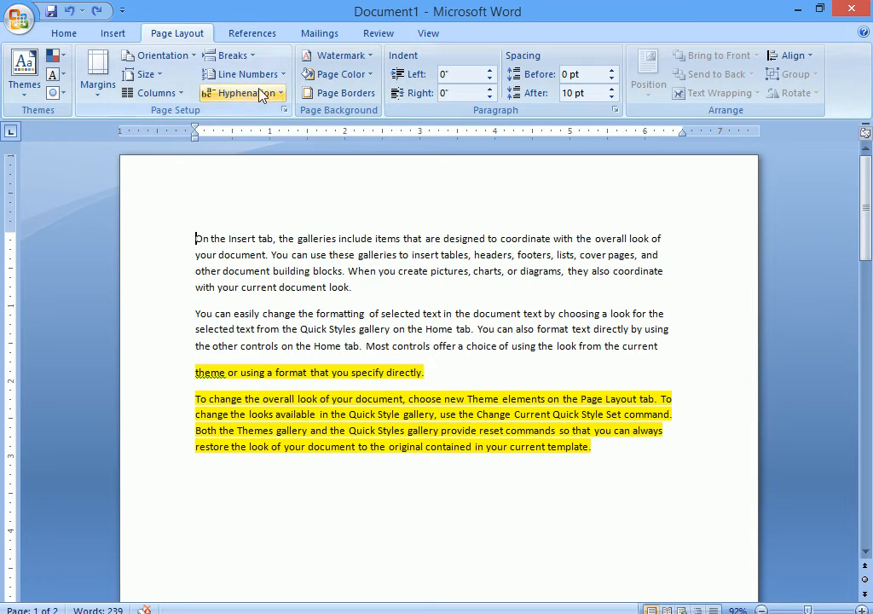
Step: Open the document in print preview and apply its page setup with the This point forward option
{"action": "left_click", "coordinate": [32, 30]}
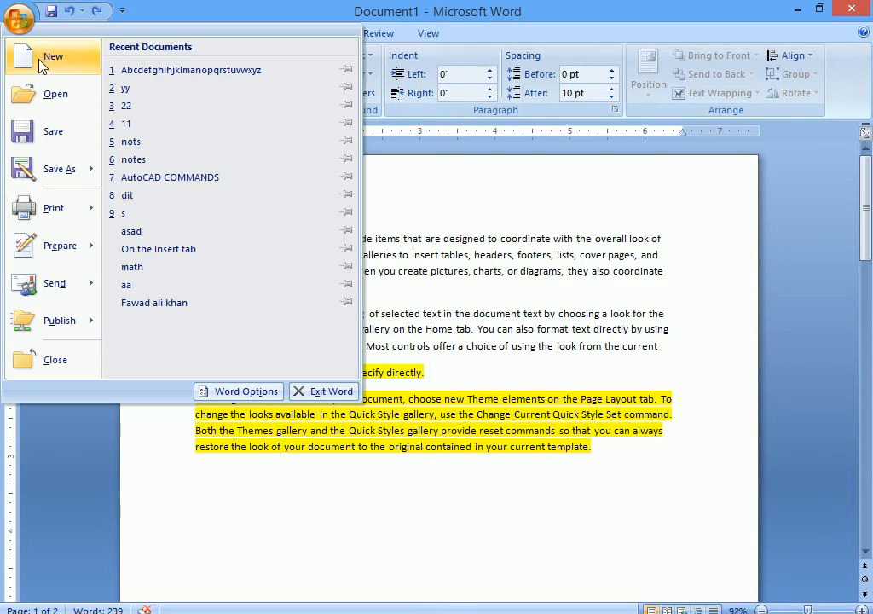
{"action": "mouse_move", "coordinate": [68, 208]}
{"action": "left_click", "coordinate": [163, 179]}
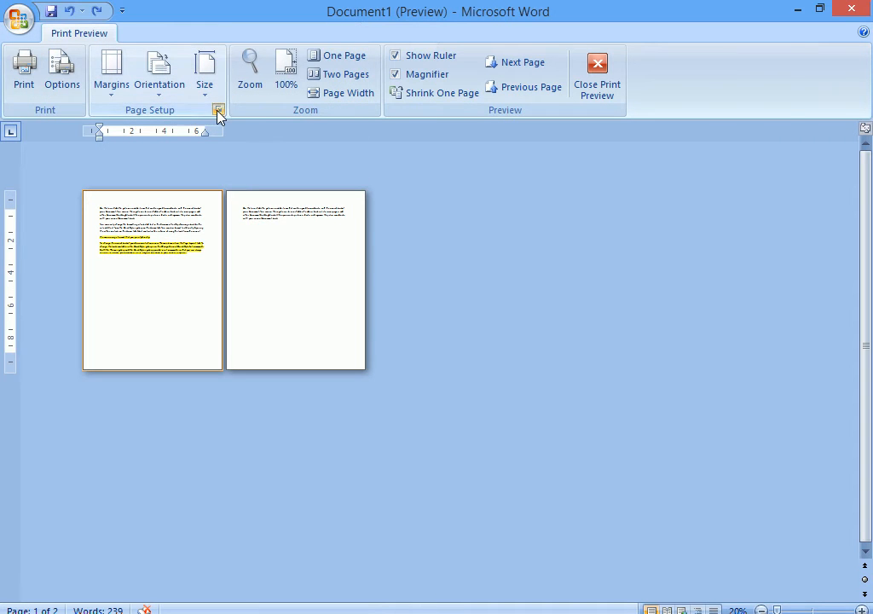
{"action": "left_click", "coordinate": [218, 110]}
{"action": "left_click", "coordinate": [537, 443]}
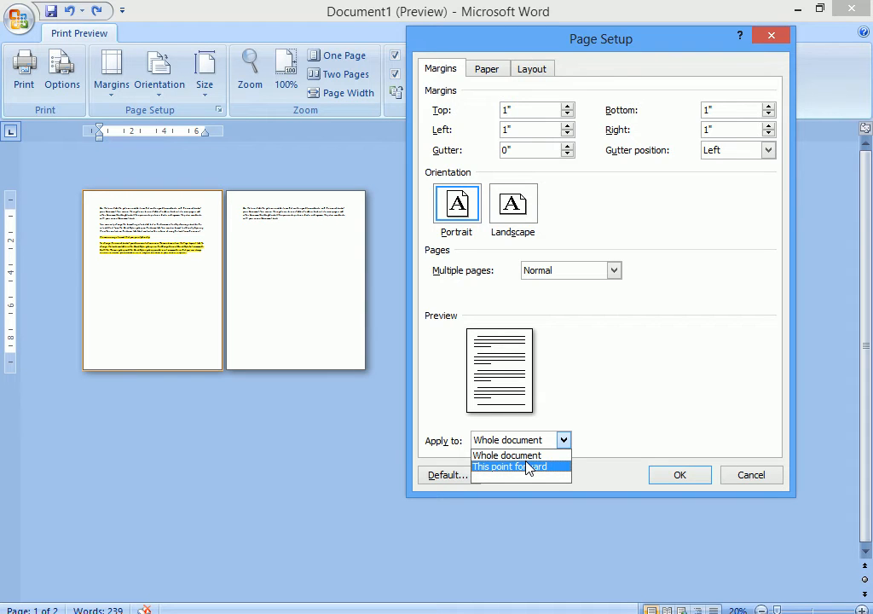
{"action": "left_click", "coordinate": [529, 467]}
{"action": "key", "text": "Up"}
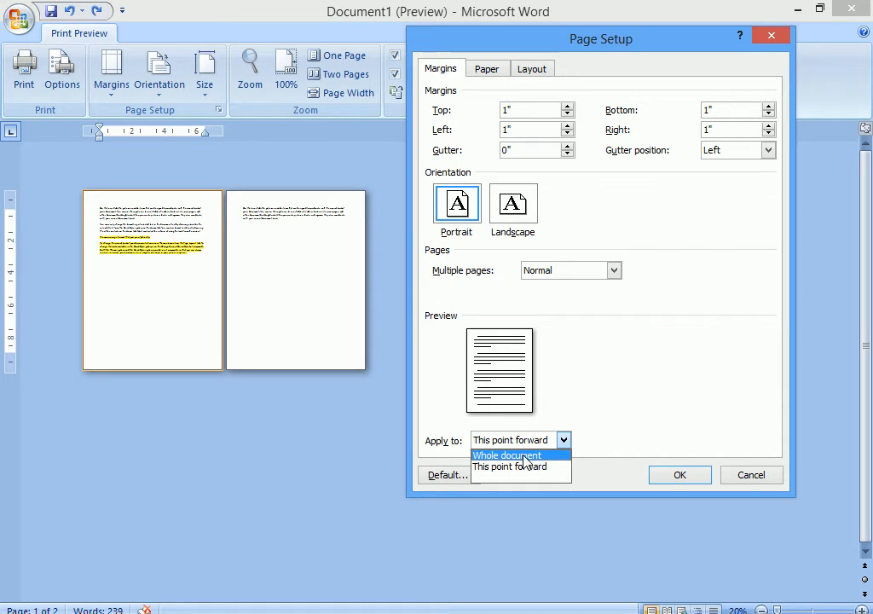
{"action": "left_click", "coordinate": [509, 467]}
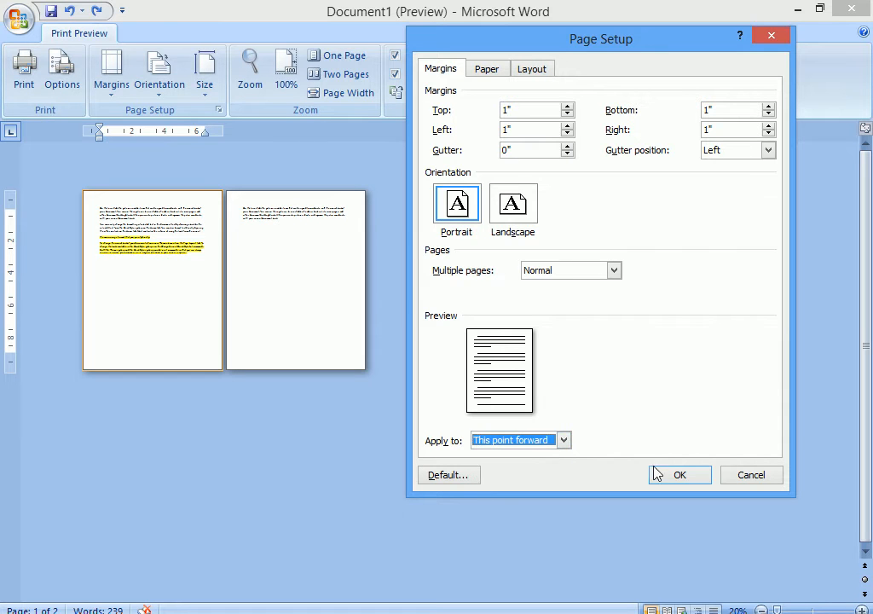
{"action": "left_click", "coordinate": [659, 475]}
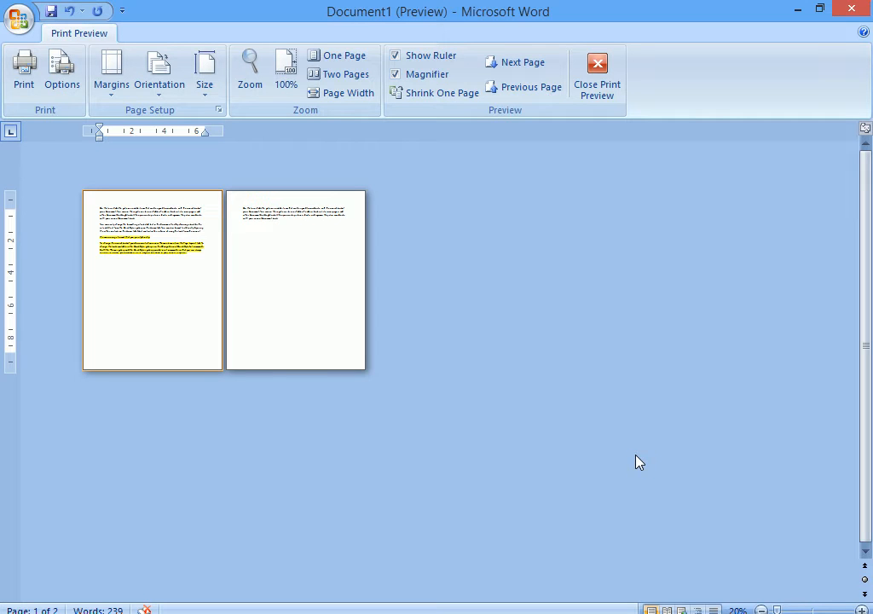
Step: Review the print settings from the preview and close them without printing
{"action": "left_click", "coordinate": [21, 75]}
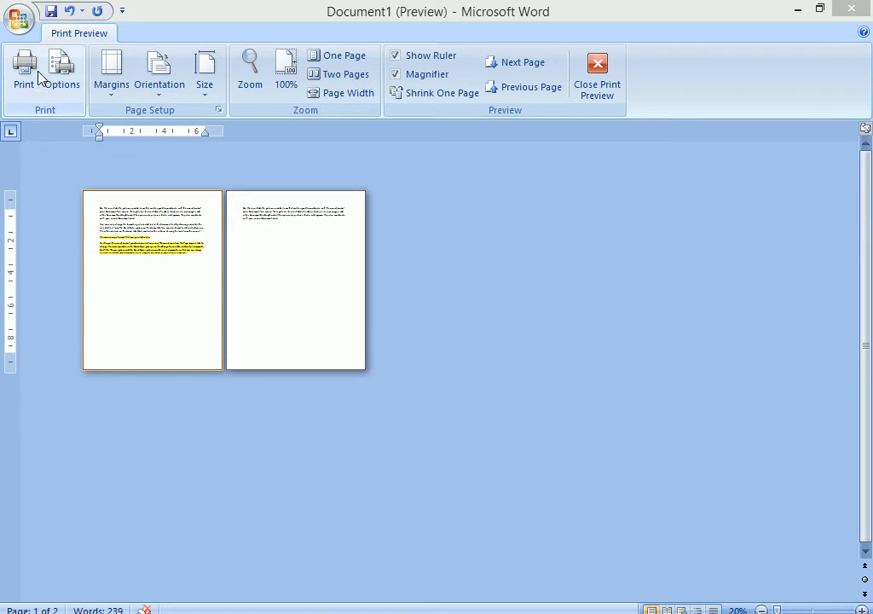
{"action": "left_click_drag", "start_coordinate": [423, 130], "coordinate": [584, 171]}
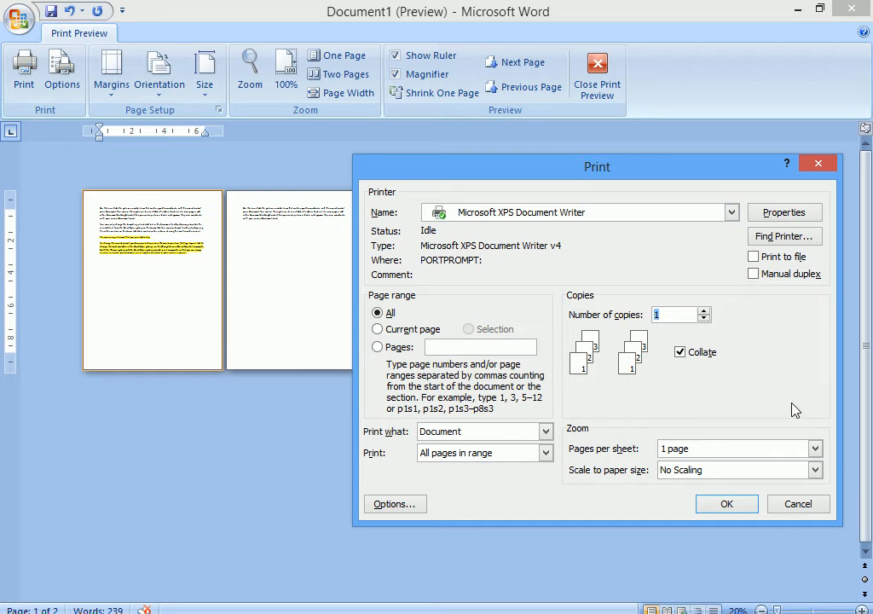
{"action": "left_click", "coordinate": [797, 508]}
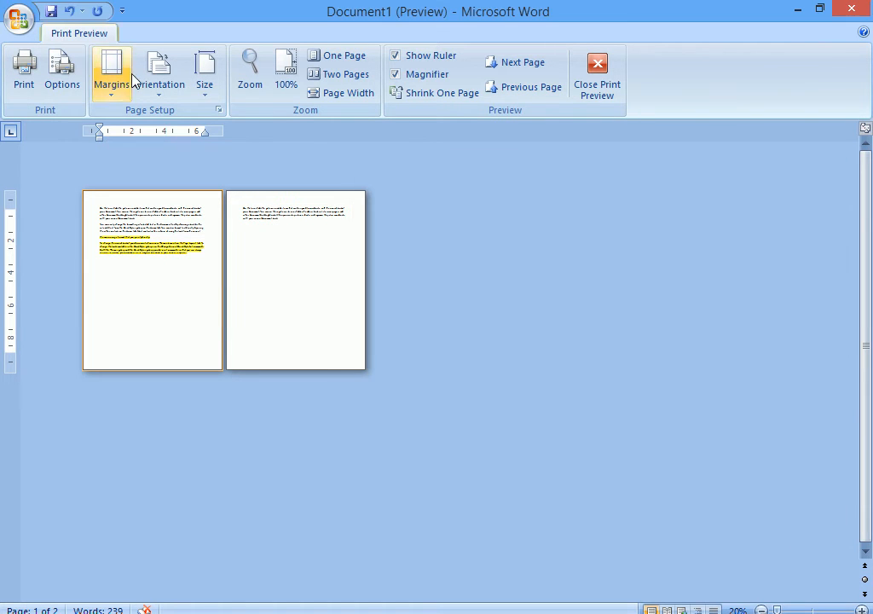
Step: Open the page setup from print preview and choose to apply it to the Whole document
{"action": "left_click", "coordinate": [218, 110]}
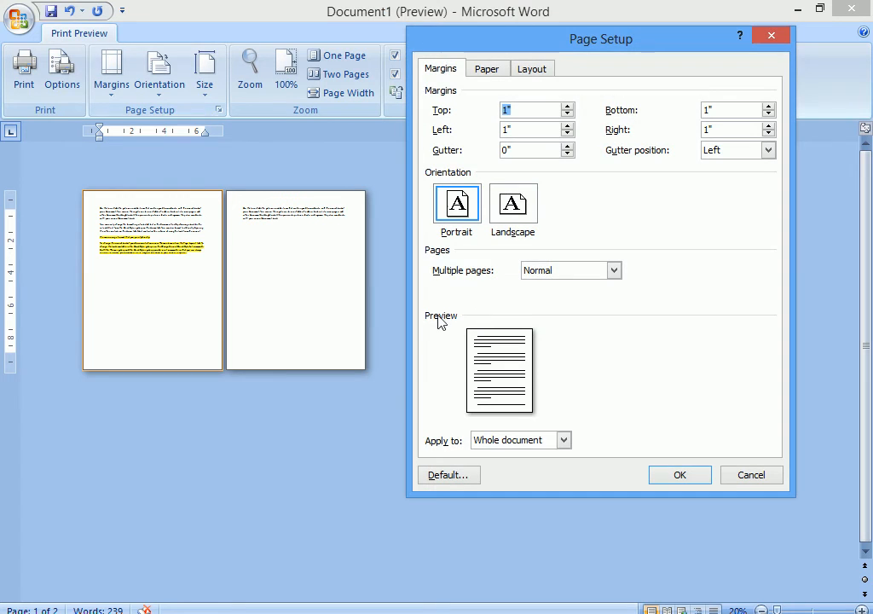
{"action": "left_click", "coordinate": [540, 449]}
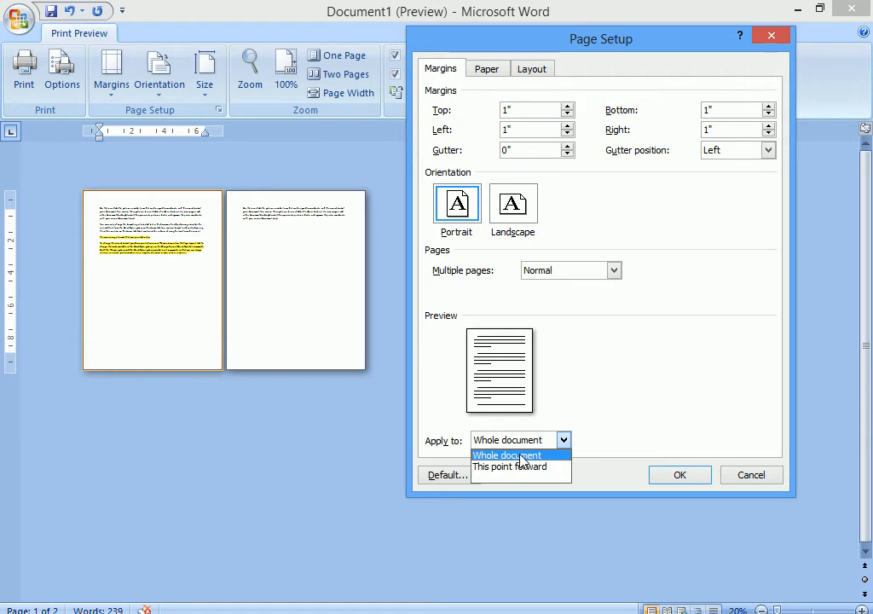
{"action": "left_click", "coordinate": [522, 459]}
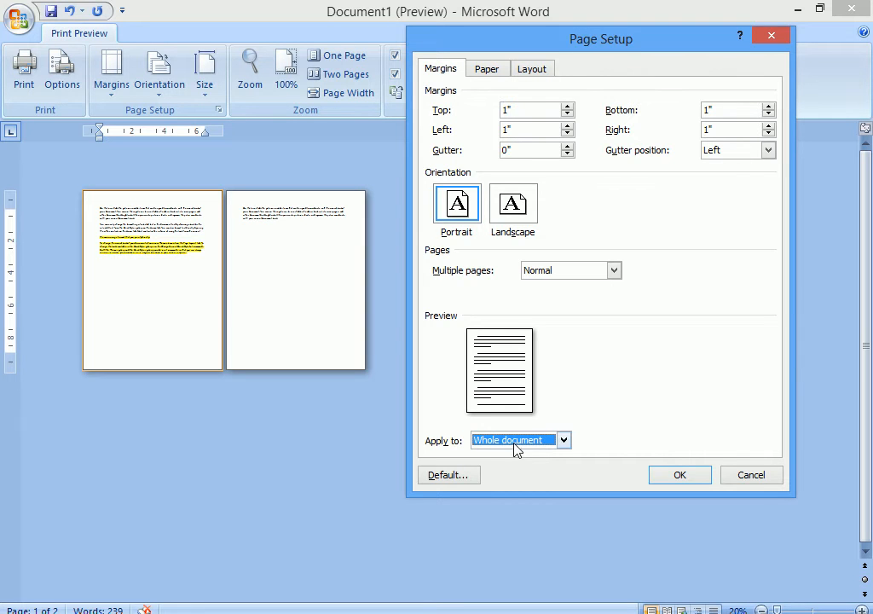
Step: Browse the available paper sizes in the page setup's paper settings without changing the selection
{"action": "left_click", "coordinate": [487, 70]}
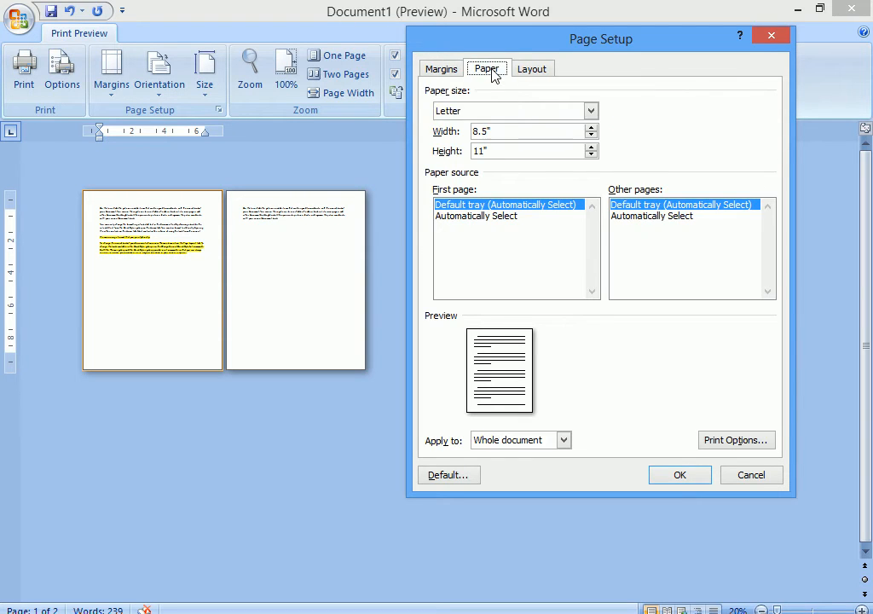
{"action": "left_click_drag", "start_coordinate": [499, 47], "coordinate": [519, 150]}
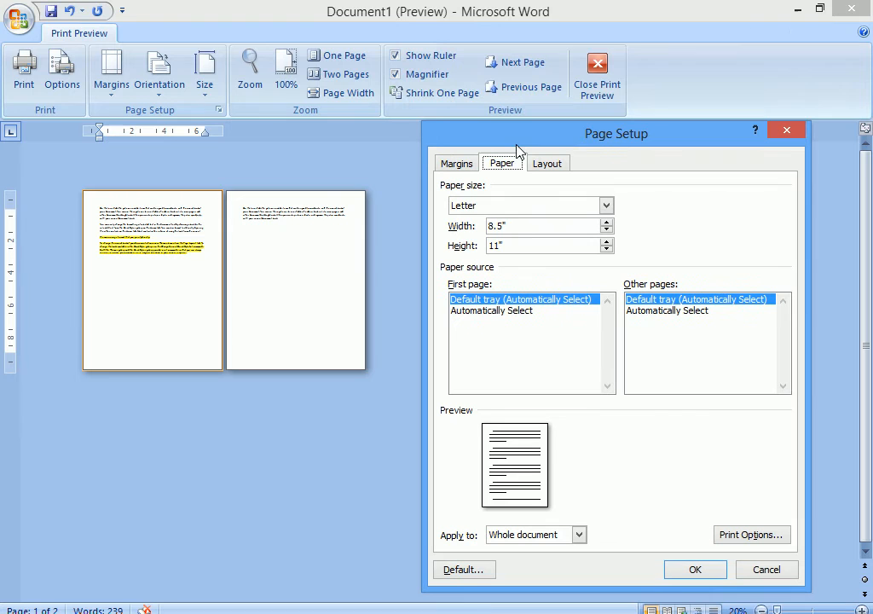
{"action": "left_click", "coordinate": [489, 210]}
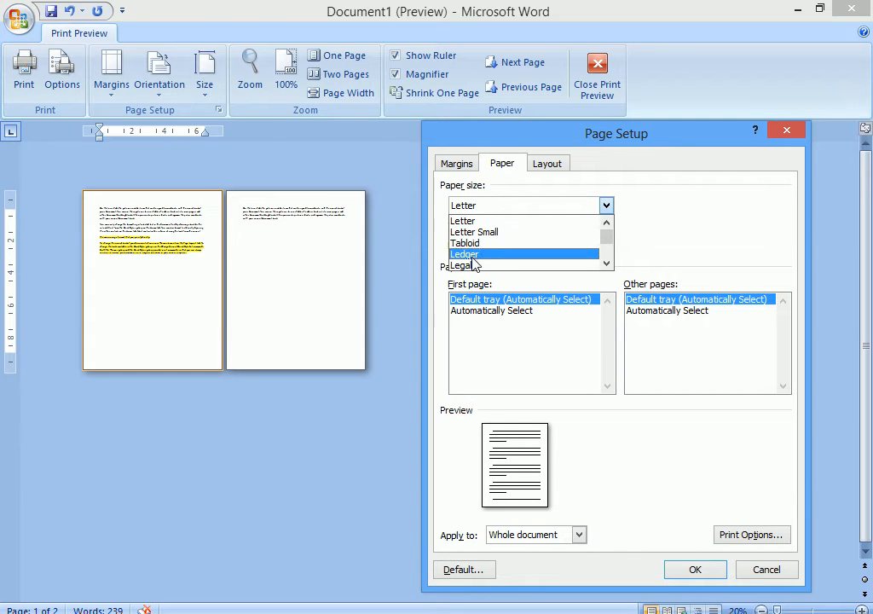
{"action": "scroll", "coordinate": [473, 266], "scroll_direction": "down", "scroll_amount": 2}
{"action": "scroll", "coordinate": [473, 266], "scroll_direction": "down", "scroll_amount": 1}
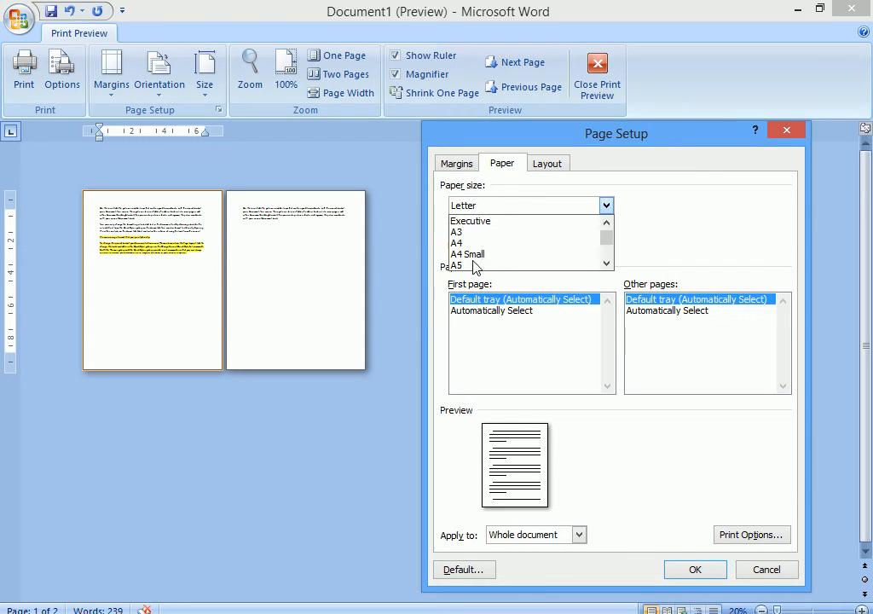
{"action": "scroll", "coordinate": [479, 270], "scroll_direction": "down", "scroll_amount": 2}
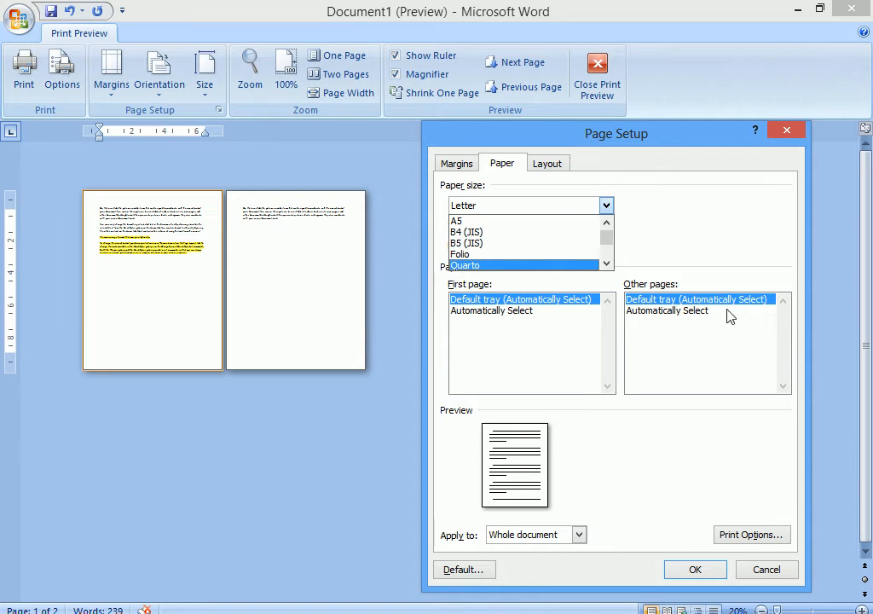
{"action": "left_click", "coordinate": [631, 225]}
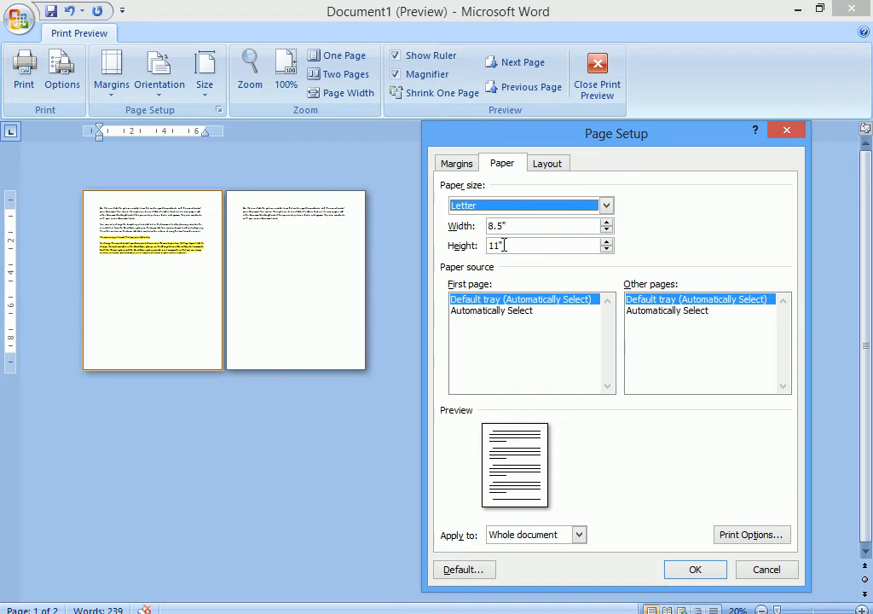
Step: Try the Letter Small and Legal paper sizes in the page setup
{"action": "left_click", "coordinate": [527, 209]}
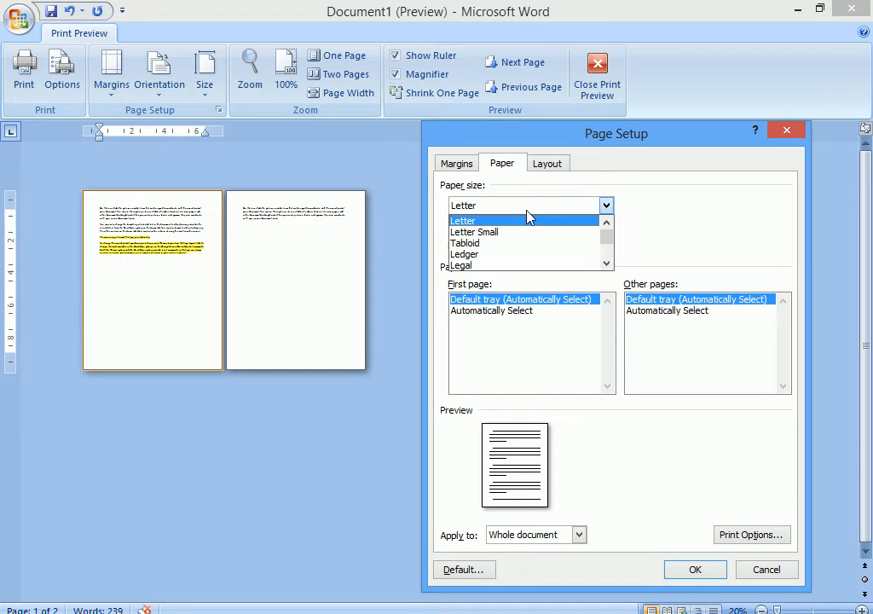
{"action": "left_click", "coordinate": [509, 236]}
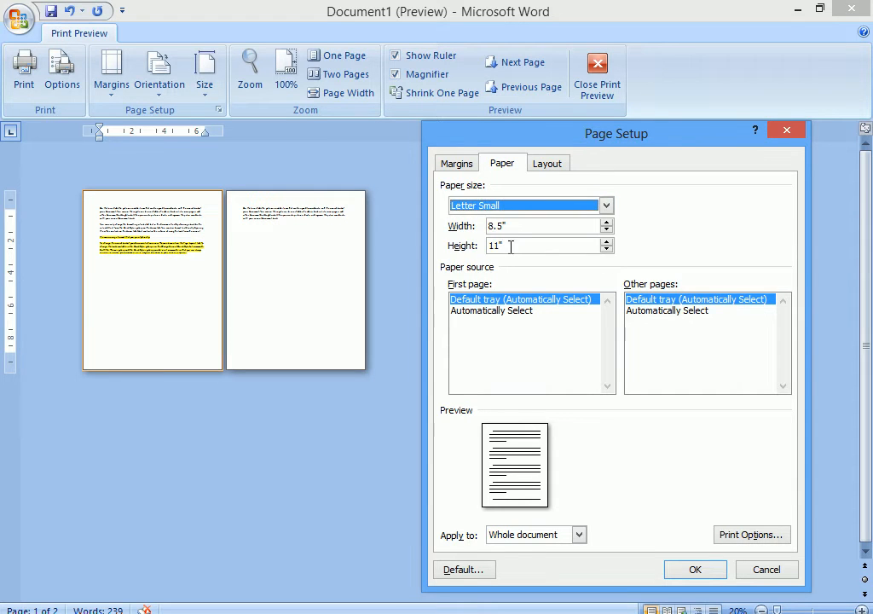
{"action": "left_click", "coordinate": [517, 211]}
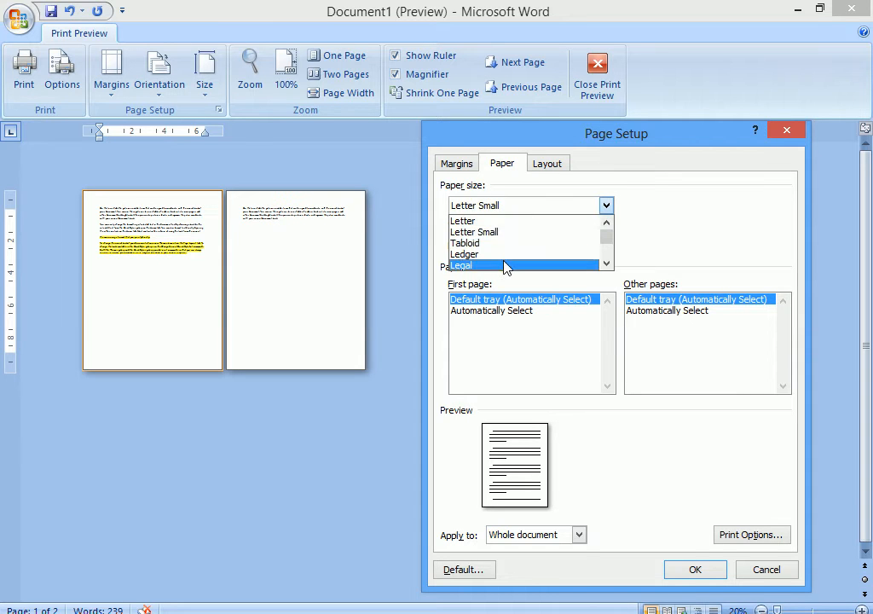
{"action": "left_click", "coordinate": [506, 265]}
Step: Set the paper size to A4 in the page setup
{"action": "left_click", "coordinate": [532, 209]}
{"action": "left_click", "coordinate": [606, 263]}
{"action": "left_click", "coordinate": [606, 263]}
{"action": "left_click", "coordinate": [606, 263]}
{"action": "left_click", "coordinate": [606, 264]}
{"action": "left_click", "coordinate": [606, 264]}
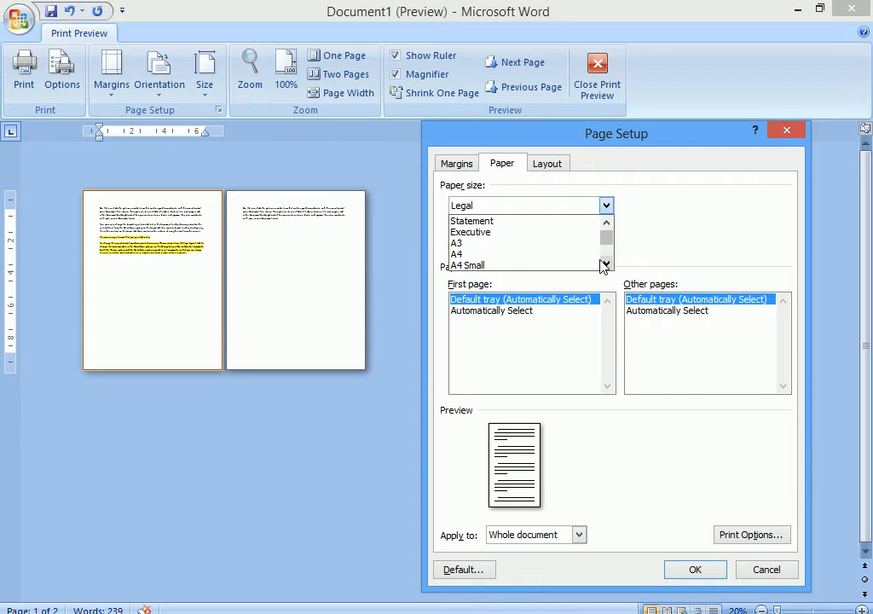
{"action": "left_click", "coordinate": [533, 255]}
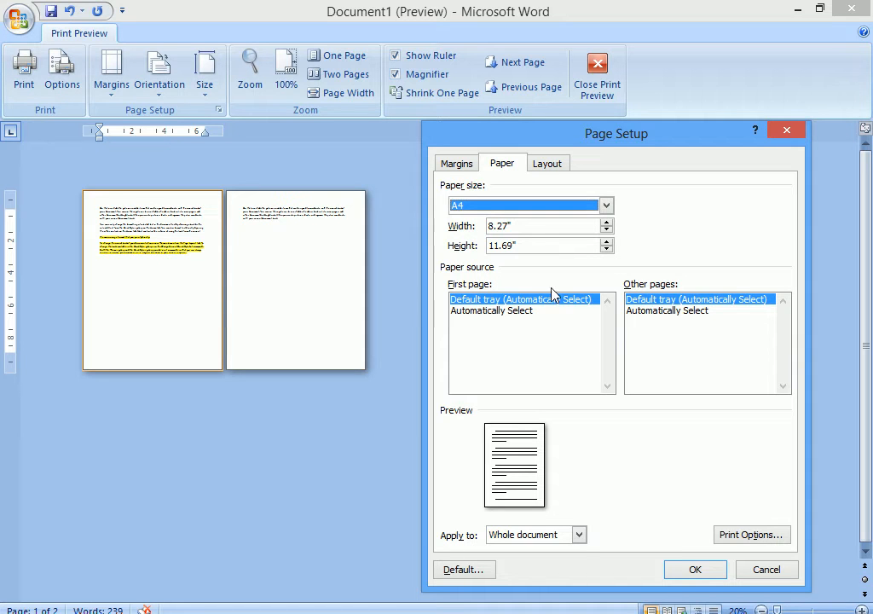
Step: Try the A4 Small and A3 paper sizes for comparison
{"action": "left_click", "coordinate": [516, 210]}
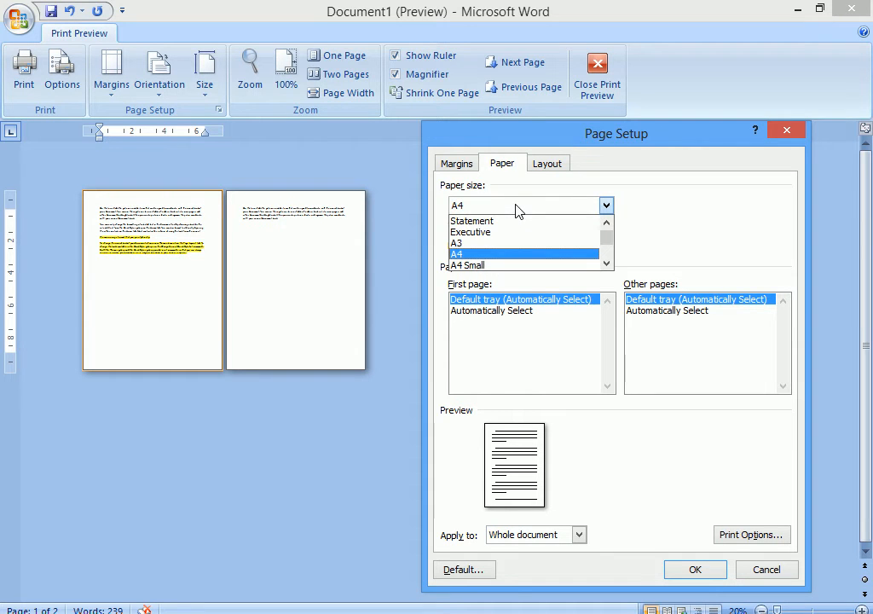
{"action": "left_click", "coordinate": [501, 267]}
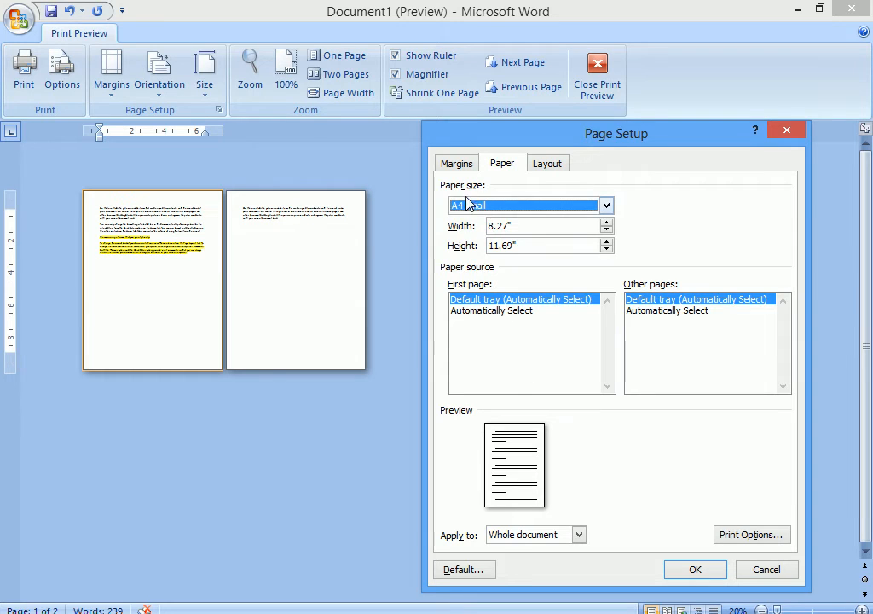
{"action": "left_click", "coordinate": [492, 212]}
{"action": "left_click", "coordinate": [500, 243]}
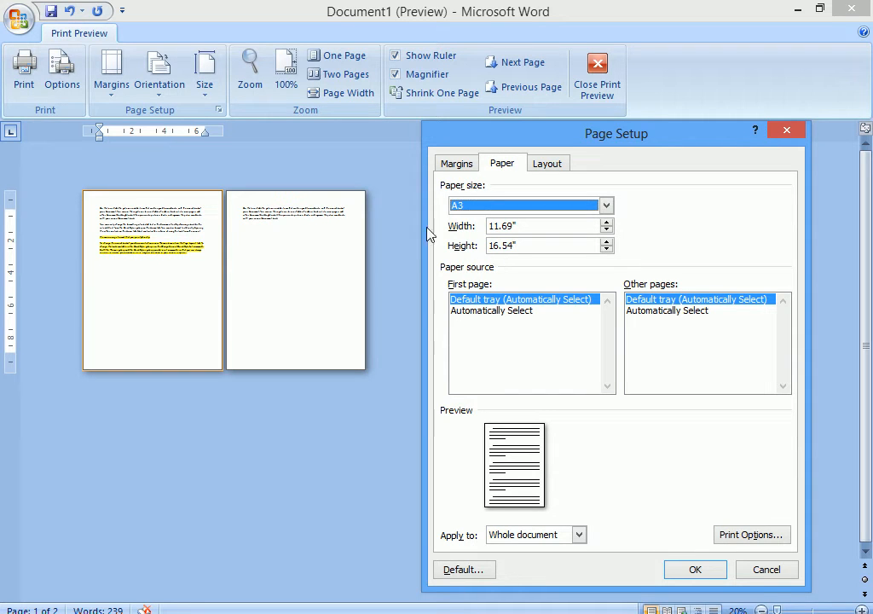
Step: Switch the paper size back to A4, reselect it, and change it to Executive
{"action": "left_click", "coordinate": [580, 206]}
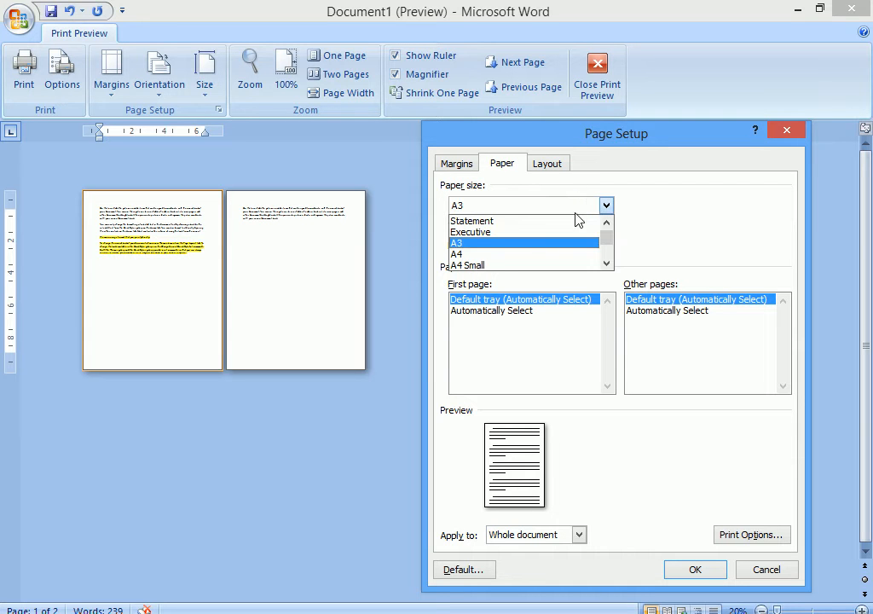
{"action": "left_click", "coordinate": [495, 255]}
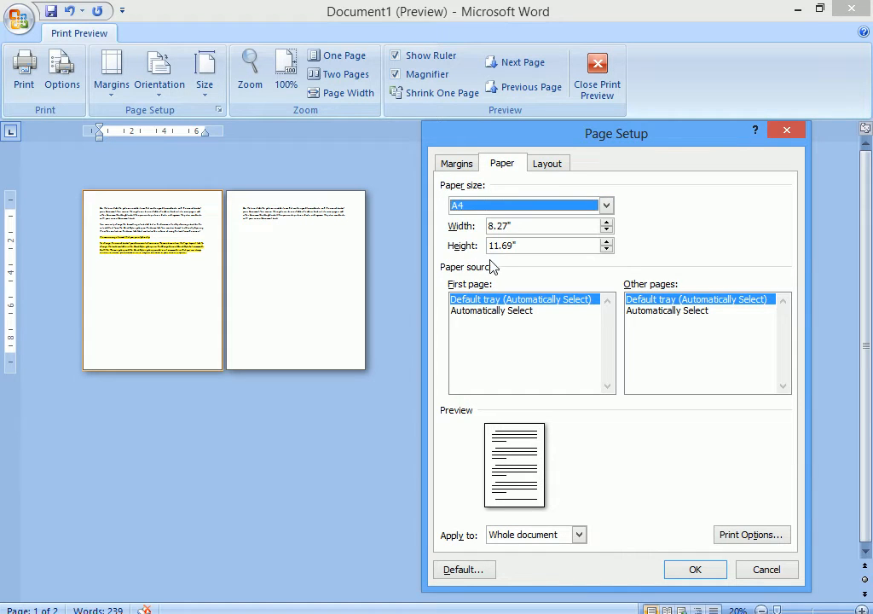
{"action": "left_click", "coordinate": [482, 209]}
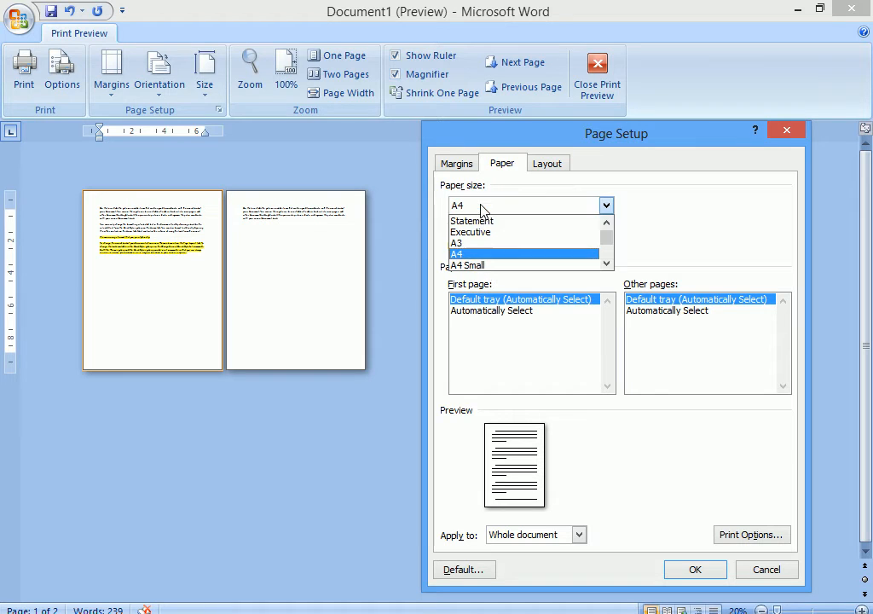
{"action": "left_click", "coordinate": [483, 255]}
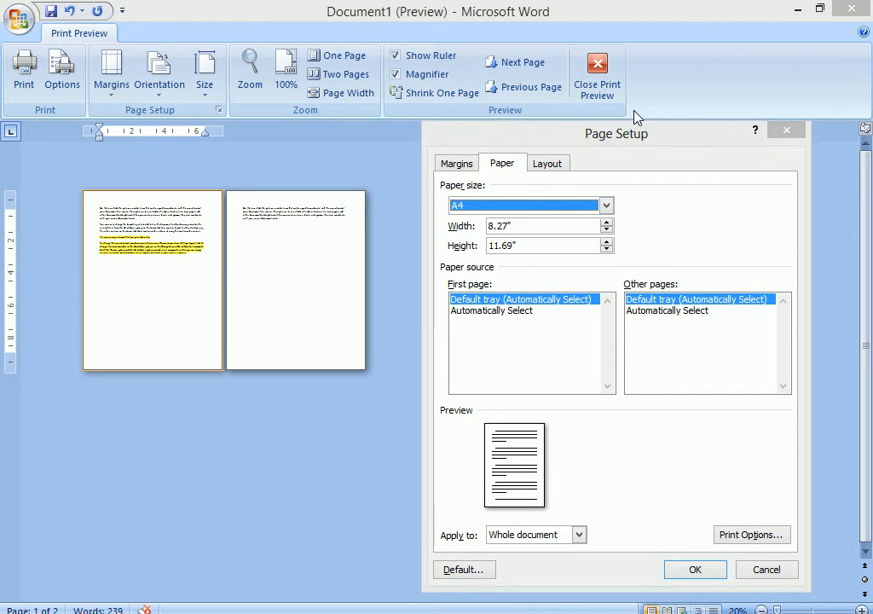
{"action": "left_click", "coordinate": [503, 207]}
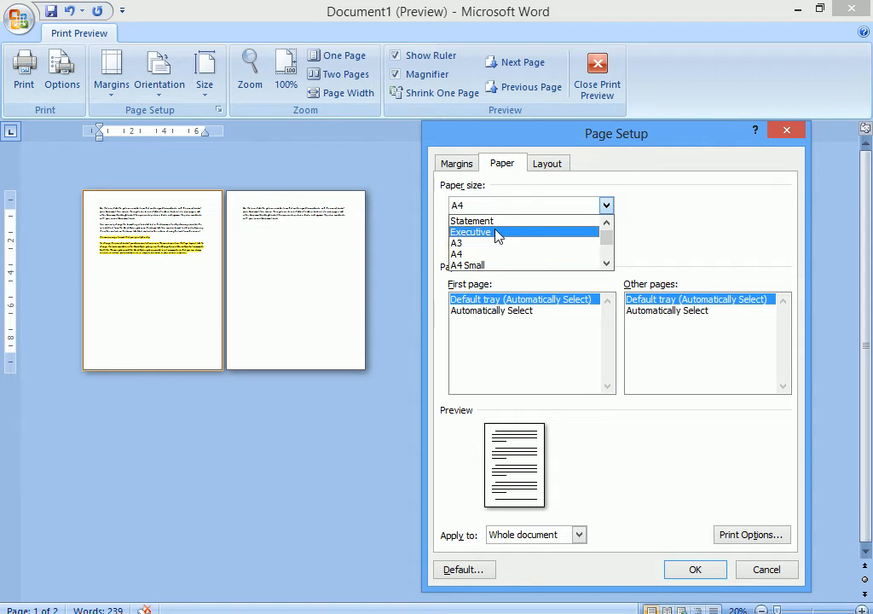
{"action": "left_click", "coordinate": [497, 234]}
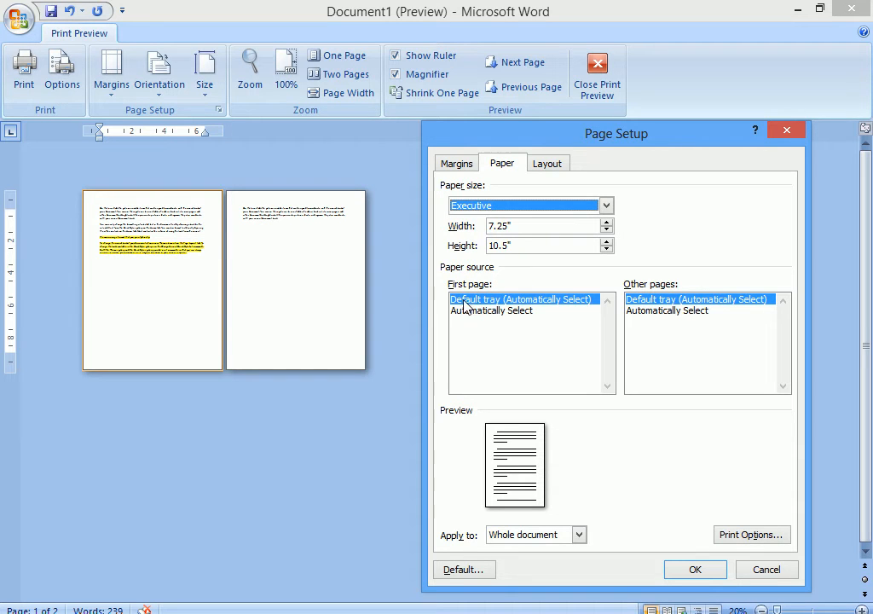
Step: Choose Default tray (Automatically Select) as the first page's paper source and apply the paper settings to the Whole document
{"action": "left_click", "coordinate": [491, 313]}
{"action": "left_click", "coordinate": [496, 302]}
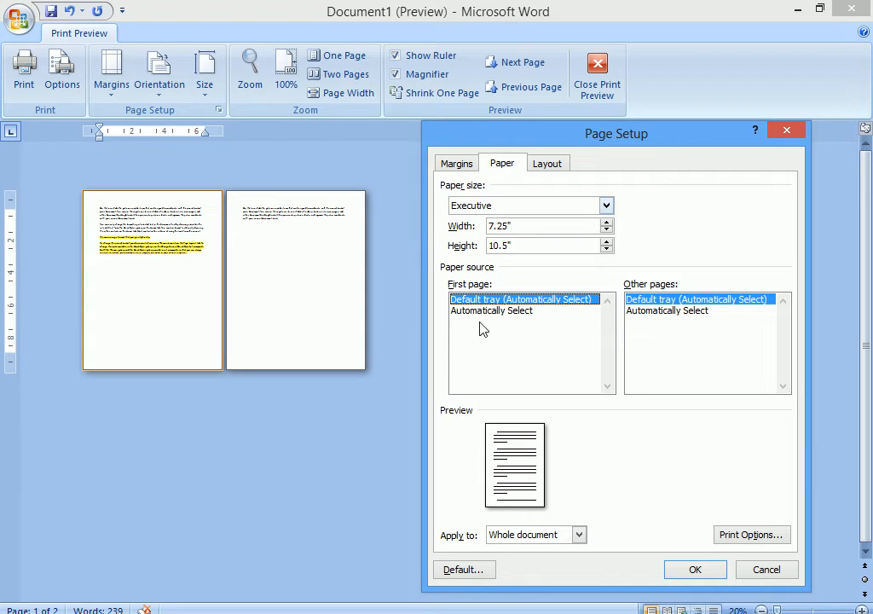
{"action": "left_click", "coordinate": [526, 536]}
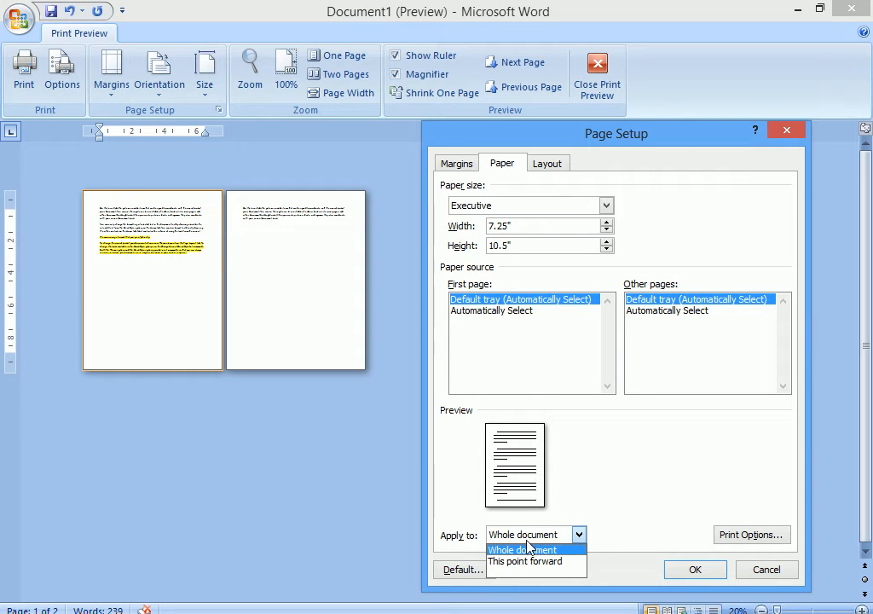
{"action": "left_click", "coordinate": [525, 549]}
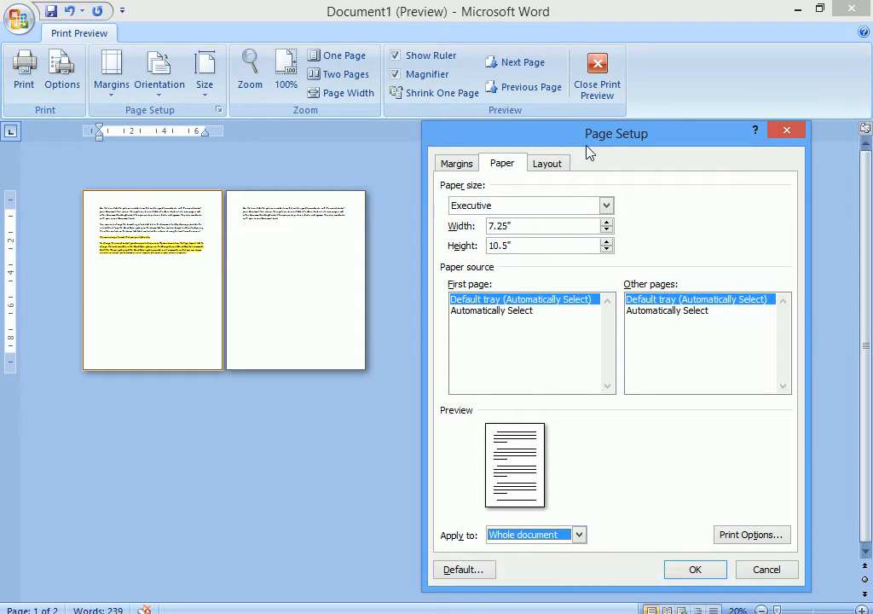
Step: Examine the section start options in the layout settings and return to the document without applying the page setup
{"action": "left_click", "coordinate": [548, 165]}
{"action": "left_click_drag", "start_coordinate": [565, 135], "coordinate": [595, 128]}
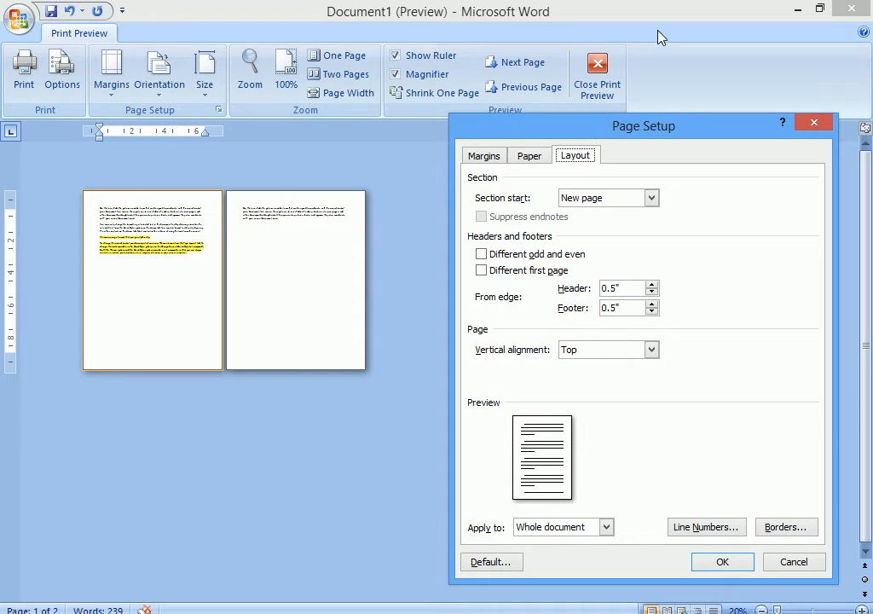
{"action": "left_click", "coordinate": [624, 201]}
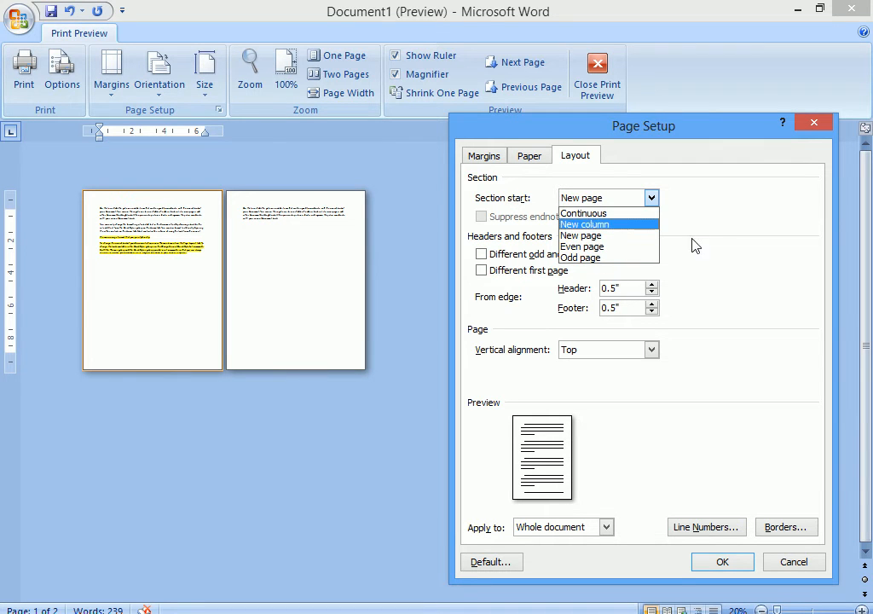
{"action": "left_click", "coordinate": [571, 199]}
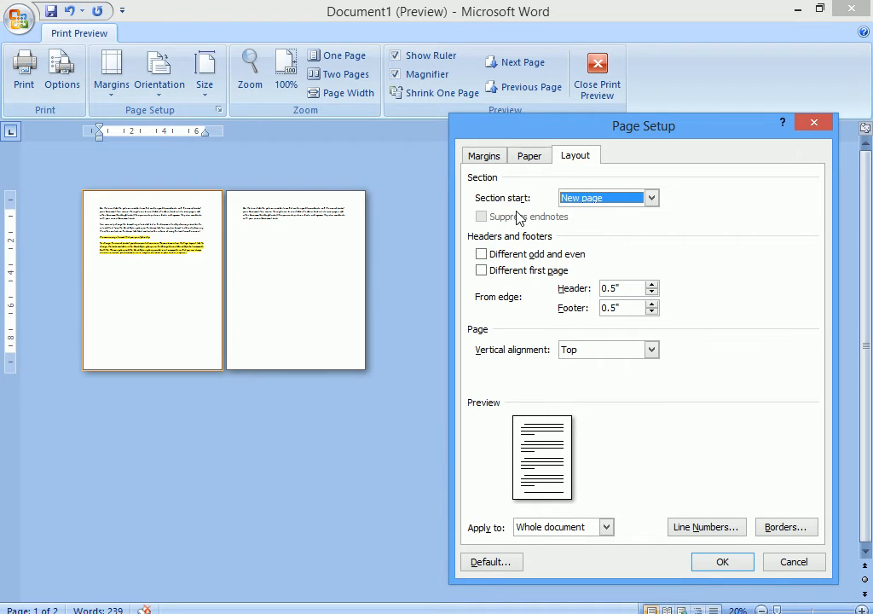
{"action": "left_click", "coordinate": [782, 560]}
{"action": "left_click", "coordinate": [610, 97]}
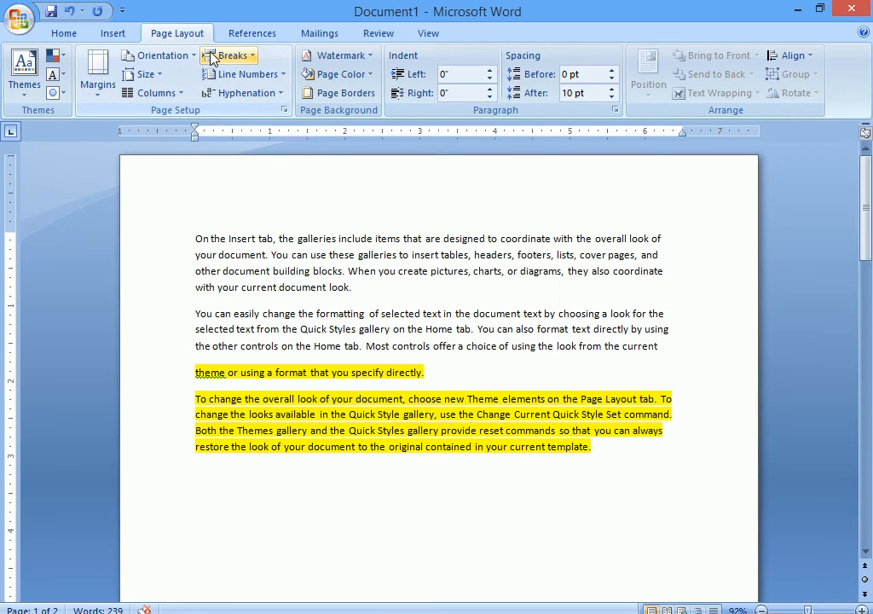
Step: Review the available page break and section break types without inserting one
{"action": "left_click", "coordinate": [249, 56]}
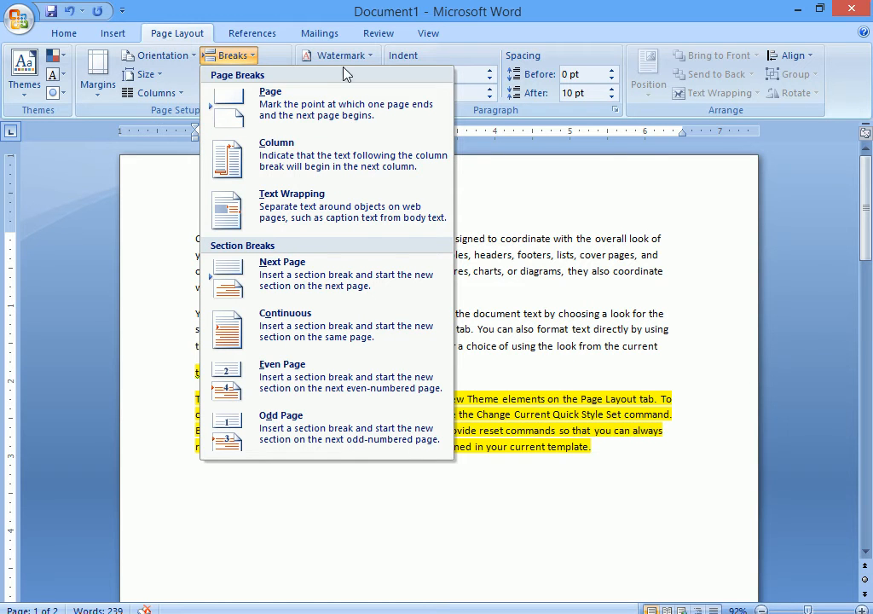
{"action": "left_click", "coordinate": [608, 471]}
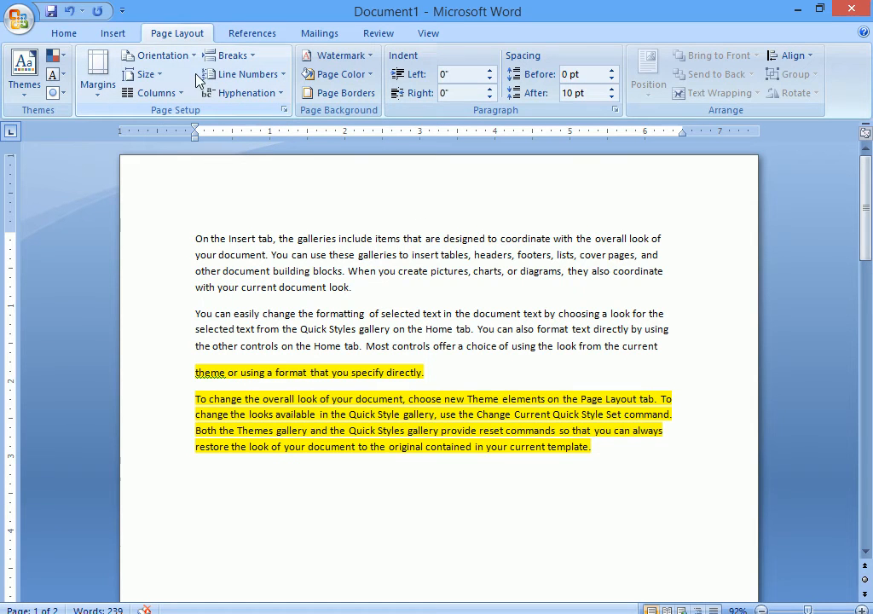
Step: Review the header and footer options in the page layout settings and close them without applying changes
{"action": "left_click", "coordinate": [19, 20]}
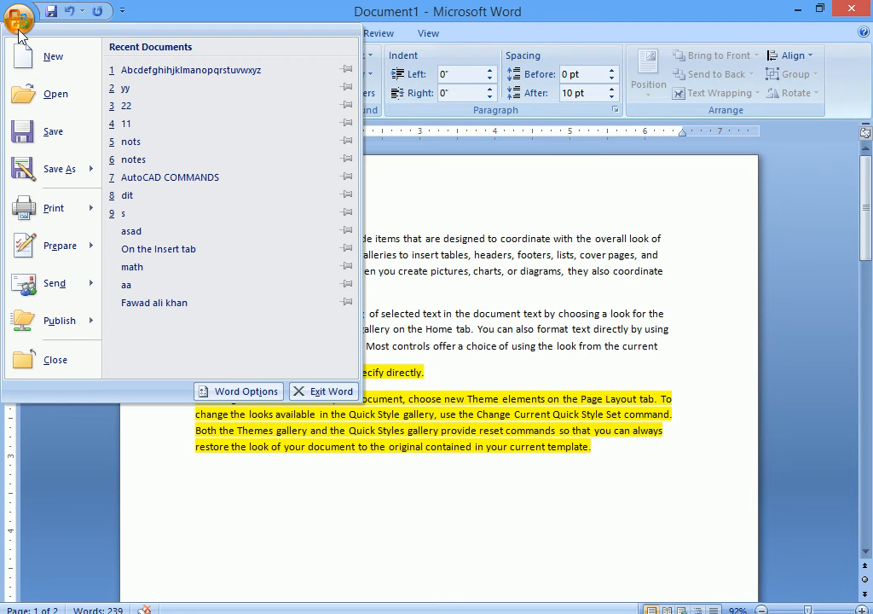
{"action": "left_click", "coordinate": [410, 304]}
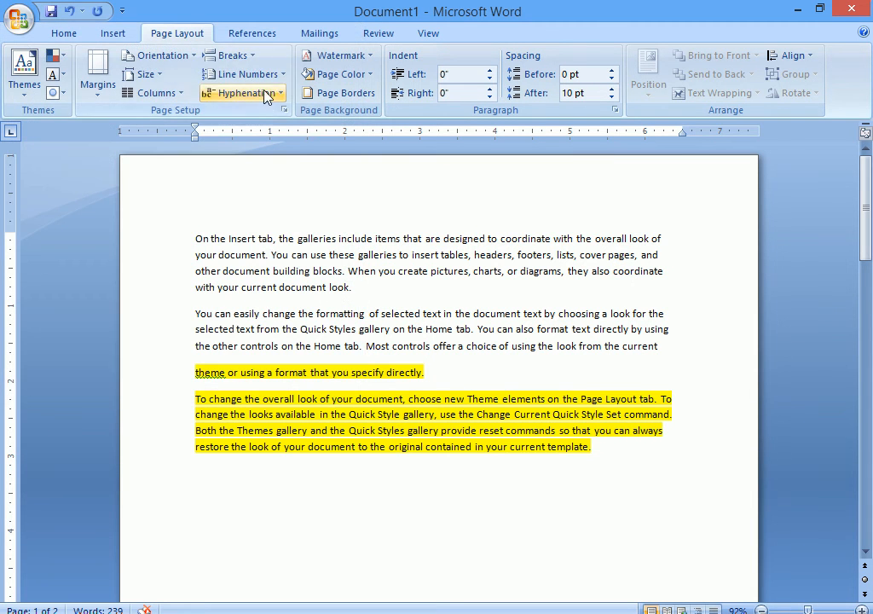
{"action": "left_click", "coordinate": [284, 110]}
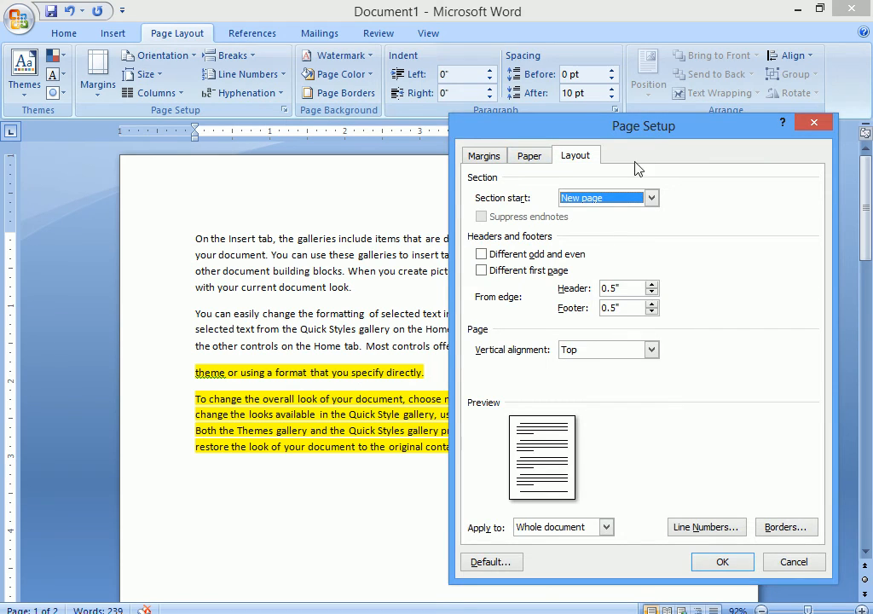
{"action": "left_click_drag", "start_coordinate": [628, 132], "coordinate": [613, 80]}
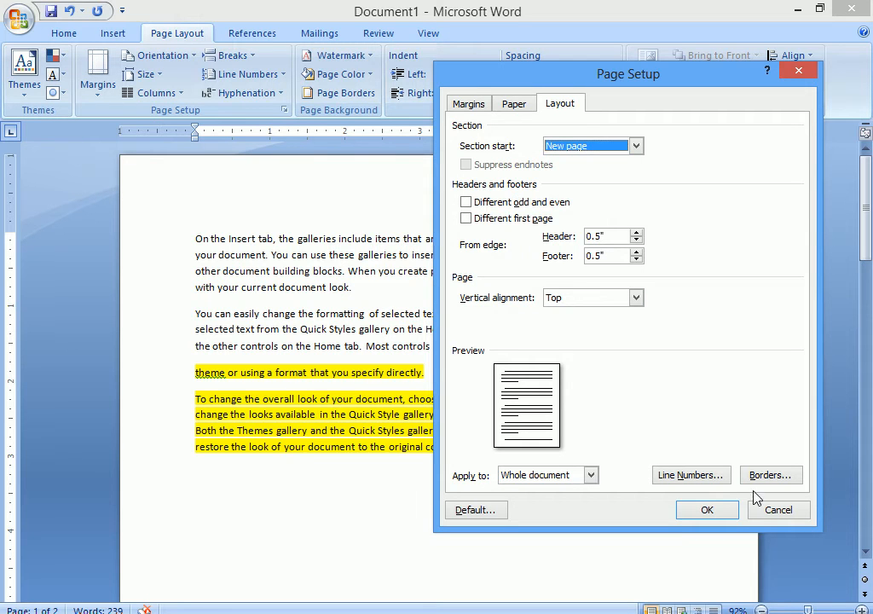
{"action": "left_click", "coordinate": [767, 506]}
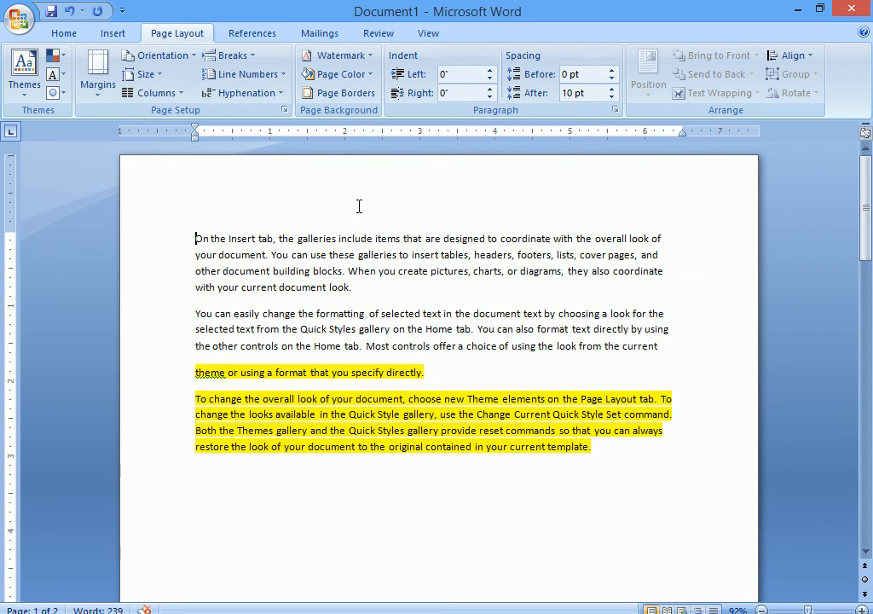
Step: Open the first page's header for editing and view the page's header and footer areas
{"action": "double_click", "coordinate": [363, 198]}
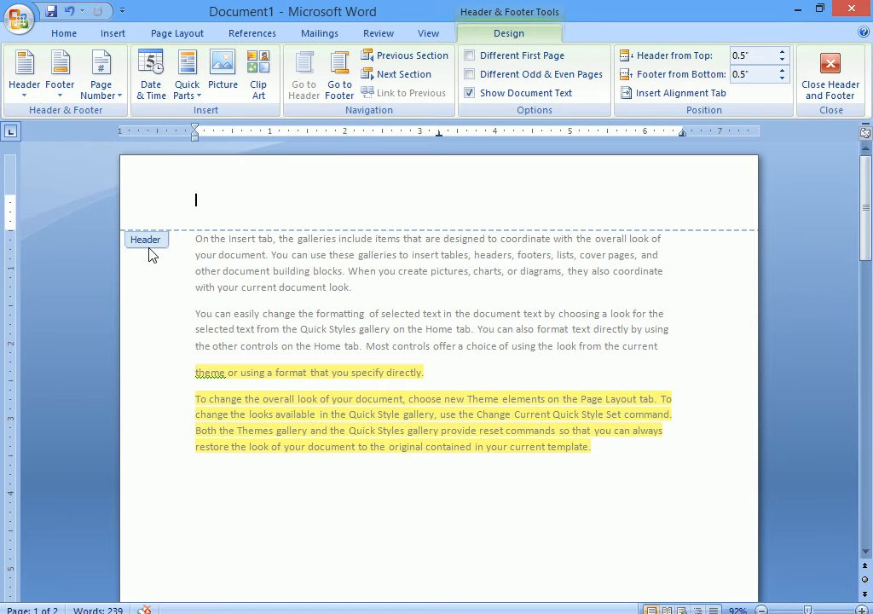
{"action": "scroll", "coordinate": [151, 253], "scroll_direction": "down", "scroll_amount": 10}
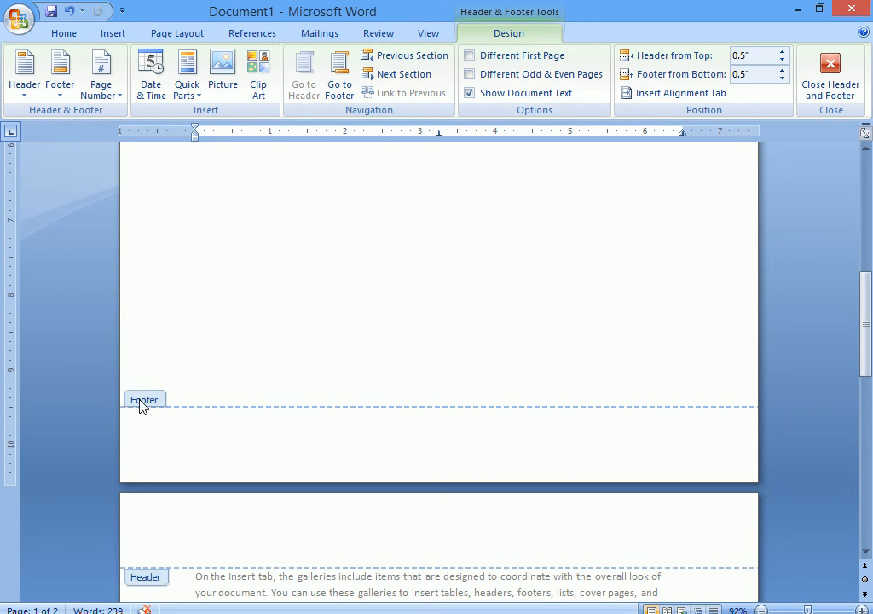
{"action": "scroll", "coordinate": [121, 405], "scroll_direction": "up", "scroll_amount": 10}
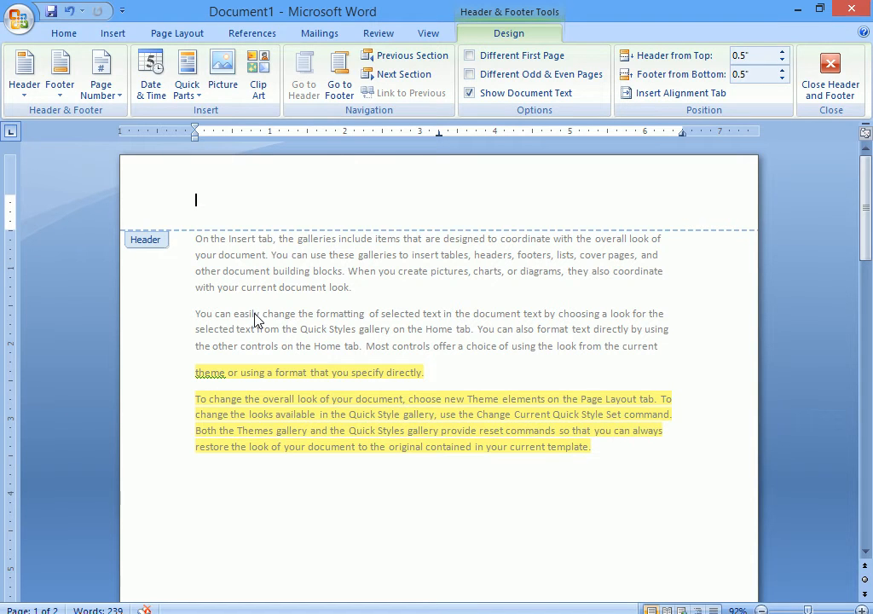
Step: Try the sample text "hxgchcgxjhcghzgc" in the first page's header and undo all of it
{"action": "type", "text": "hxgchcgxjhcghzgc"}
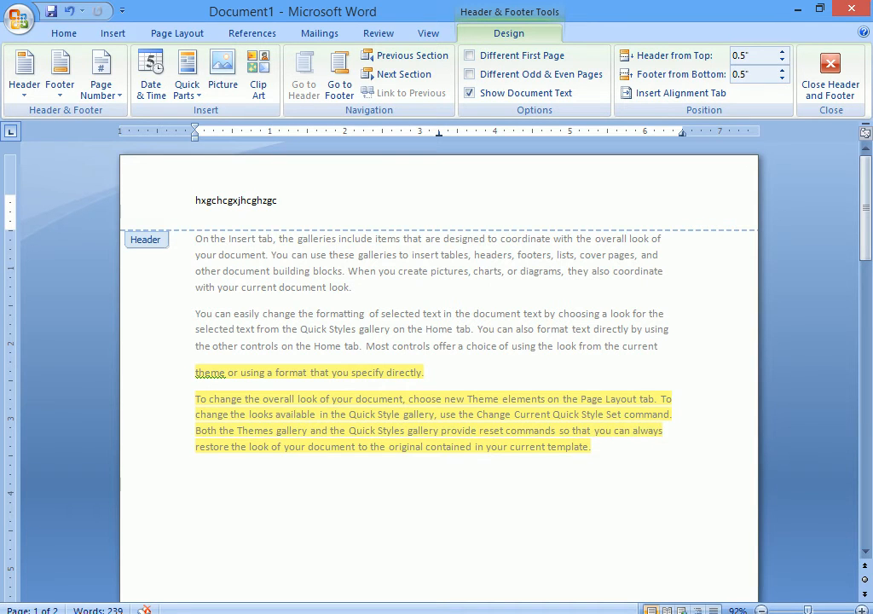
{"action": "key", "text": "ctrl+z"}
{"action": "key", "text": "ctrl+z"}
{"action": "key", "text": "ctrl+z"}
{"action": "key", "text": "ctrl+z"}
{"action": "key", "text": "ctrl+z"}
{"action": "key", "text": "ctrl+z"}
{"action": "key", "text": "ctrl+z"}
{"action": "key", "text": "ctrl+z"}
{"action": "key", "text": "ctrl+z"}
{"action": "key", "text": "ctrl+z"}
{"action": "key", "text": "ctrl+z"}
{"action": "key", "text": "ctrl+z"}
{"action": "key", "text": "ctrl+z"}
{"action": "key", "text": "ctrl+z"}
{"action": "key", "text": "ctrl+z"}
{"action": "key", "text": "ctrl+z"}
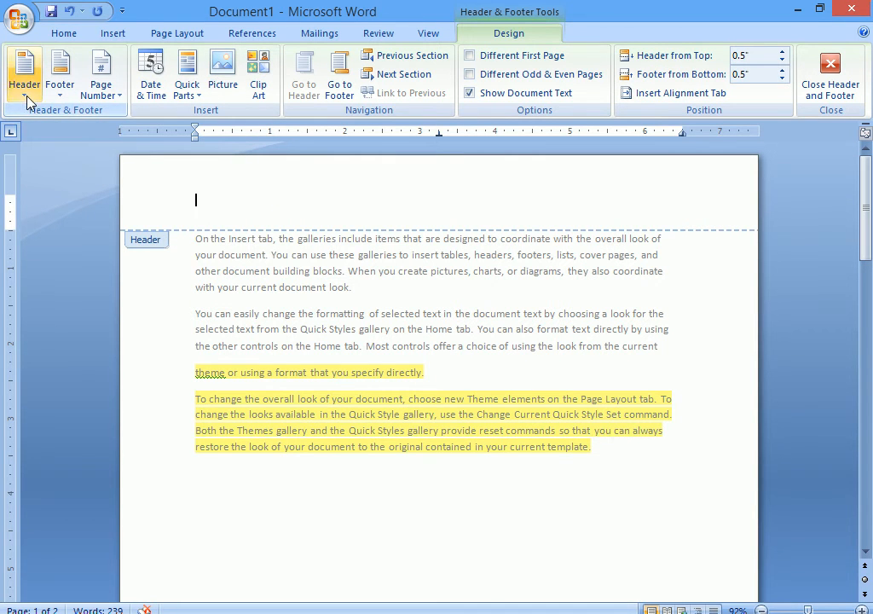
Step: Insert a Plain Number 2 page number at the top of the page, exit header editing, and check the numbering on both pages
{"action": "left_click", "coordinate": [115, 94]}
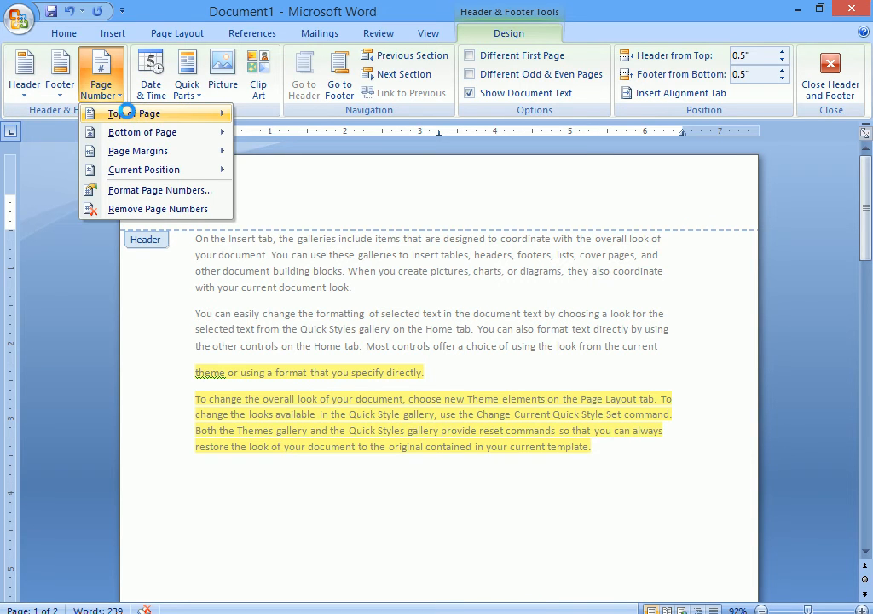
{"action": "mouse_move", "coordinate": [130, 116]}
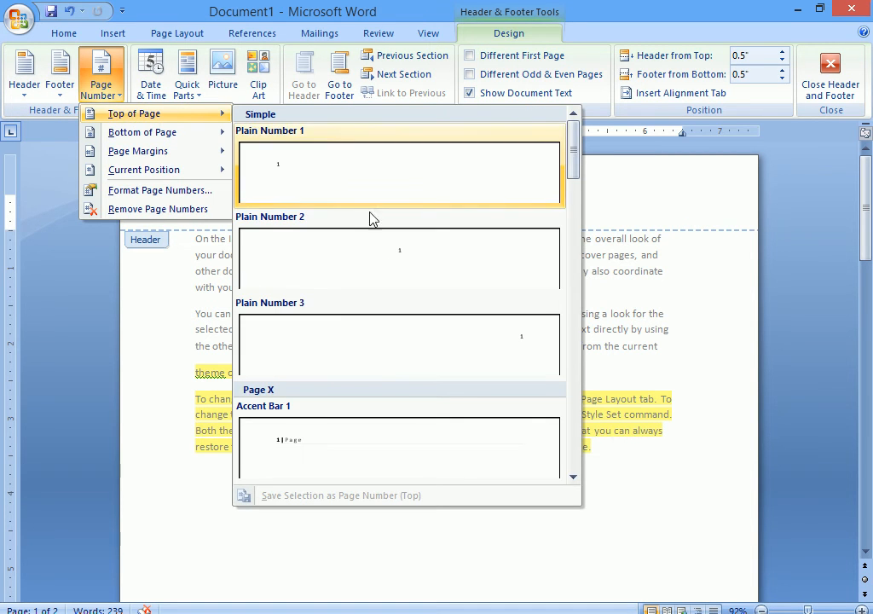
{"action": "left_click", "coordinate": [390, 265]}
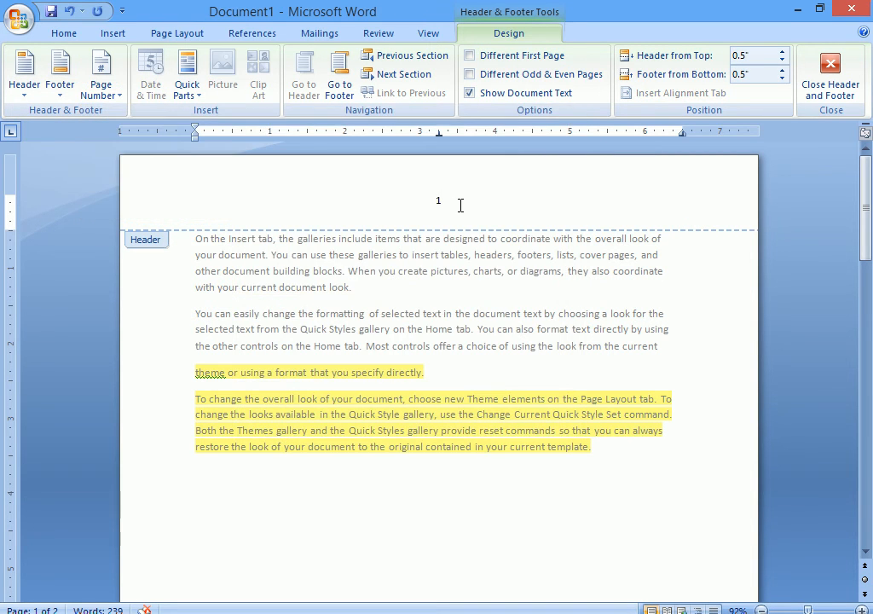
{"action": "left_click", "coordinate": [460, 206]}
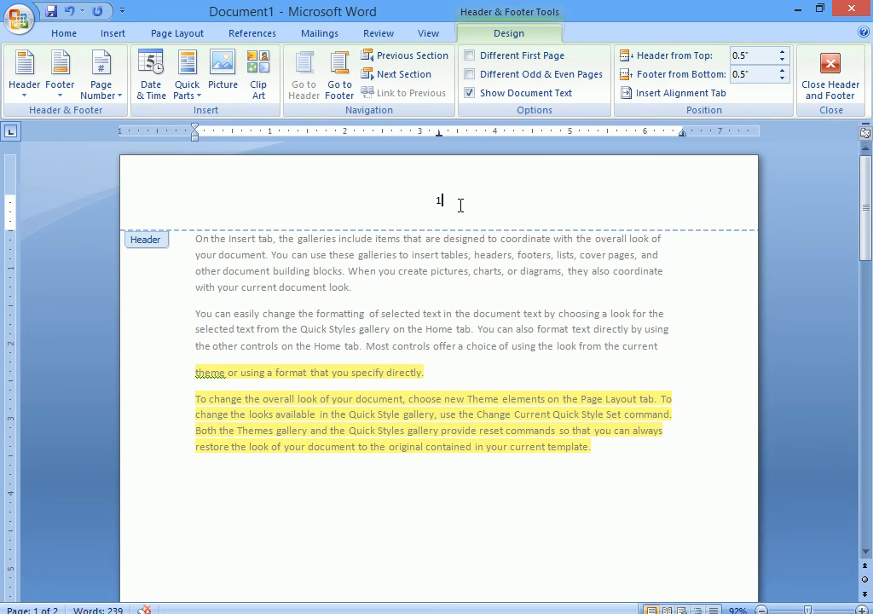
{"action": "left_click", "coordinate": [842, 90]}
{"action": "scroll", "coordinate": [481, 351], "scroll_direction": "down", "scroll_amount": 5}
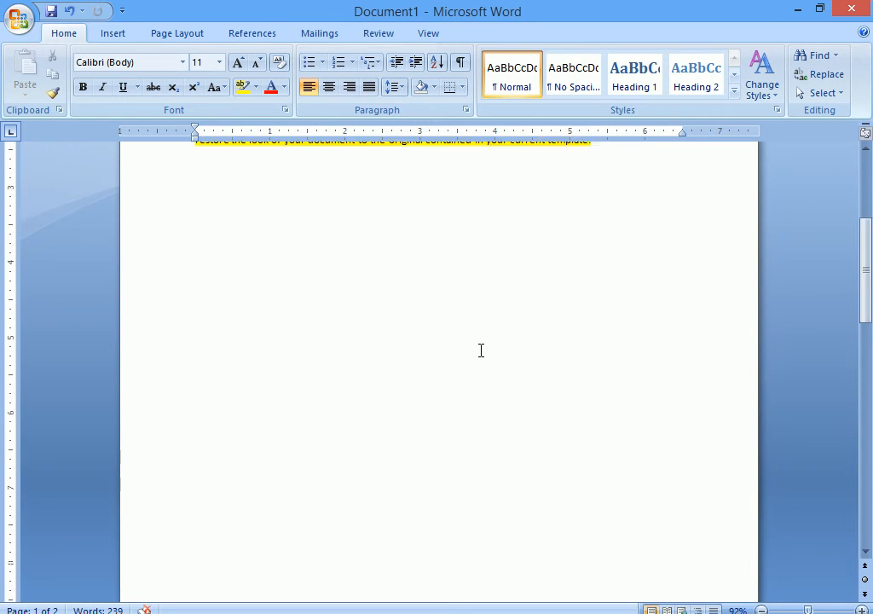
{"action": "scroll", "coordinate": [481, 351], "scroll_direction": "down", "scroll_amount": 6}
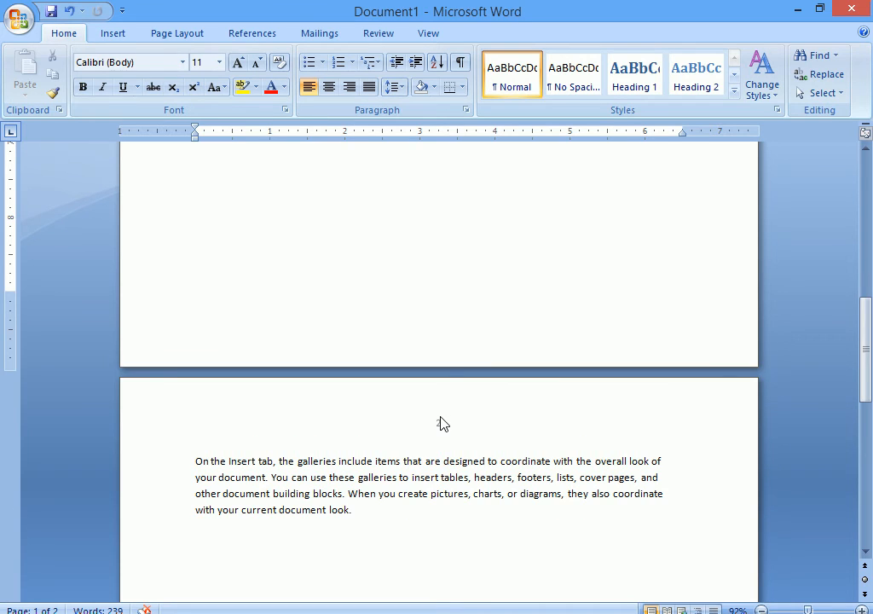
{"action": "scroll", "coordinate": [491, 327], "scroll_direction": "up", "scroll_amount": 11}
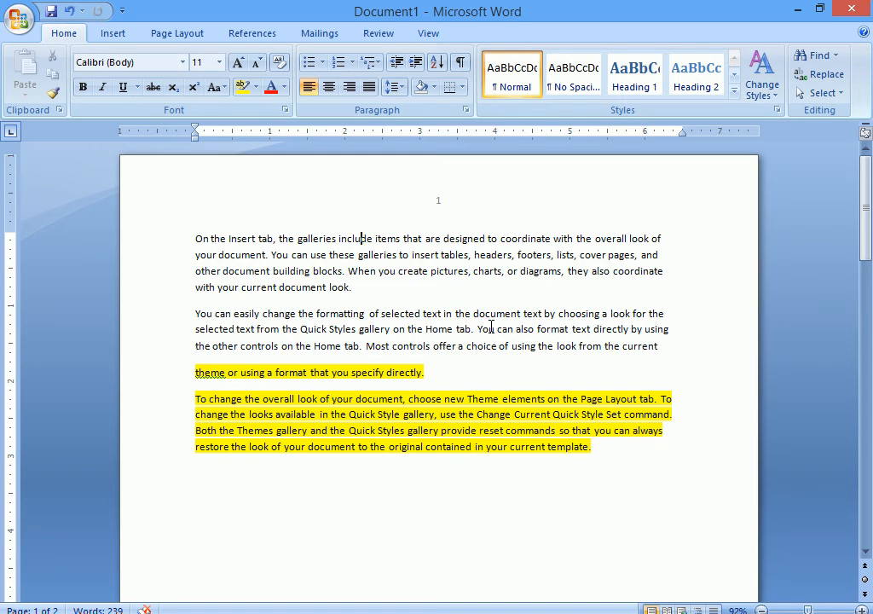
{"action": "scroll", "coordinate": [491, 327], "scroll_direction": "down", "scroll_amount": 4}
{"action": "scroll", "coordinate": [405, 200], "scroll_direction": "up", "scroll_amount": 4}
Step: Enter "Created by" followed by the author's name in the first page's footer and return to the document body
{"action": "double_click", "coordinate": [439, 196]}
{"action": "scroll", "coordinate": [375, 557], "scroll_direction": "down", "scroll_amount": 9}
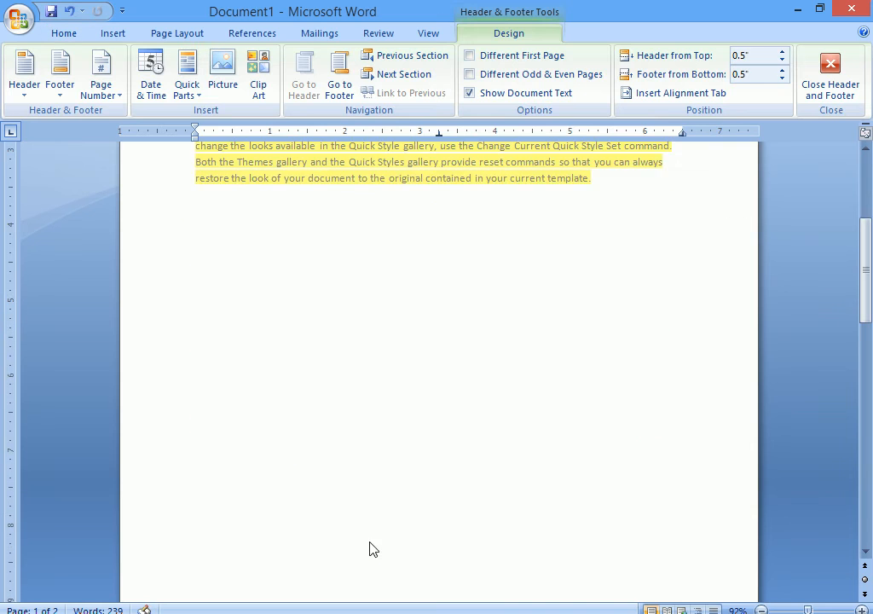
{"action": "left_click", "coordinate": [306, 444]}
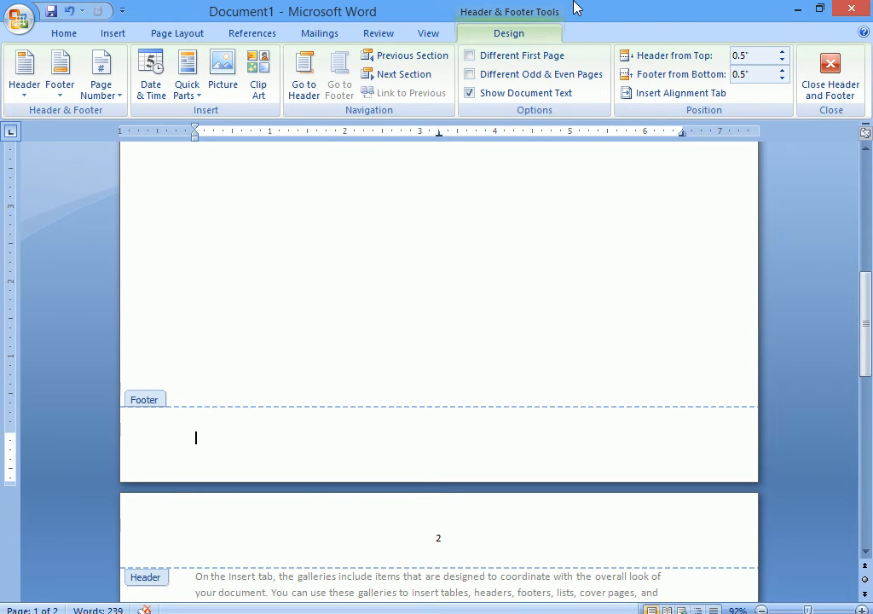
{"action": "type", "text": "created"}
{"action": "type", "text": " by"}
{"action": "type", "text": " assde"}
{"action": "key", "text": "BackSpace"}
{"action": "key", "text": "BackSpace"}
{"action": "key", "text": "BackSpace"}
{"action": "key", "text": "BackSpace"}
{"action": "key", "text": "BackSpace"}
{"action": "type", "text": "asad"}
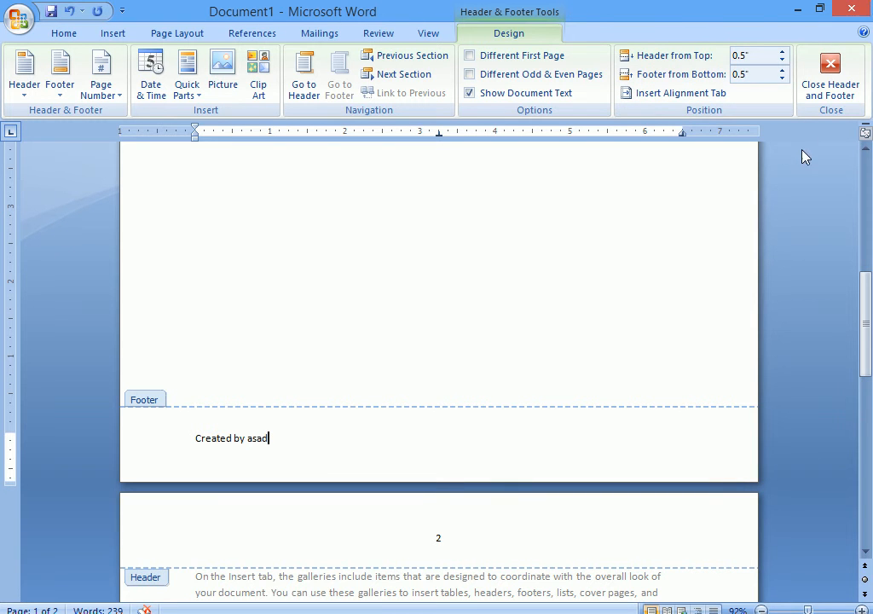
{"action": "double_click", "coordinate": [362, 228]}
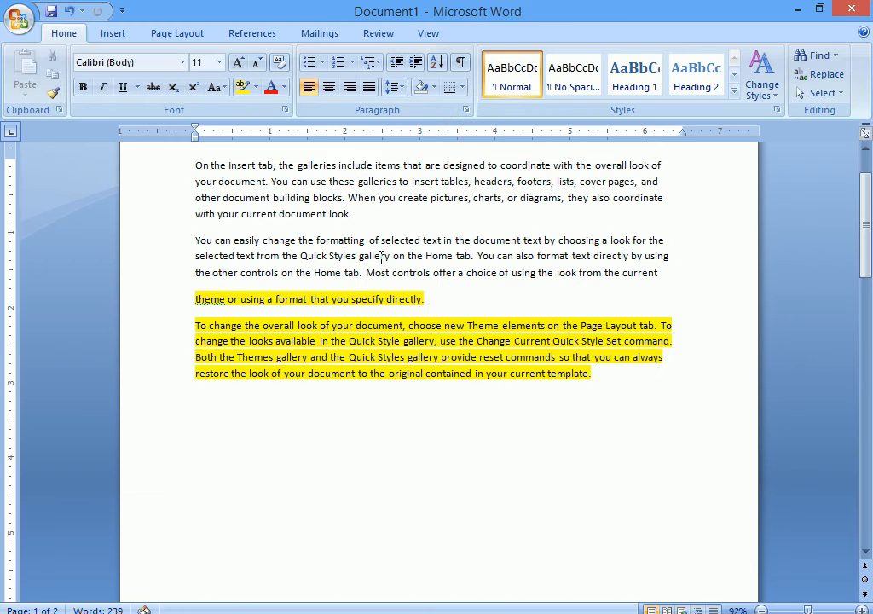
Step: Check the header and footer across both pages and insert six page breaks after the text on page 2
{"action": "scroll", "coordinate": [452, 428], "scroll_direction": "down", "scroll_amount": 3}
{"action": "scroll", "coordinate": [442, 421], "scroll_direction": "down", "scroll_amount": 5}
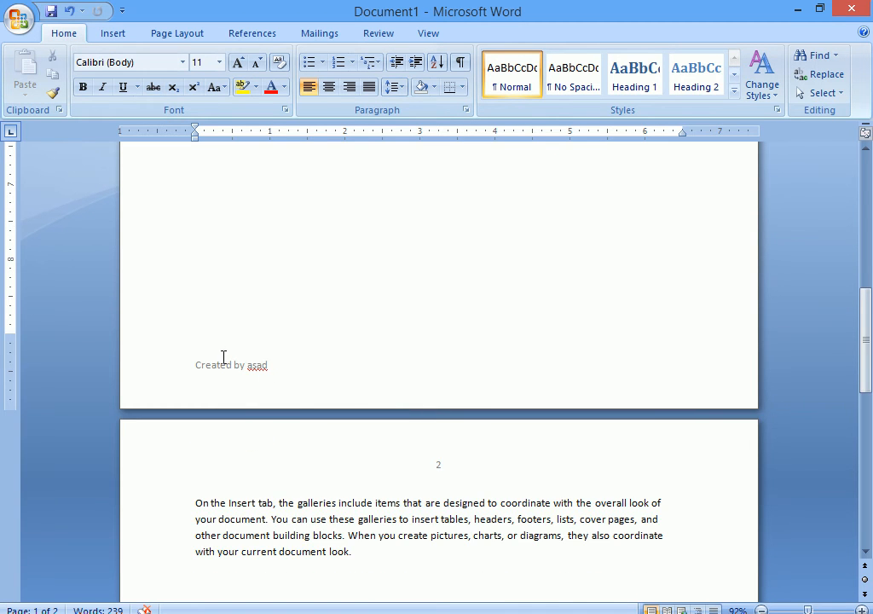
{"action": "scroll", "coordinate": [269, 376], "scroll_direction": "up", "scroll_amount": 10}
{"action": "scroll", "coordinate": [541, 520], "scroll_direction": "down", "scroll_amount": 10}
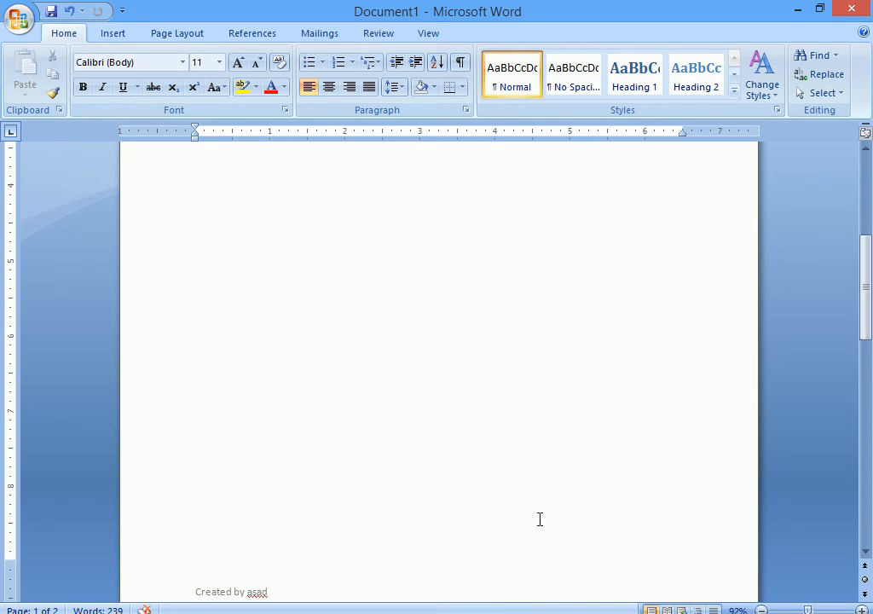
{"action": "scroll", "coordinate": [223, 293], "scroll_direction": "up", "scroll_amount": 5}
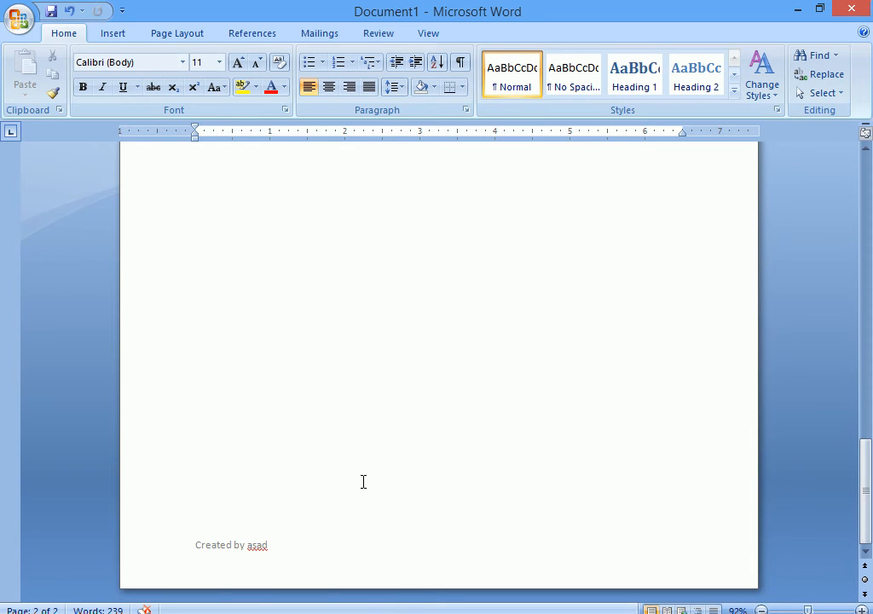
{"action": "scroll", "coordinate": [466, 410], "scroll_direction": "down", "scroll_amount": 5}
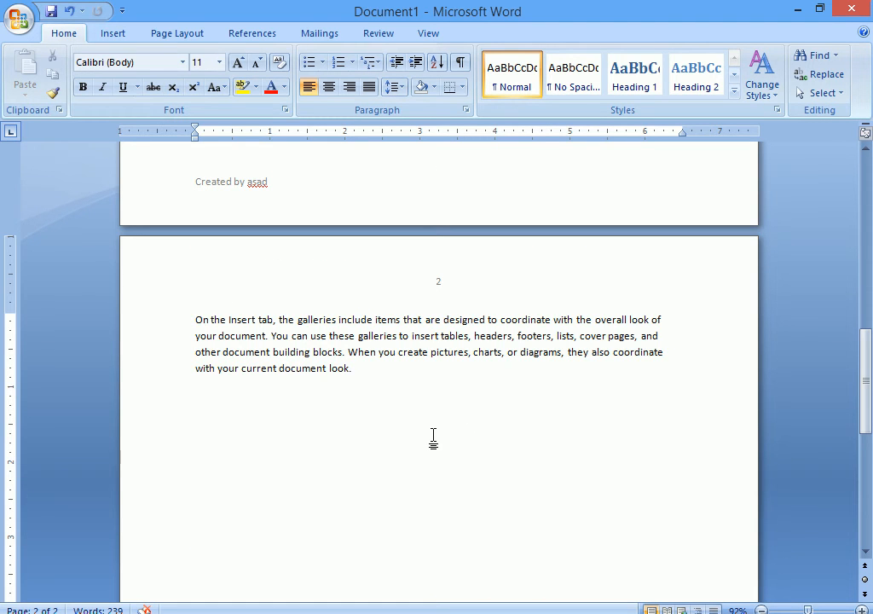
{"action": "key", "text": "ctrl+Return"}
{"action": "key", "text": "ctrl+Return"}
{"action": "key", "text": "ctrl+Return"}
{"action": "key", "text": "ctrl+Return"}
{"action": "key", "text": "ctrl+Return"}
{"action": "key", "text": "ctrl+Return"}
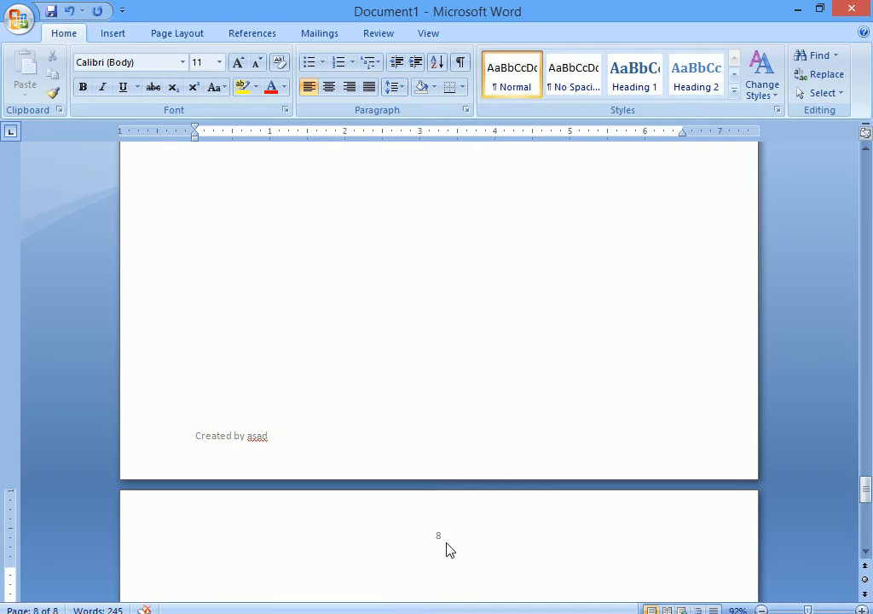
Step: From print preview, enable Different odd and even headers and footers for the Whole document, and close the preview
{"action": "key", "text": "ctrl+F2"}
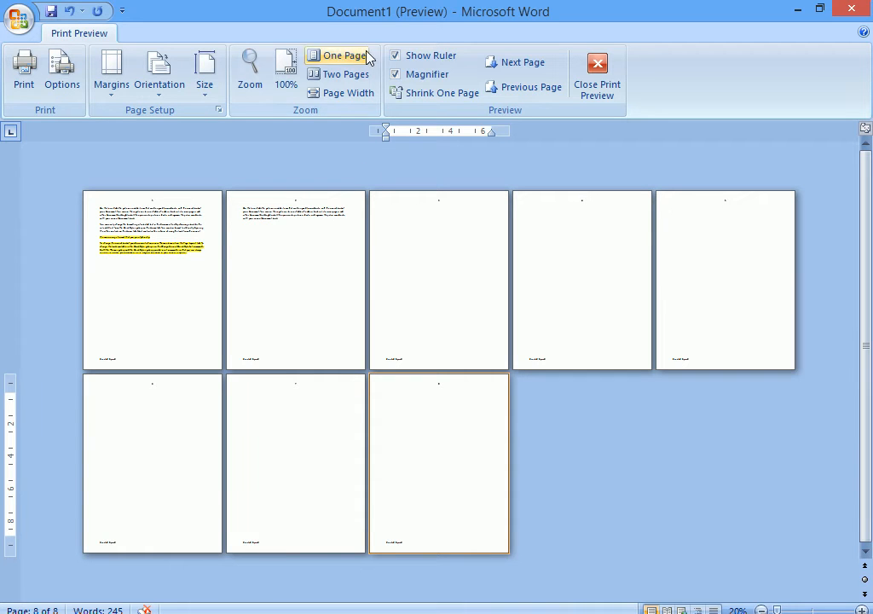
{"action": "left_click", "coordinate": [218, 109]}
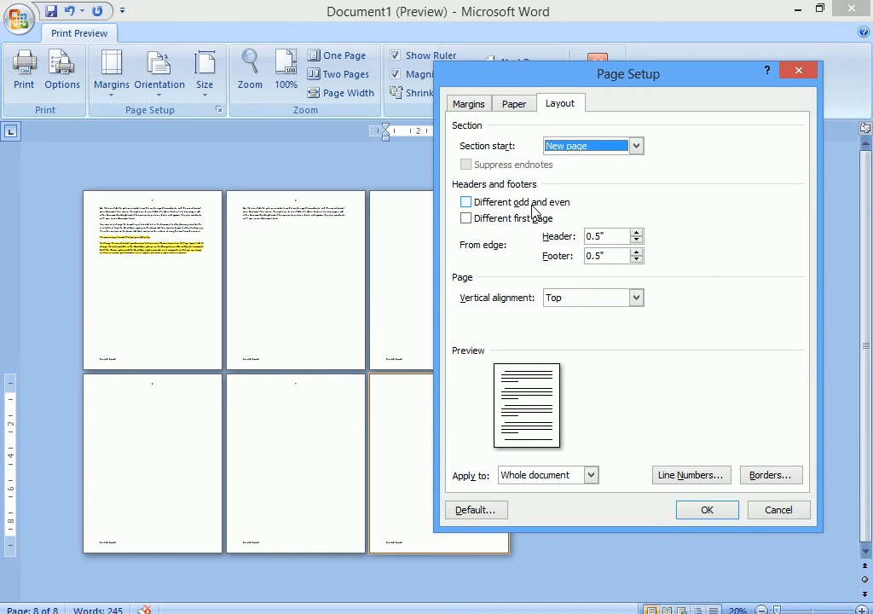
{"action": "left_click", "coordinate": [466, 202]}
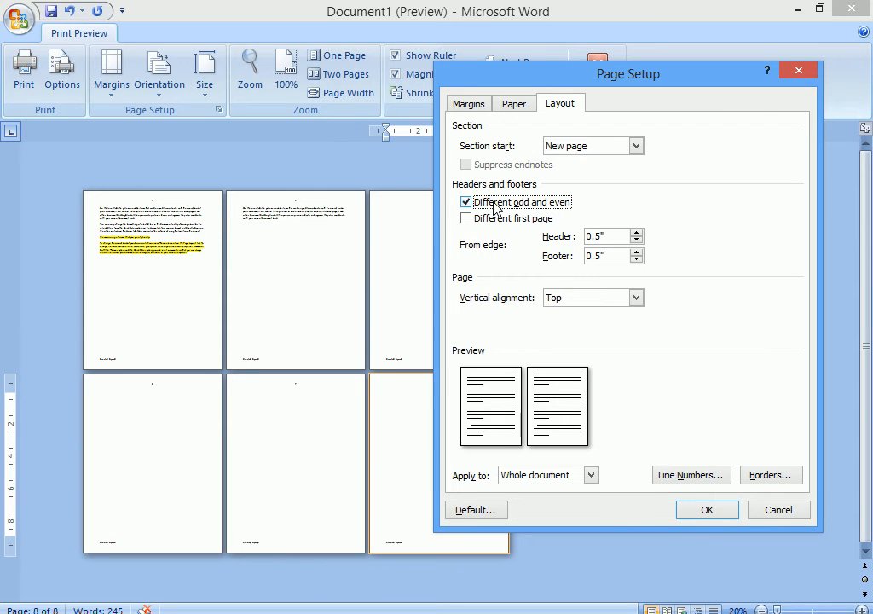
{"action": "left_click", "coordinate": [695, 511]}
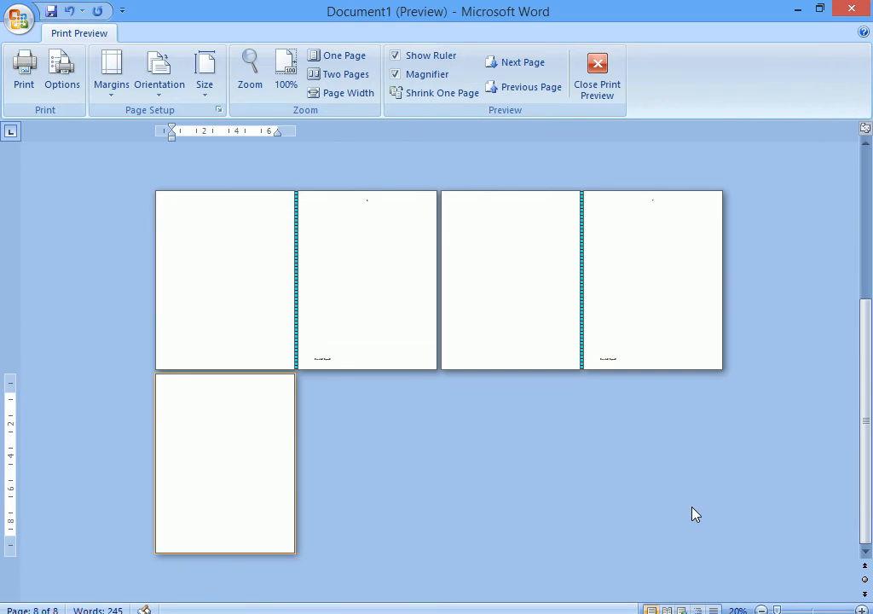
{"action": "left_click", "coordinate": [612, 96]}
Step: Open the first page's header and examine the odd and even header and footer areas on the following pages
{"action": "scroll", "coordinate": [389, 423], "scroll_direction": "up", "scroll_amount": 15}
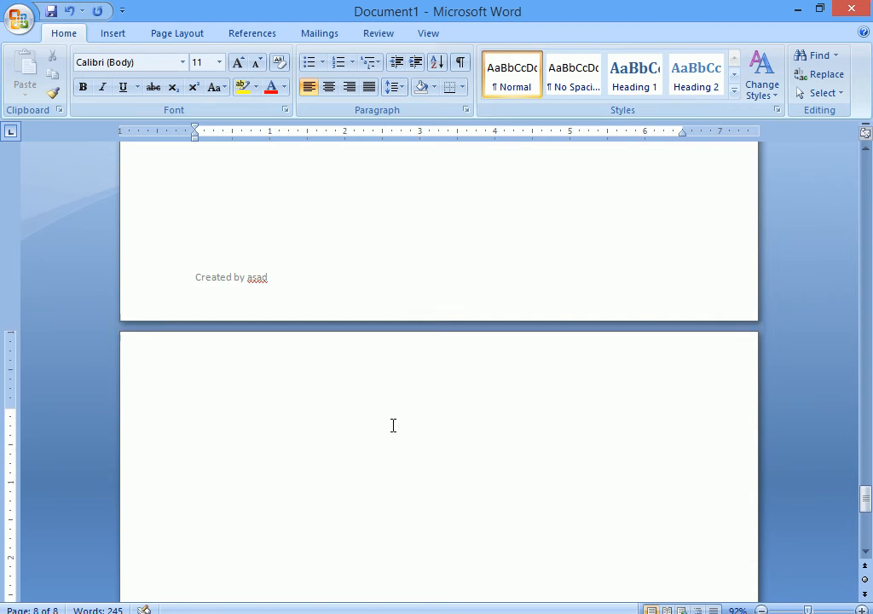
{"action": "left_click_drag", "start_coordinate": [868, 467], "coordinate": [869, 168]}
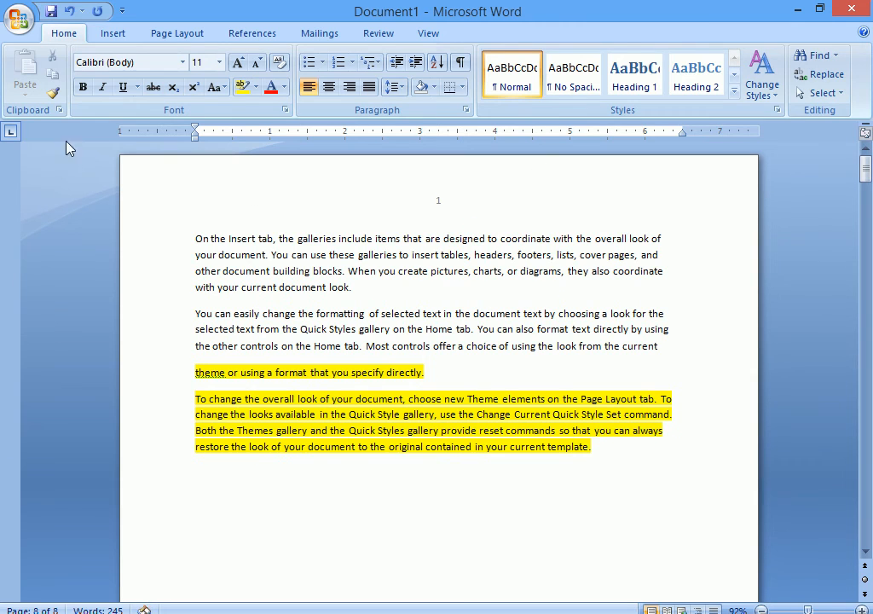
{"action": "double_click", "coordinate": [382, 202]}
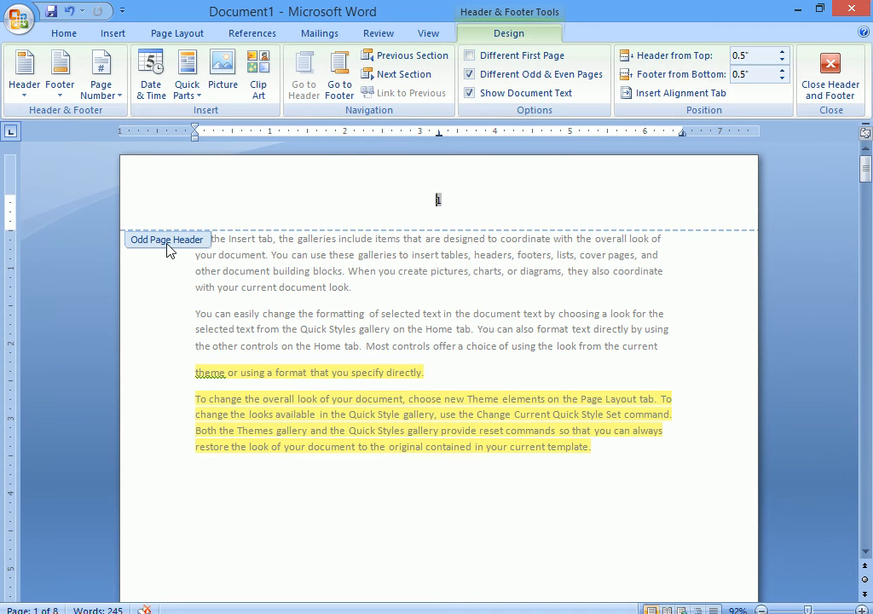
{"action": "scroll", "coordinate": [159, 260], "scroll_direction": "down", "scroll_amount": 10}
{"action": "scroll", "coordinate": [139, 477], "scroll_direction": "down", "scroll_amount": 10}
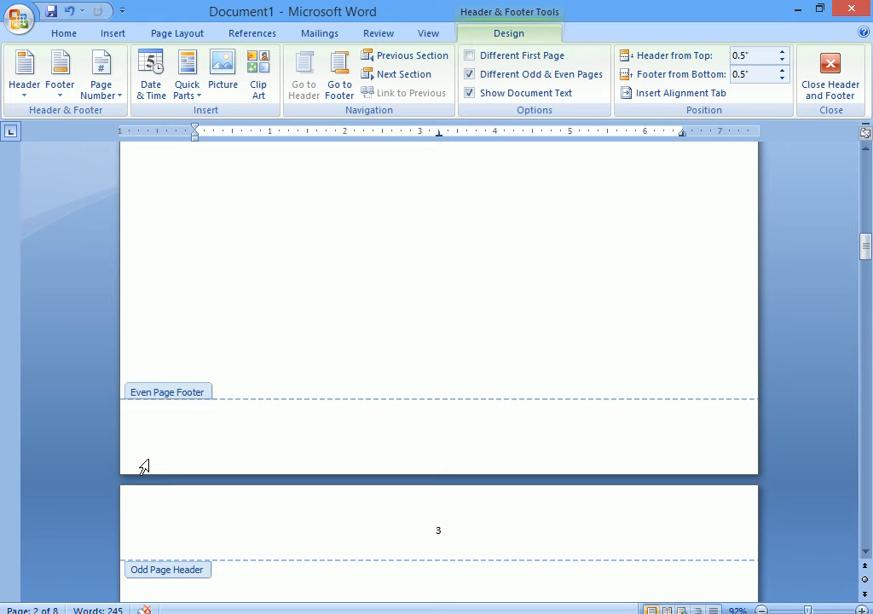
{"action": "scroll", "coordinate": [145, 465], "scroll_direction": "up", "scroll_amount": 15}
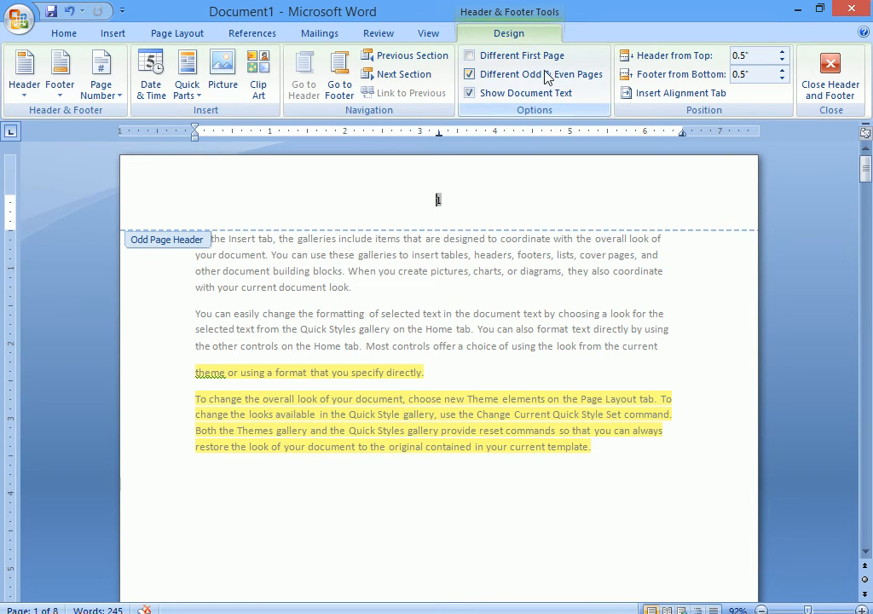
Step: Turn off different odd and even pages, and try the Different First Page option while checking the first page's header and footer
{"action": "left_click", "coordinate": [468, 55]}
{"action": "left_click", "coordinate": [469, 74]}
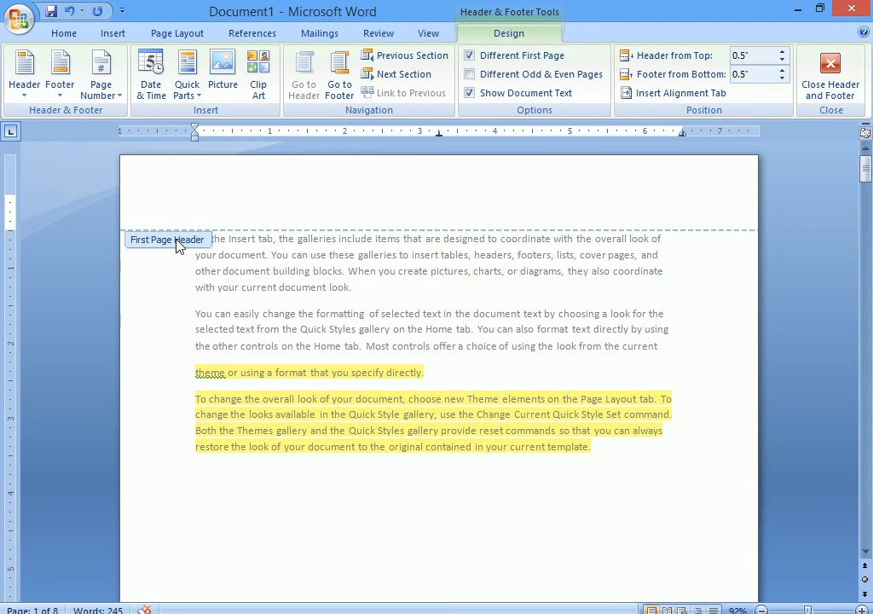
{"action": "scroll", "coordinate": [170, 245], "scroll_direction": "down", "scroll_amount": 10}
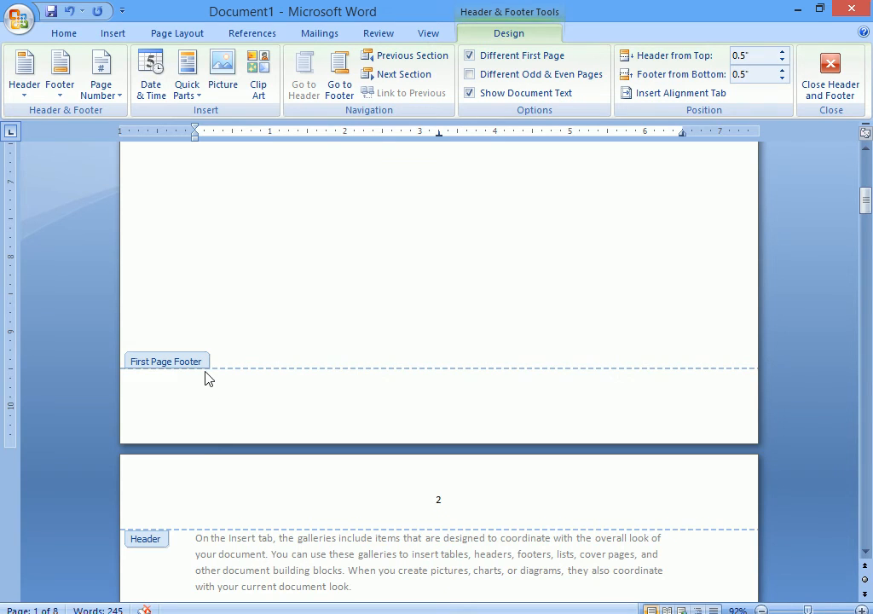
{"action": "scroll", "coordinate": [209, 375], "scroll_direction": "down", "scroll_amount": 3}
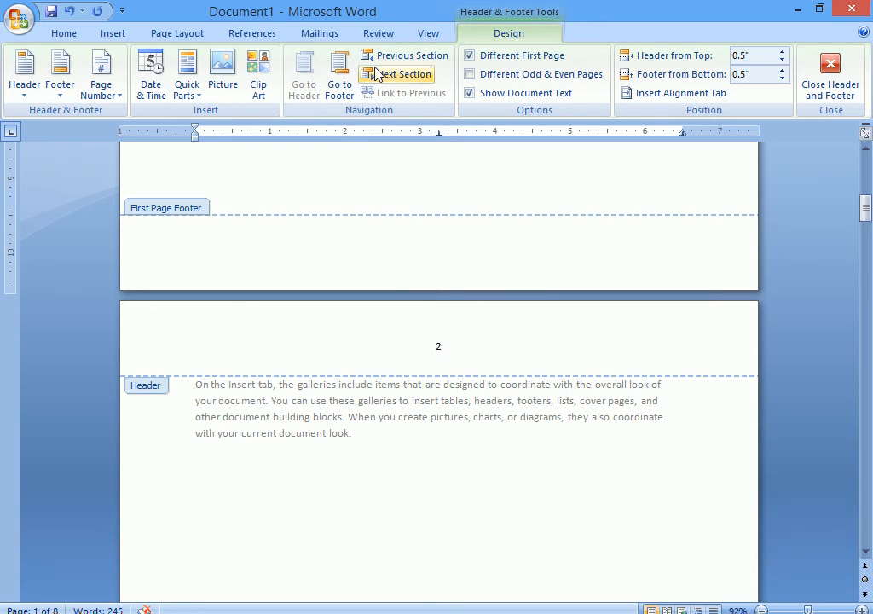
{"action": "left_click", "coordinate": [469, 55]}
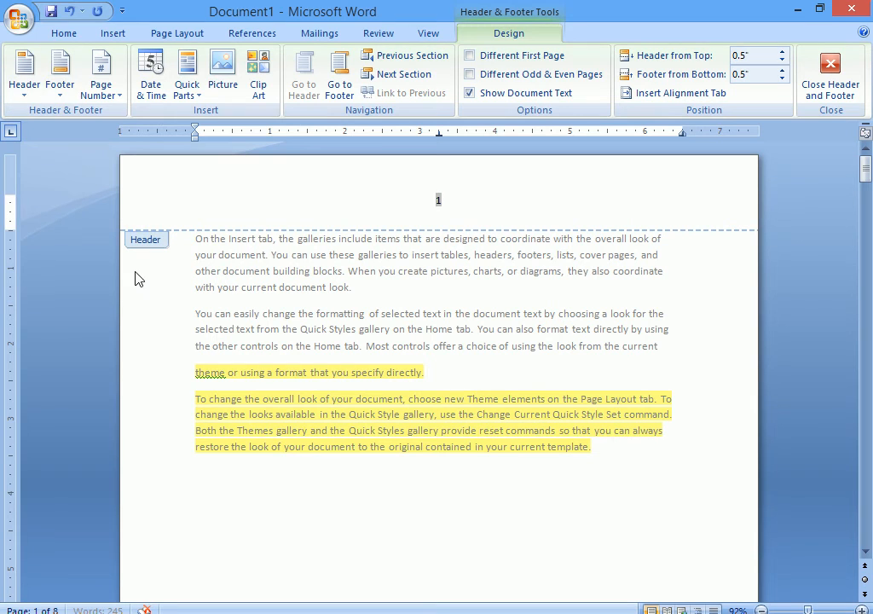
Step: Check the header and footer distances in Page Setup from print preview, cancel, and return to the first page
{"action": "key", "text": "ctrl+F2"}
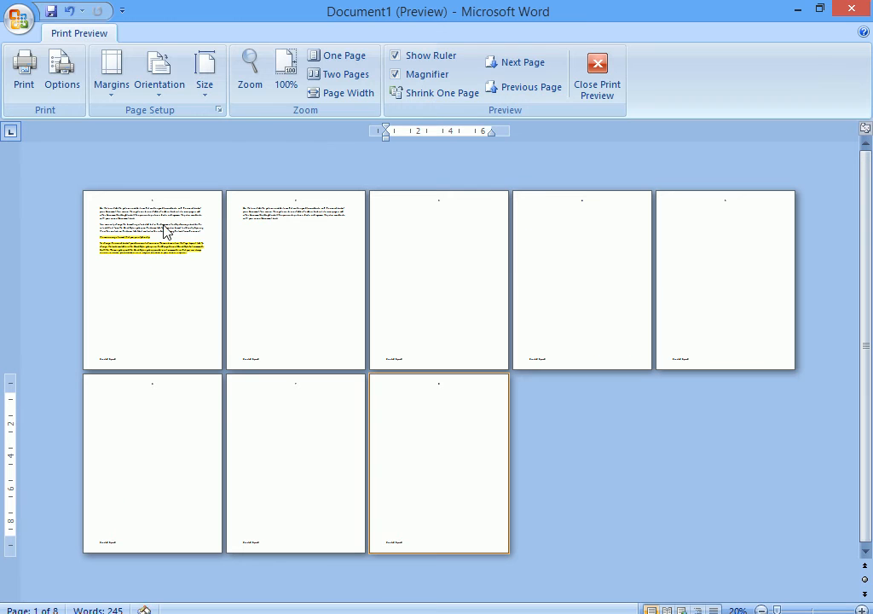
{"action": "left_click", "coordinate": [219, 110]}
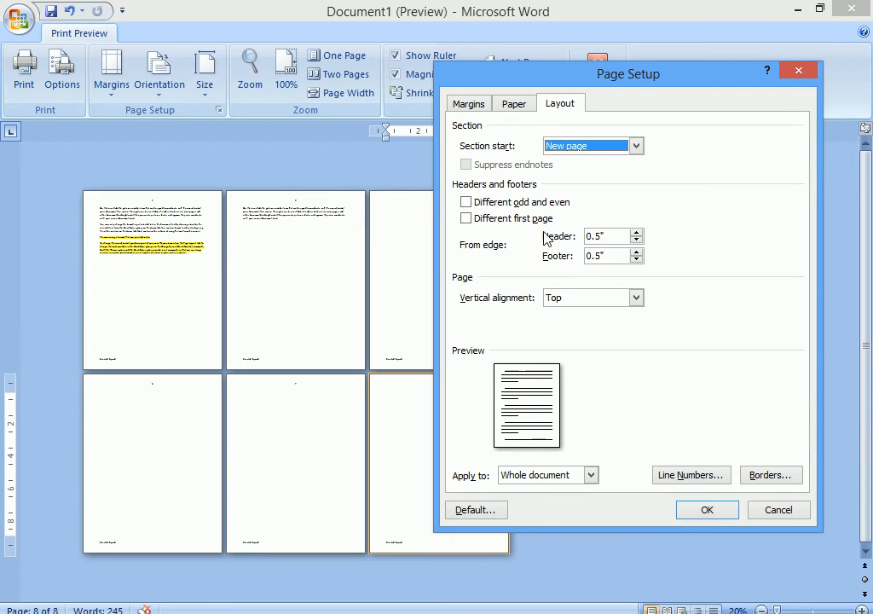
{"action": "left_click_drag", "start_coordinate": [552, 75], "coordinate": [538, 174]}
{"action": "left_click_drag", "start_coordinate": [552, 334], "coordinate": [519, 350]}
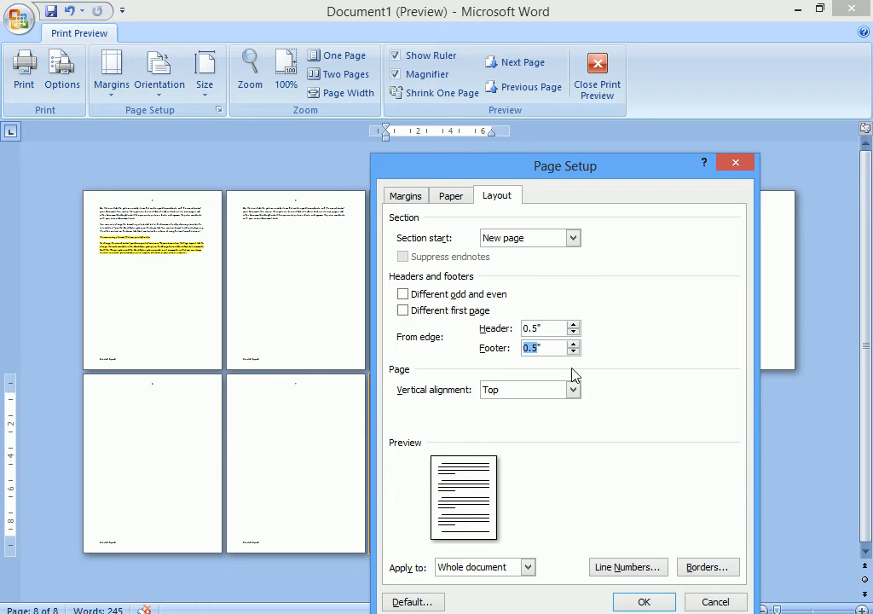
{"action": "left_click", "coordinate": [713, 602]}
{"action": "left_click", "coordinate": [596, 82]}
{"action": "scroll", "coordinate": [538, 162], "scroll_direction": "up", "scroll_amount": 5}
{"action": "left_click_drag", "start_coordinate": [864, 464], "coordinate": [867, 165]}
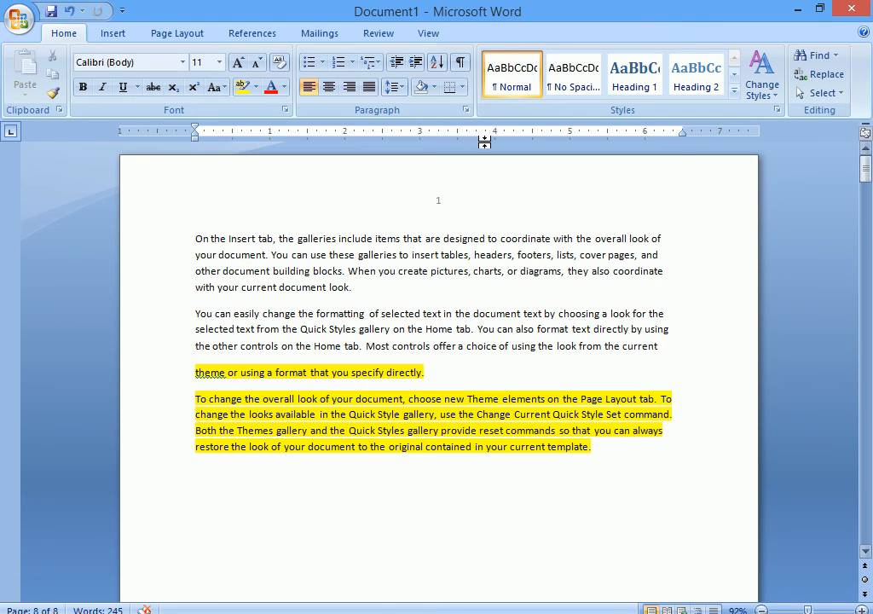
Step: Open the first page's header and increase its distance from the top to 1.5"
{"action": "double_click", "coordinate": [466, 187]}
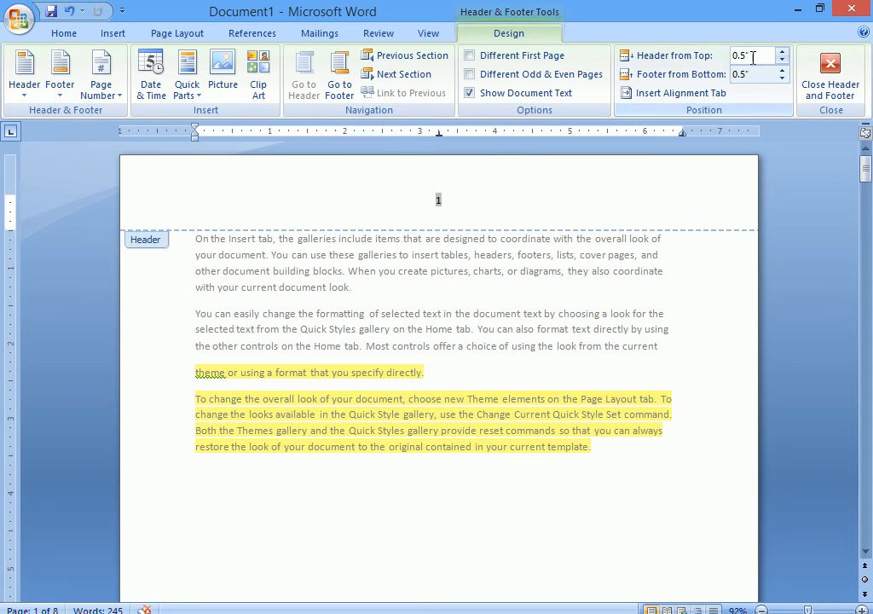
{"action": "left_click", "coordinate": [782, 52]}
{"action": "left_click", "coordinate": [782, 52]}
{"action": "left_click", "coordinate": [782, 52]}
{"action": "left_click", "coordinate": [781, 52]}
{"action": "left_click", "coordinate": [781, 52]}
{"action": "left_click", "coordinate": [781, 52]}
{"action": "left_click", "coordinate": [782, 52]}
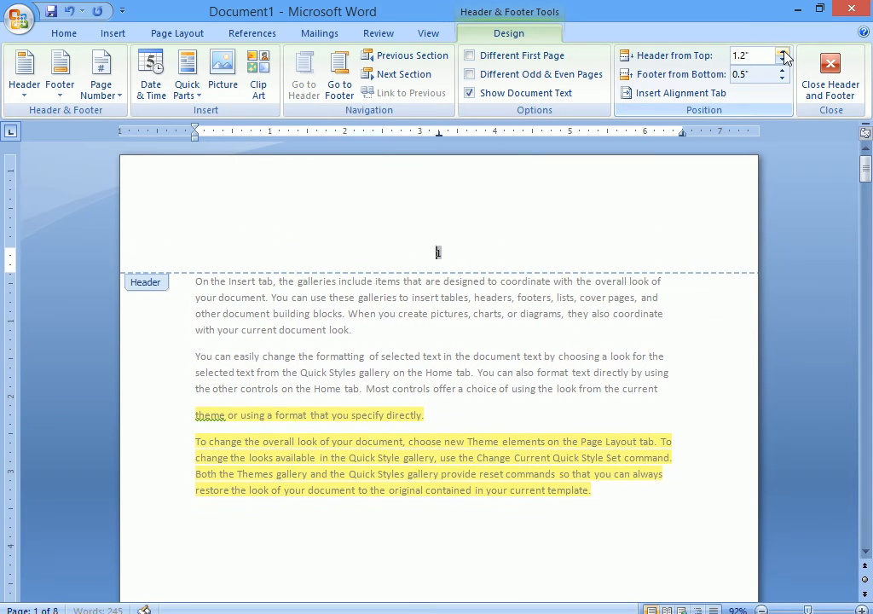
{"action": "left_click", "coordinate": [782, 52]}
{"action": "left_click", "coordinate": [782, 52]}
{"action": "left_click", "coordinate": [782, 52]}
{"action": "left_click", "coordinate": [781, 52]}
{"action": "left_click", "coordinate": [781, 60]}
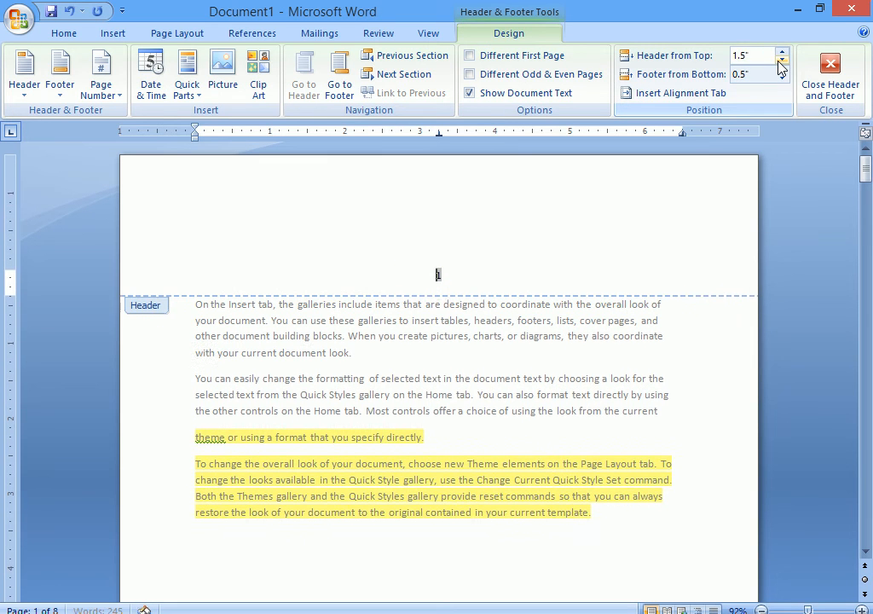
Step: Reduce the header's distance from the top to 0.4" and close the header and footer
{"action": "left_click", "coordinate": [782, 61]}
{"action": "left_click", "coordinate": [782, 60]}
{"action": "left_click", "coordinate": [782, 60]}
{"action": "left_click", "coordinate": [782, 60]}
{"action": "left_click", "coordinate": [780, 62]}
{"action": "left_click", "coordinate": [780, 62]}
{"action": "left_click", "coordinate": [780, 61]}
{"action": "left_click", "coordinate": [780, 61]}
{"action": "left_click", "coordinate": [780, 62]}
{"action": "left_click", "coordinate": [780, 61]}
{"action": "left_click", "coordinate": [780, 61]}
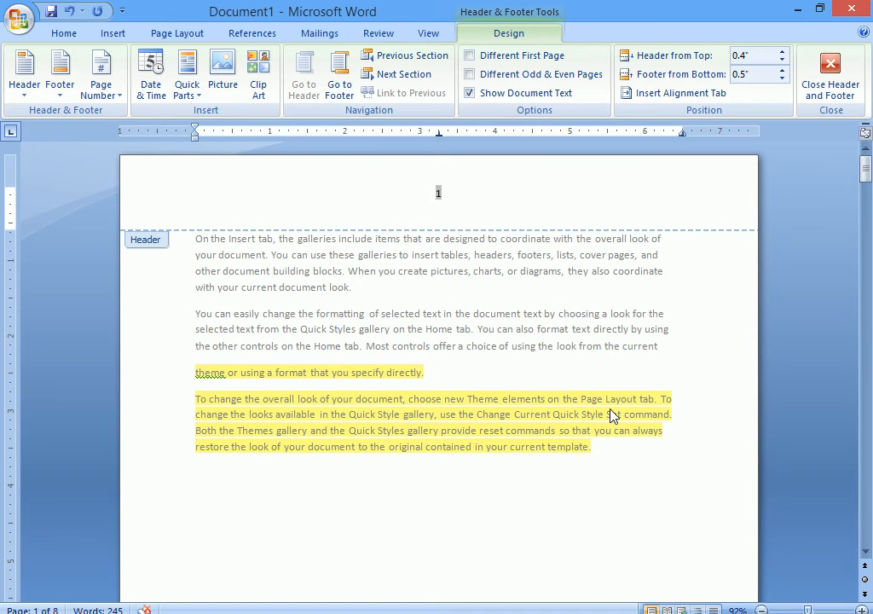
{"action": "left_click", "coordinate": [756, 55]}
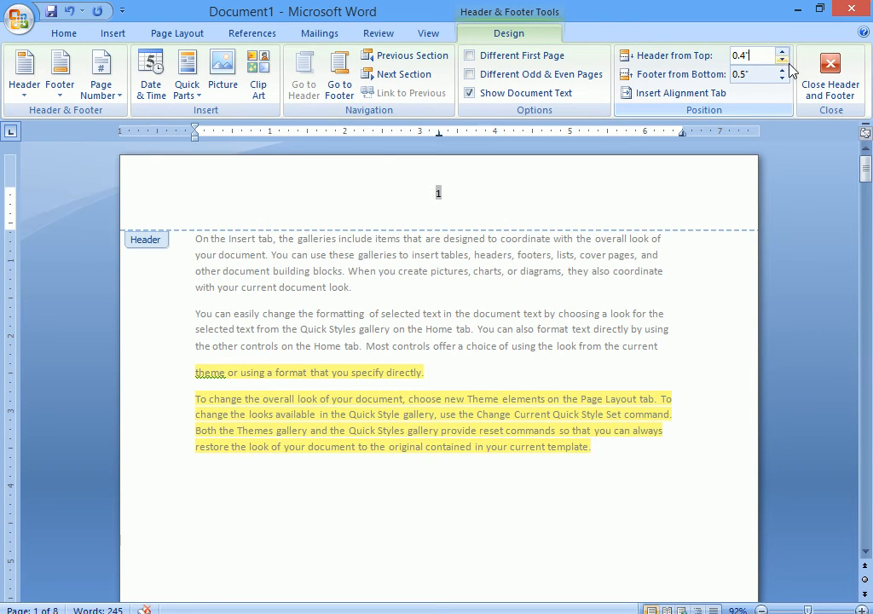
{"action": "left_click", "coordinate": [831, 73]}
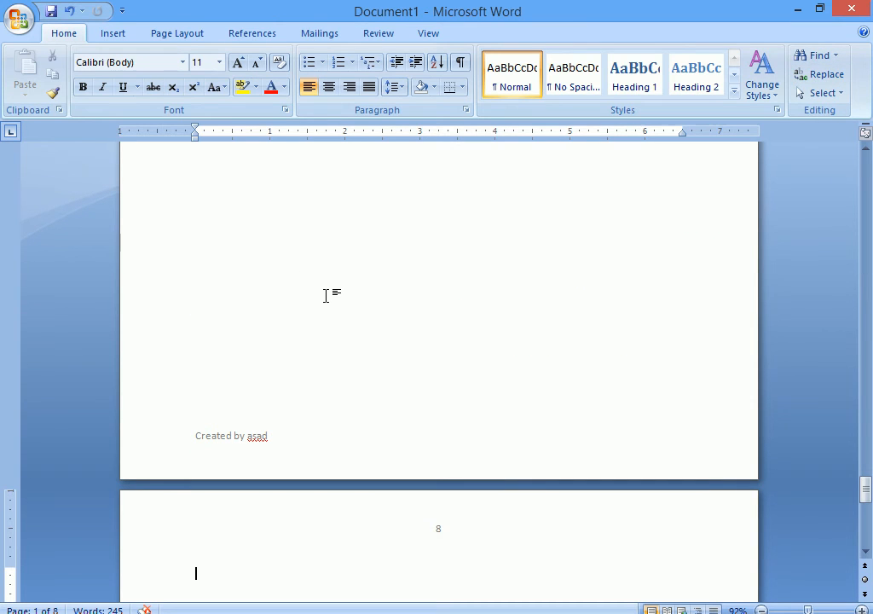
Step: Try a 0.5" header distance and review the vertical alignment options in Page Setup from print preview, then cancel and close the preview
{"action": "key", "text": "ctrl+F2"}
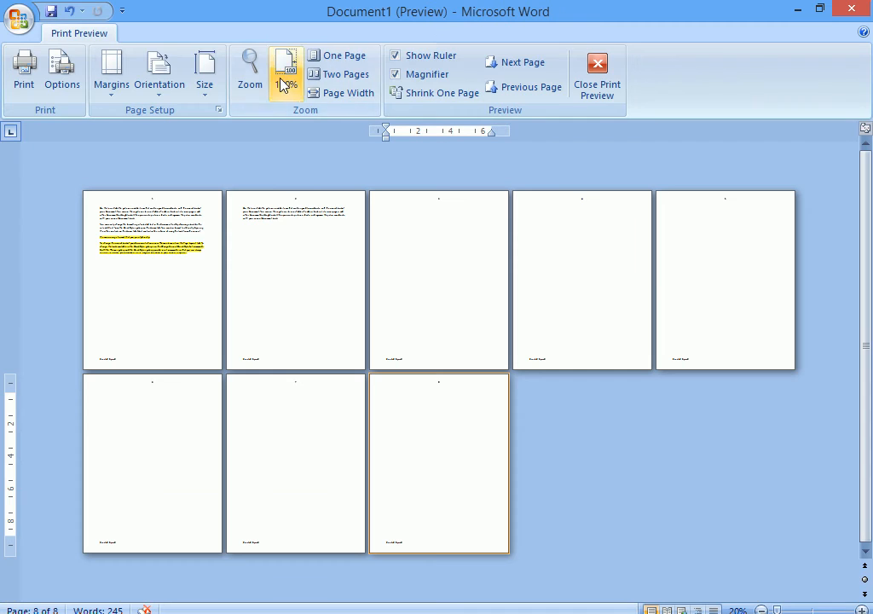
{"action": "left_click", "coordinate": [219, 115]}
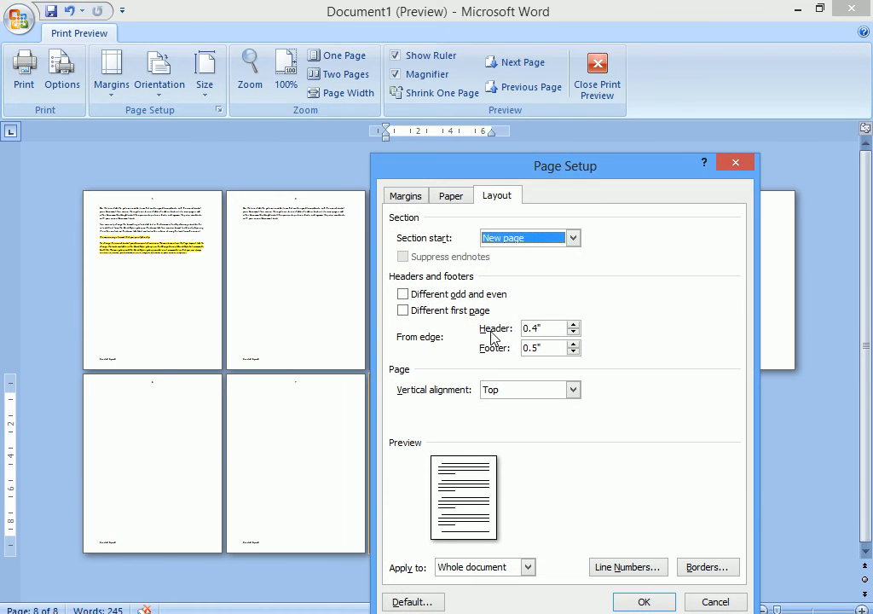
{"action": "left_click", "coordinate": [562, 329]}
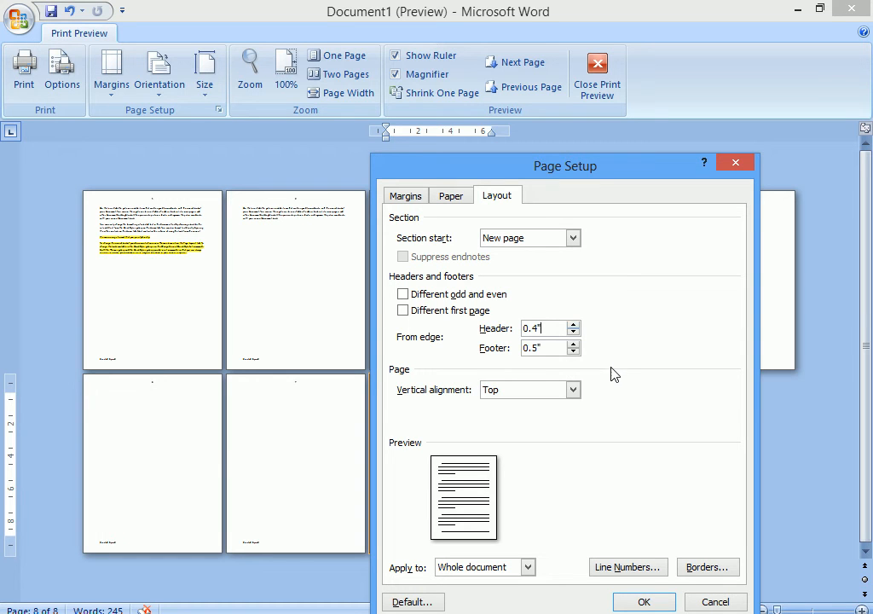
{"action": "left_click", "coordinate": [573, 324]}
{"action": "left_click_drag", "start_coordinate": [553, 165], "coordinate": [556, 95]}
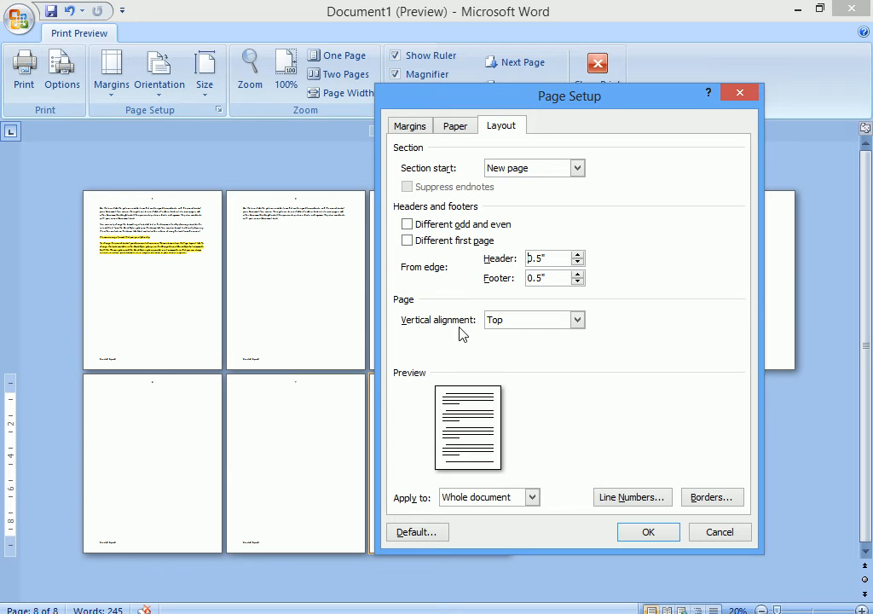
{"action": "left_click", "coordinate": [531, 325]}
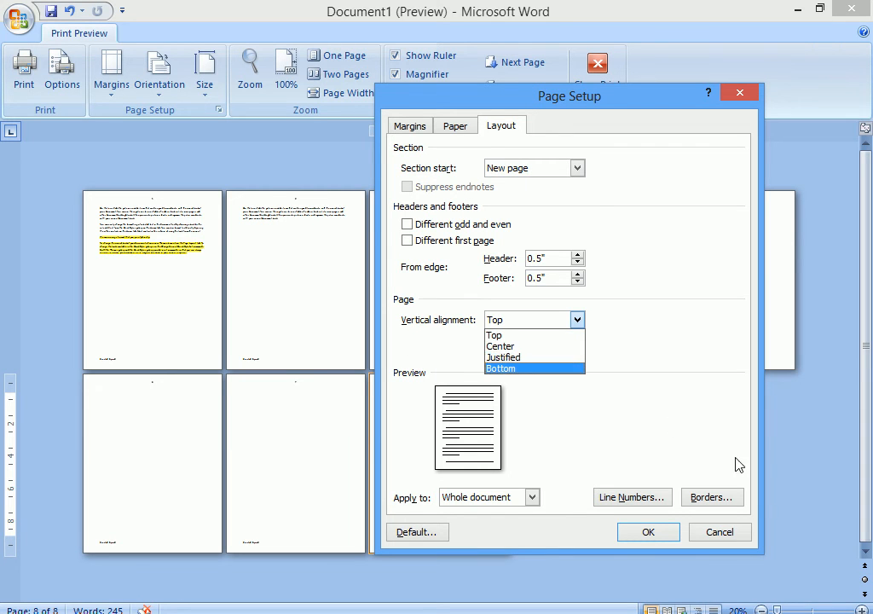
{"action": "left_click", "coordinate": [718, 532]}
{"action": "left_click", "coordinate": [586, 89]}
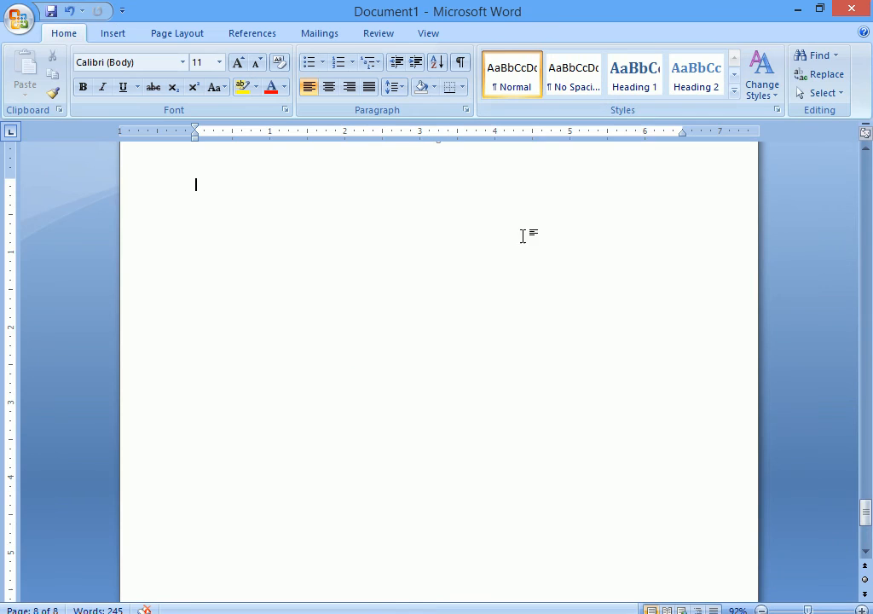
Step: Close the current document and enter "aaaa" in a new blank document
{"action": "key", "text": "alt+F4"}
{"action": "left_click", "coordinate": [430, 363]}
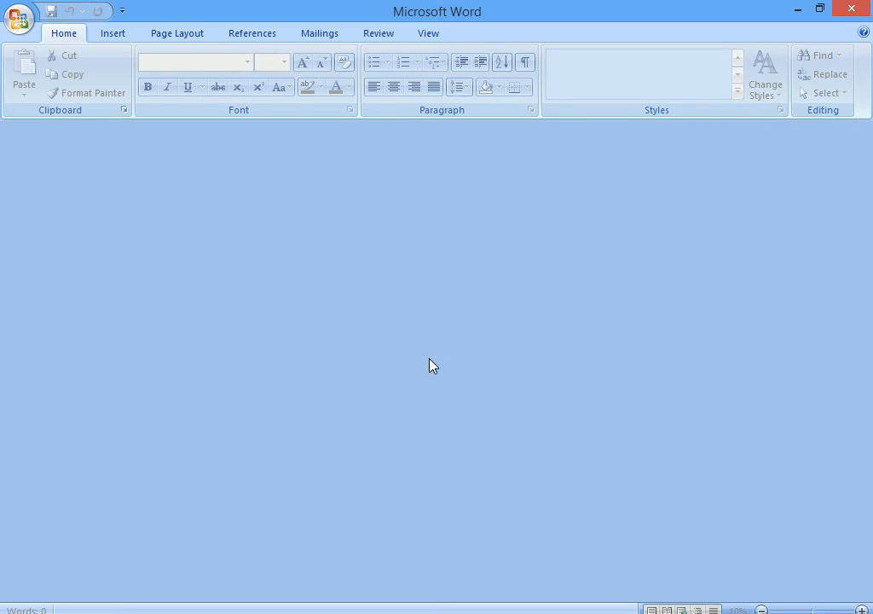
{"action": "key", "text": "ctrl+n"}
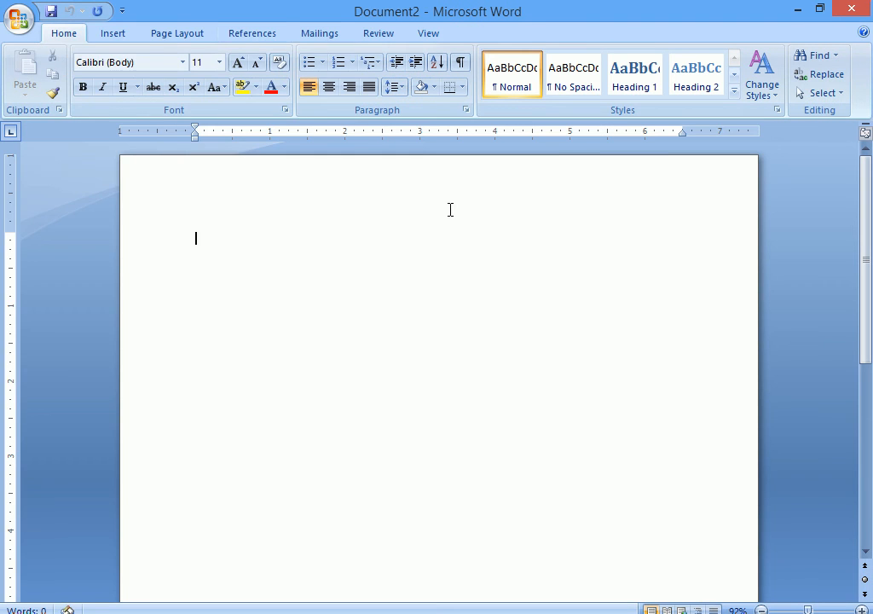
{"action": "left_click", "coordinate": [18, 19]}
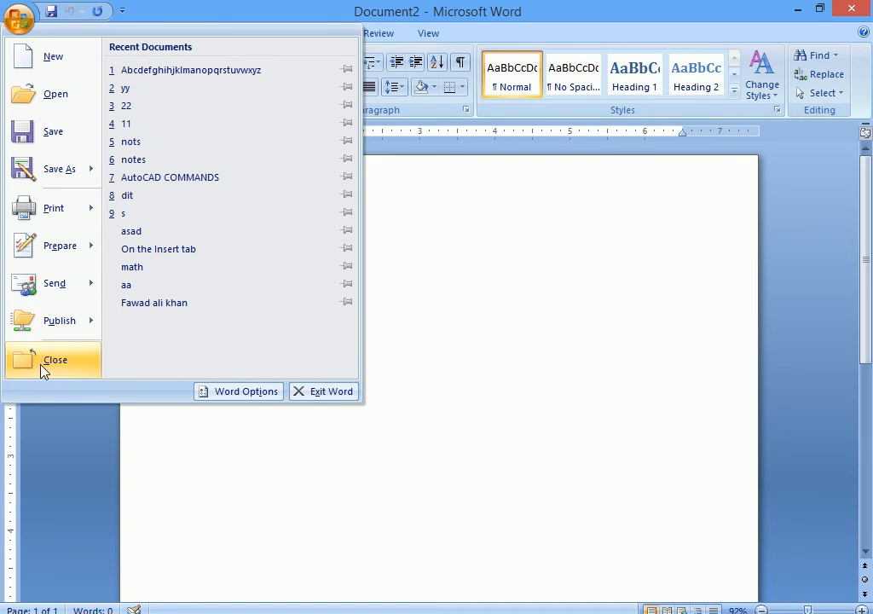
{"action": "left_click", "coordinate": [467, 345]}
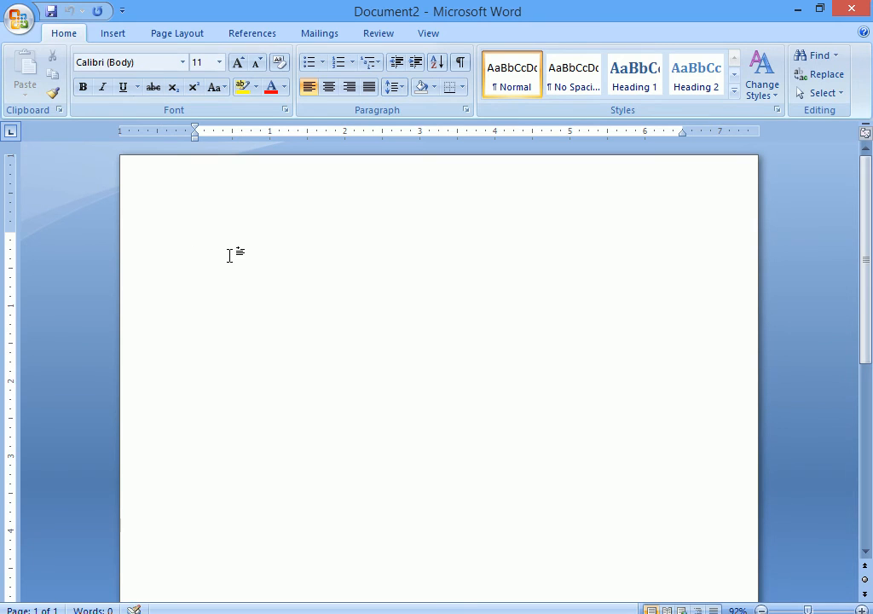
{"action": "type", "text": "aaaa"}
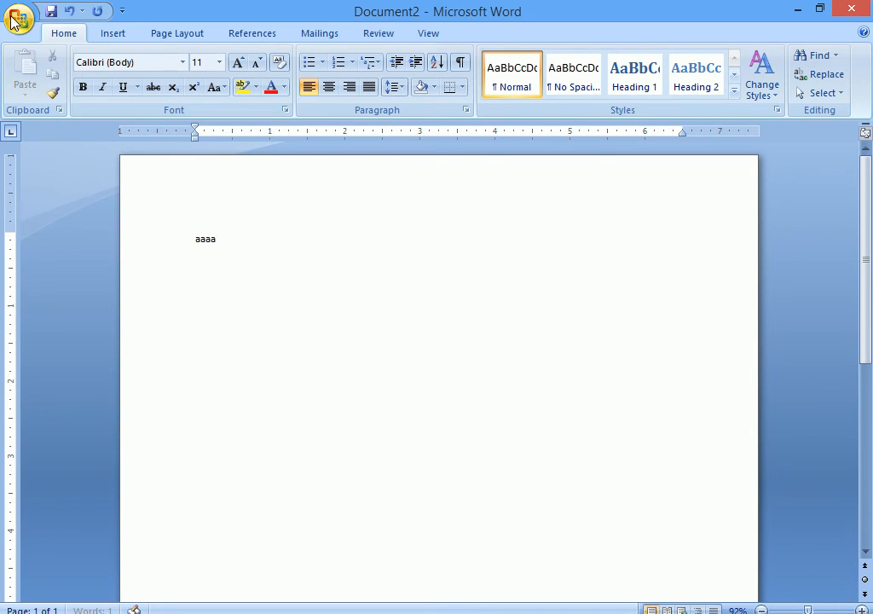
Step: From print preview, set the page's vertical alignment to Center for the whole document and inspect where the text sits
{"action": "left_click", "coordinate": [19, 19]}
{"action": "mouse_move", "coordinate": [73, 213]}
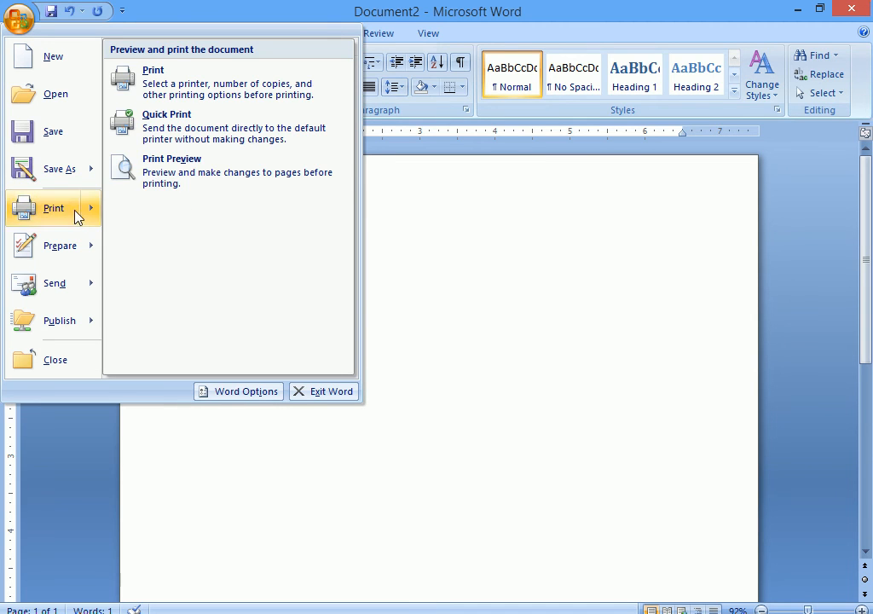
{"action": "left_click", "coordinate": [166, 179]}
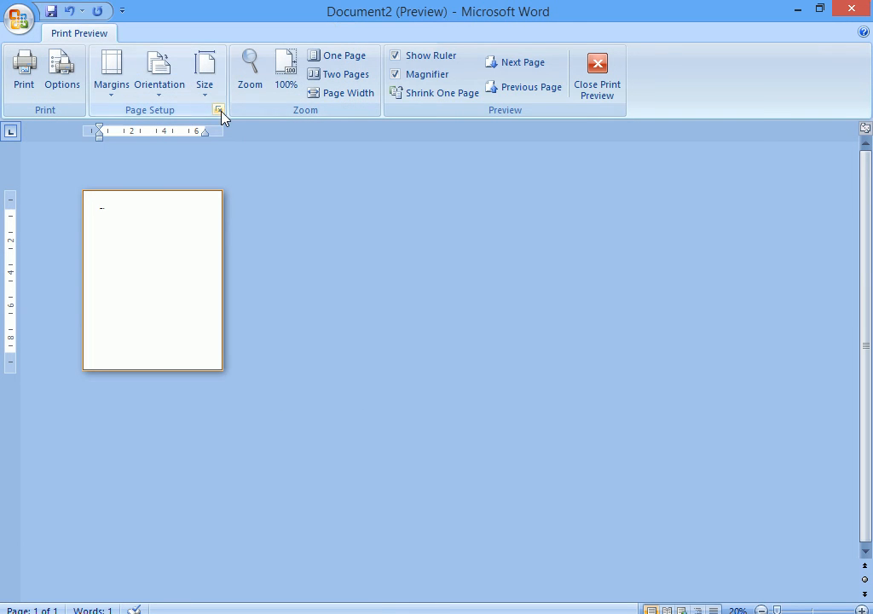
{"action": "left_click", "coordinate": [219, 110]}
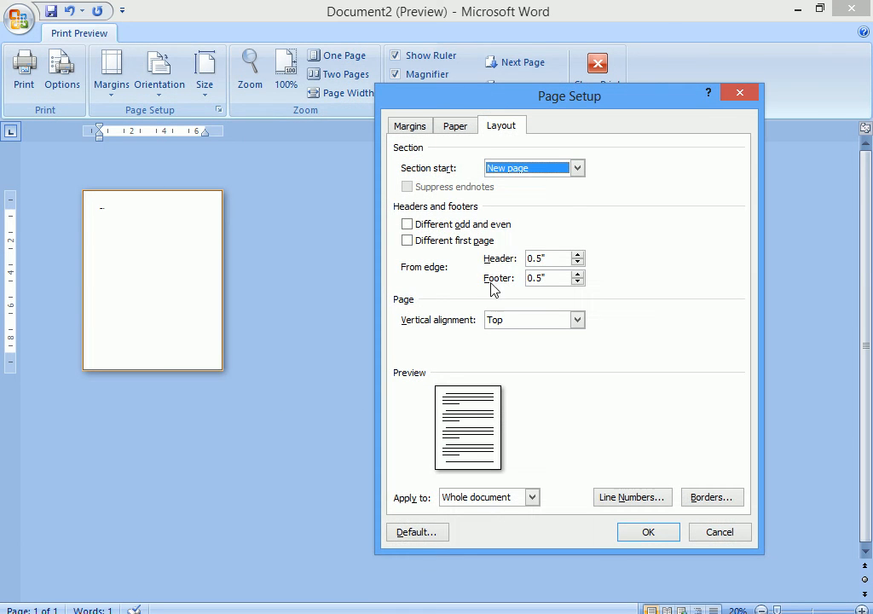
{"action": "left_click", "coordinate": [523, 323]}
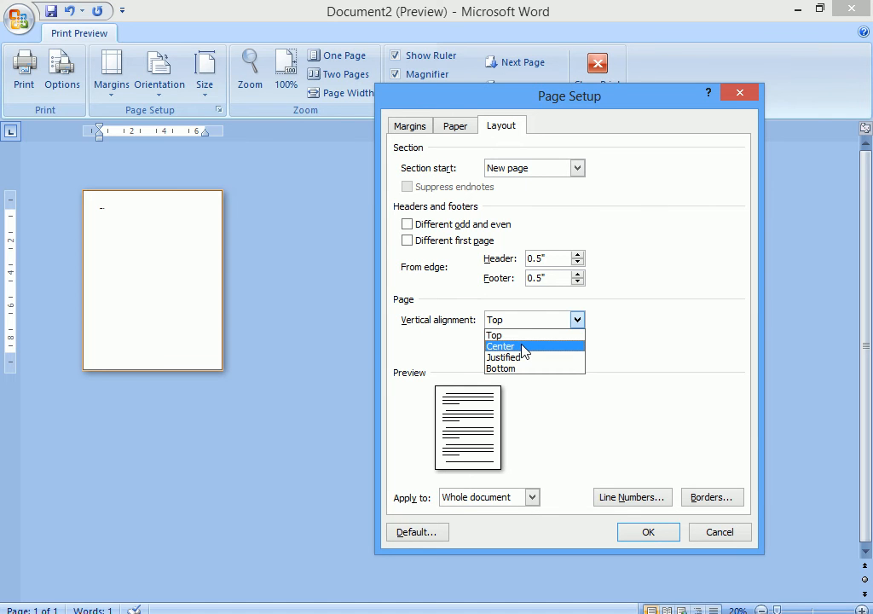
{"action": "left_click", "coordinate": [523, 348]}
{"action": "left_click", "coordinate": [653, 533]}
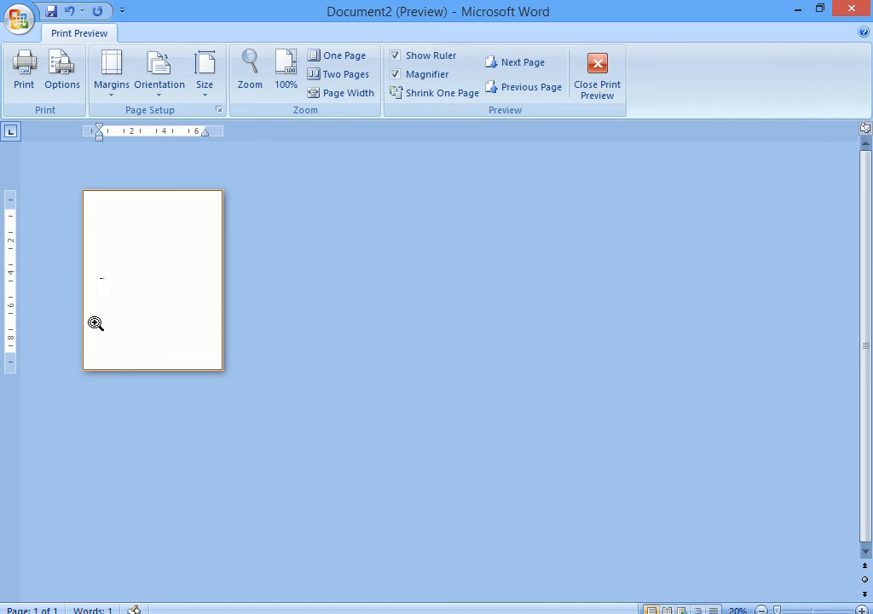
{"action": "left_click", "coordinate": [146, 287]}
{"action": "left_click", "coordinate": [207, 362]}
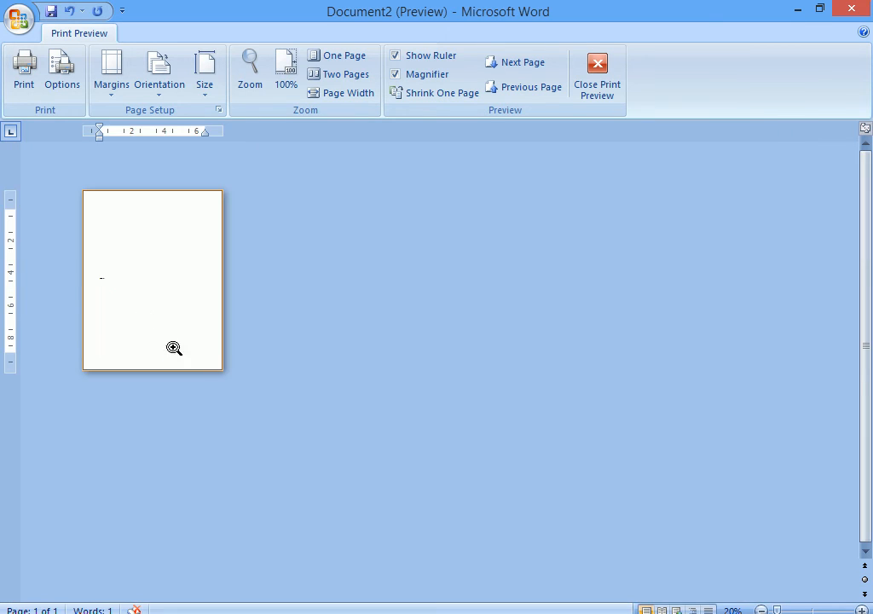
{"action": "left_click", "coordinate": [140, 300]}
{"action": "scroll", "coordinate": [236, 335], "scroll_direction": "down", "scroll_amount": 2}
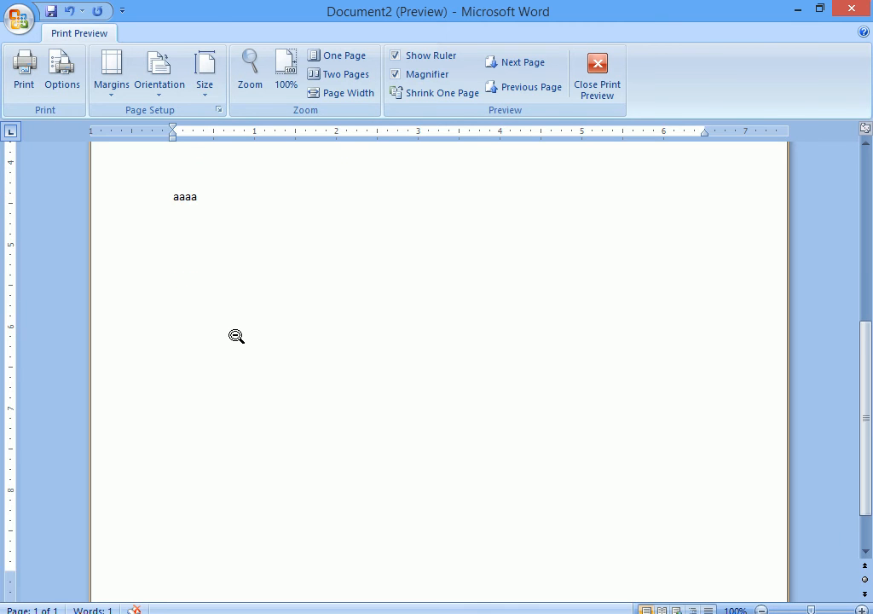
{"action": "scroll", "coordinate": [236, 336], "scroll_direction": "up", "scroll_amount": 3}
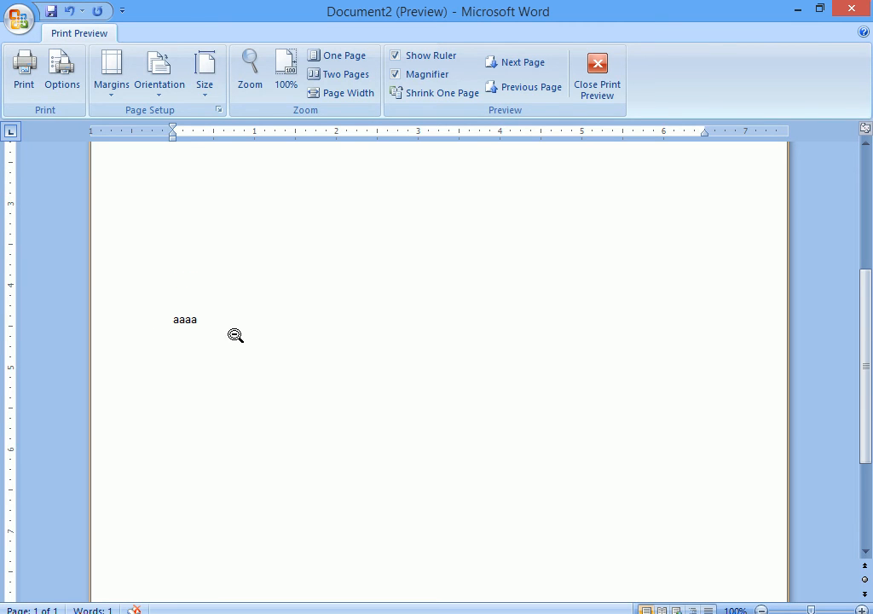
Step: Set the page's vertical alignment to Bottom for the whole document and inspect where the text sits at the page end
{"action": "left_click", "coordinate": [219, 109]}
{"action": "left_click", "coordinate": [533, 321]}
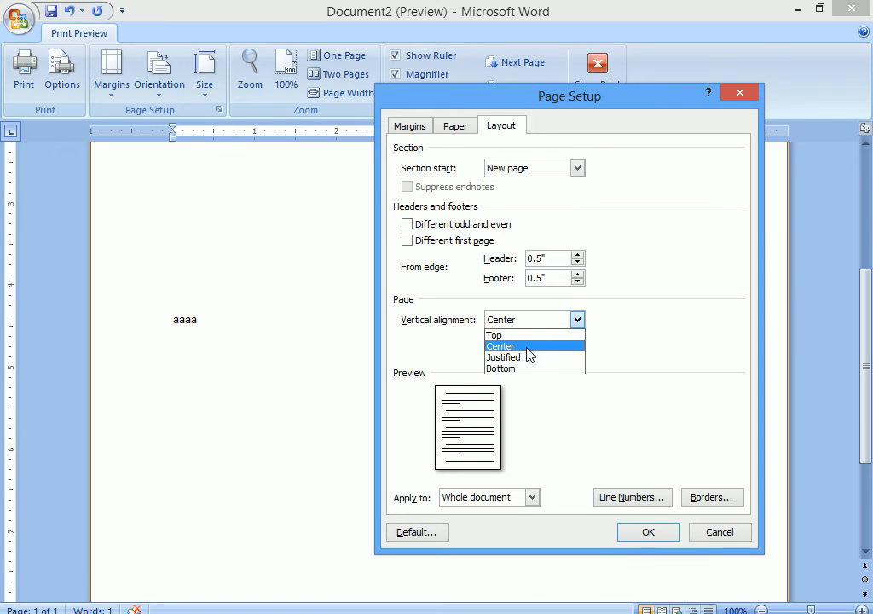
{"action": "left_click", "coordinate": [522, 368]}
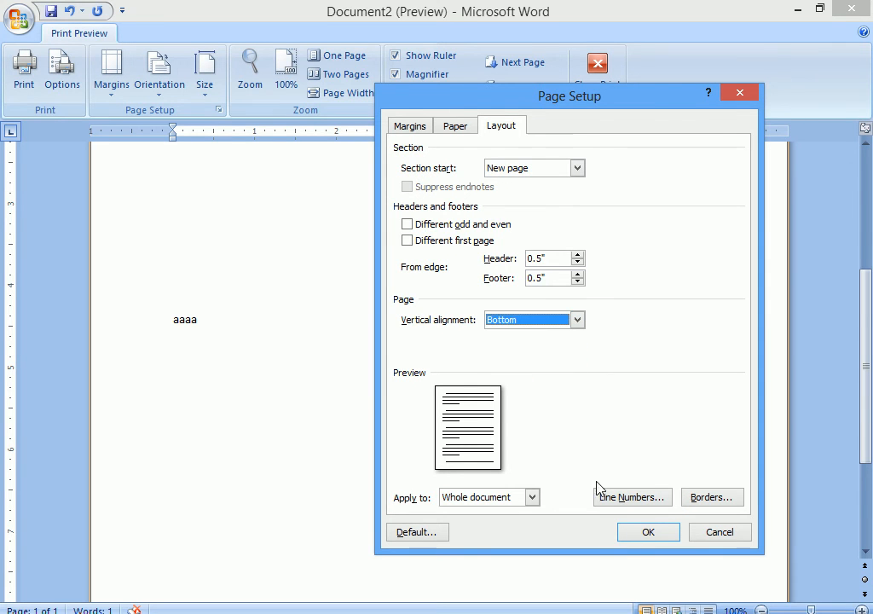
{"action": "left_click", "coordinate": [648, 532]}
{"action": "scroll", "coordinate": [292, 452], "scroll_direction": "down", "scroll_amount": 2}
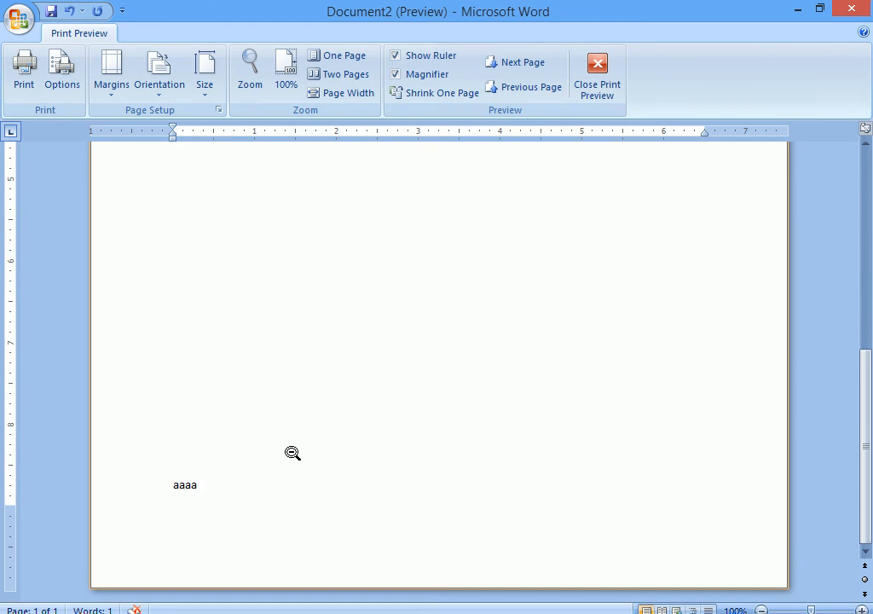
Step: Extend the existing text with a continuous run of the letter "a" until it fills about six lines
{"action": "type", "text": "aaaaaaaaaaaaaaaaaaaaaaaaaaaaa"}
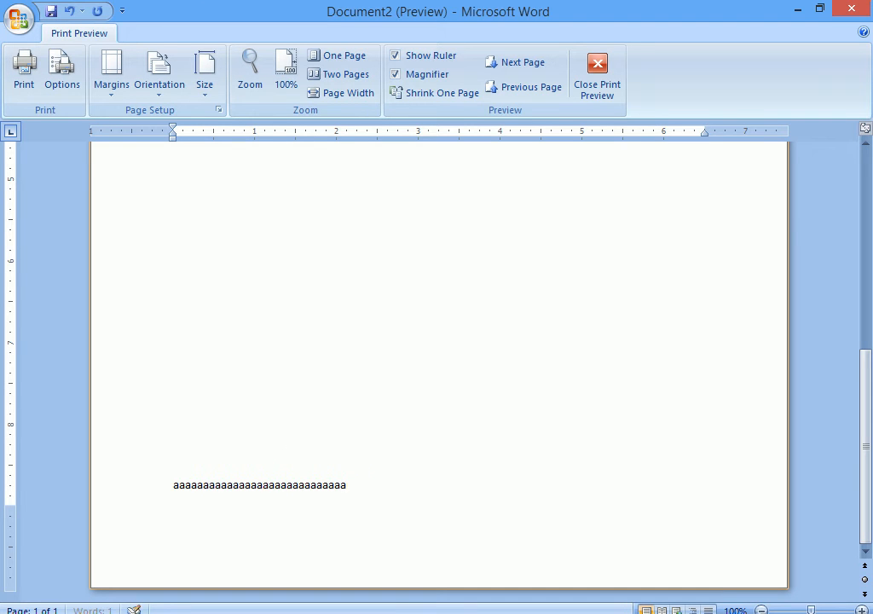
{"action": "type", "text": "aaaaaaaaaaaaaaaaaaaaaaaaaaaaaaaaaaaaaaaaaaaaaaaaaaaaaaaaaaaaaaaaa"}
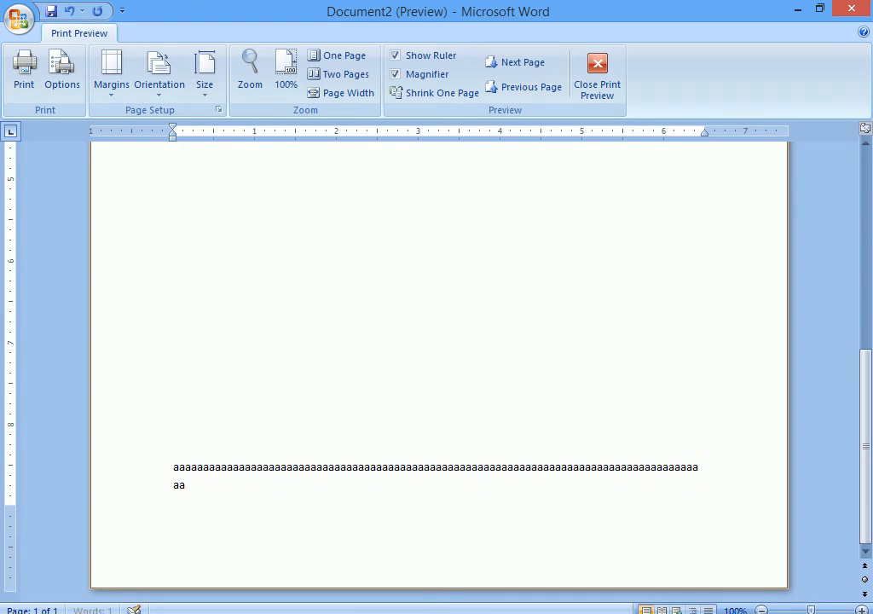
{"action": "type", "text": "aaaaaaaaaaaaaaaaaaaaaaaaaaaaaaaaaaaaaaaaaaaaaaaaaaaaaaaaaaaaa"}
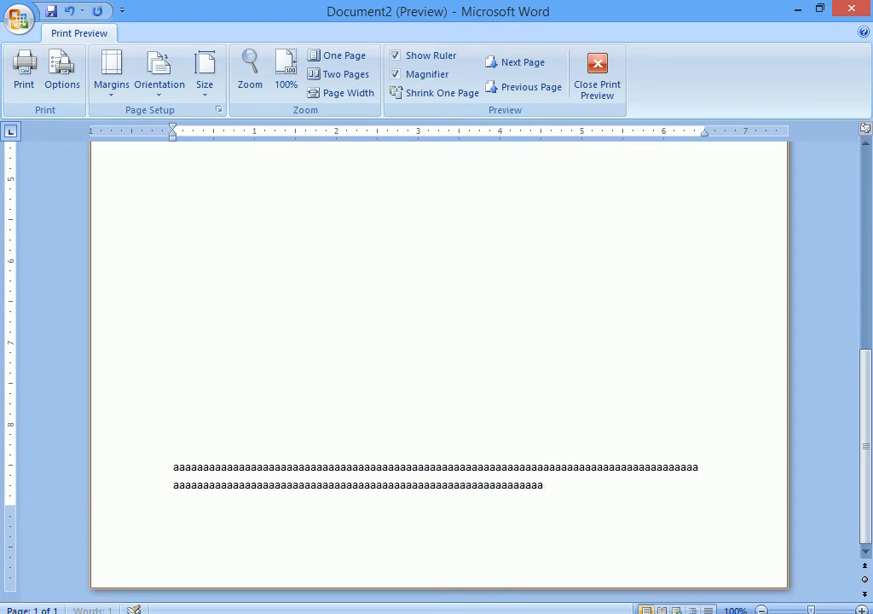
{"action": "type", "text": "aaaaaaaaaaaaaaaaaaaaaaaaaaaaaaaaaaaaaaaaaaaaaaaaaaaaaaaaaa"}
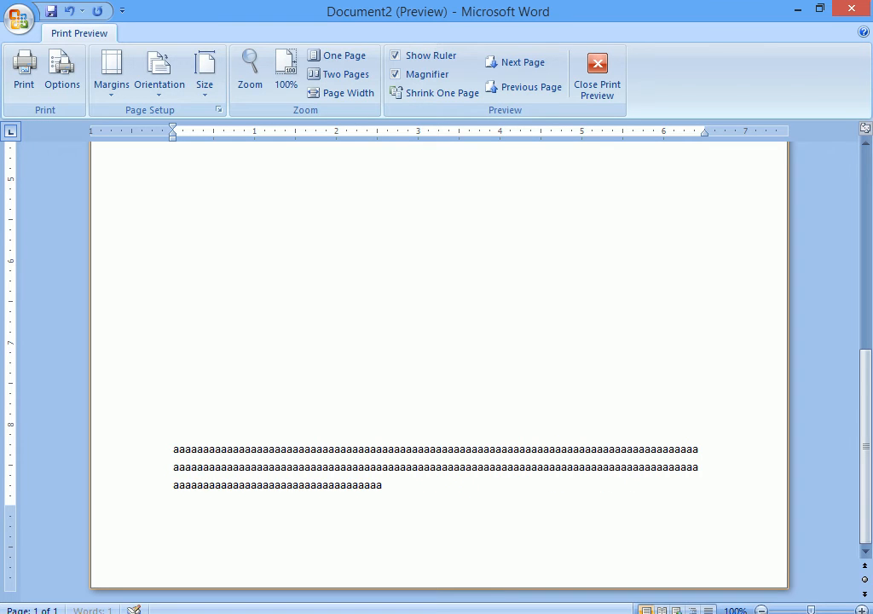
{"action": "type", "text": "aaaaaaaaaaaaaaaaaaaaaaaaaaaaaaaaaaaaaaaaaaaaaaaaaaaaa"}
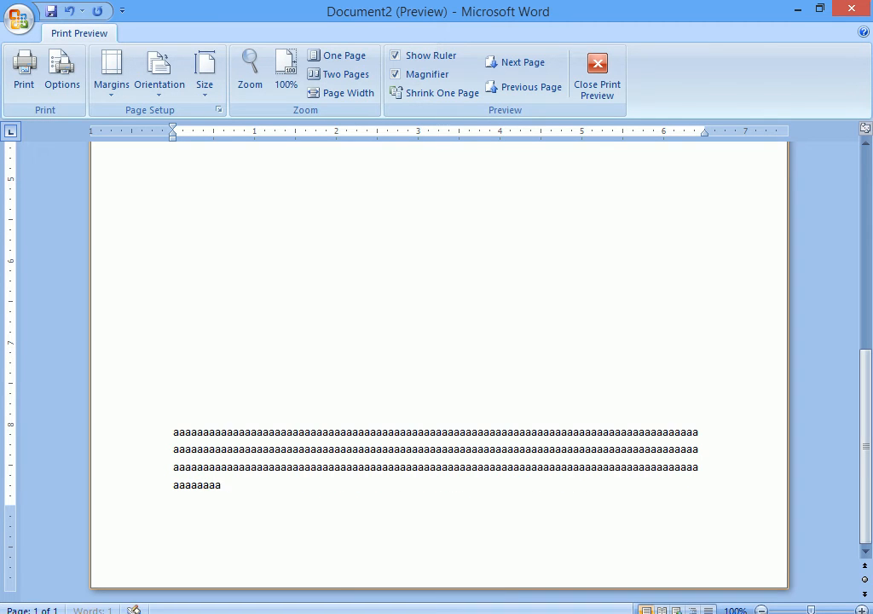
{"action": "type", "text": "aaaaaaaaaaaaaaaaaaaaaaaaaaaaaaaaaaaaaaaaaaaaaaaaaaaaa"}
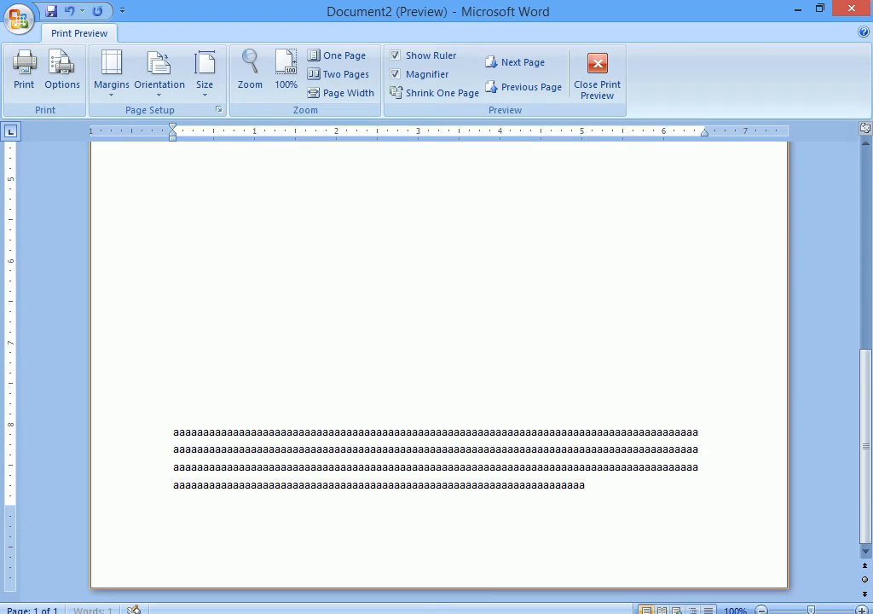
{"action": "type", "text": "aaaaaaaaaaaaaaaaaaaaaaaaaaaaaaaaaaaaaaaaaaaaaaaaaaaaaa"}
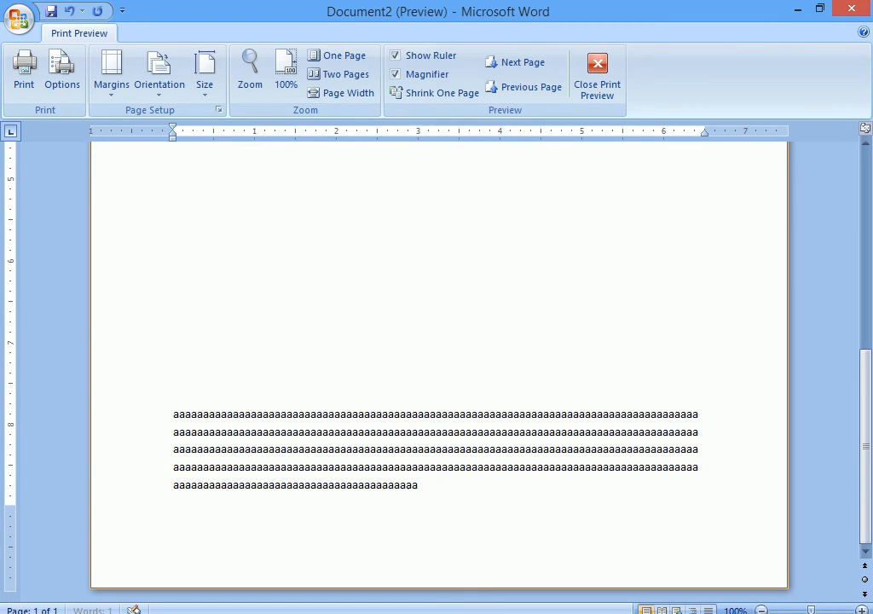
{"action": "type", "text": "aaaaaaaaaaaaaaaaaaaaaaaaaaaaaaaaaaaaaaaaaaaaaaaaaaaaaaa"}
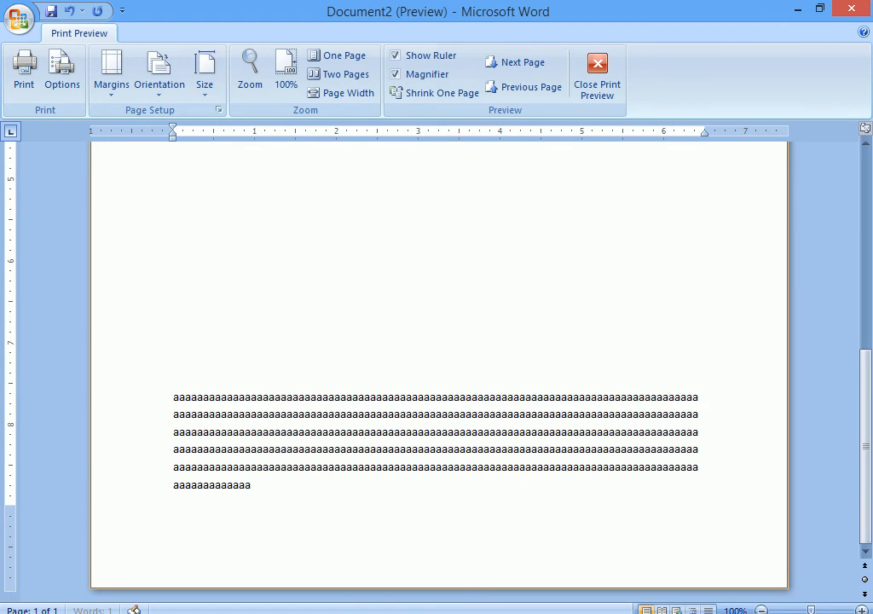
{"action": "type", "text": "aaaaaaaaaaaaaaaaaaaaaaaaaaaaaa"}
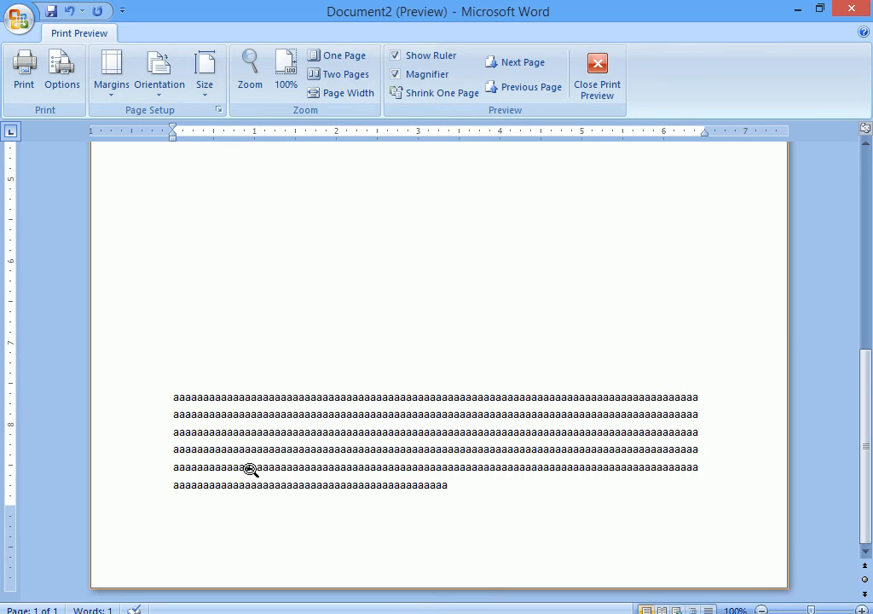
Step: Set the page's vertical alignment to Justified for the whole document and check the text's position on the full page
{"action": "left_click", "coordinate": [218, 111]}
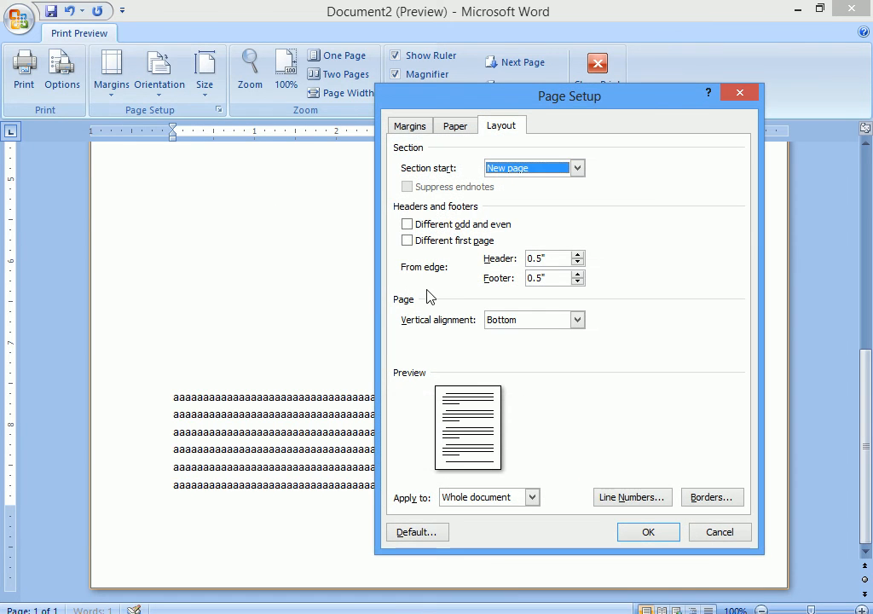
{"action": "left_click", "coordinate": [548, 322]}
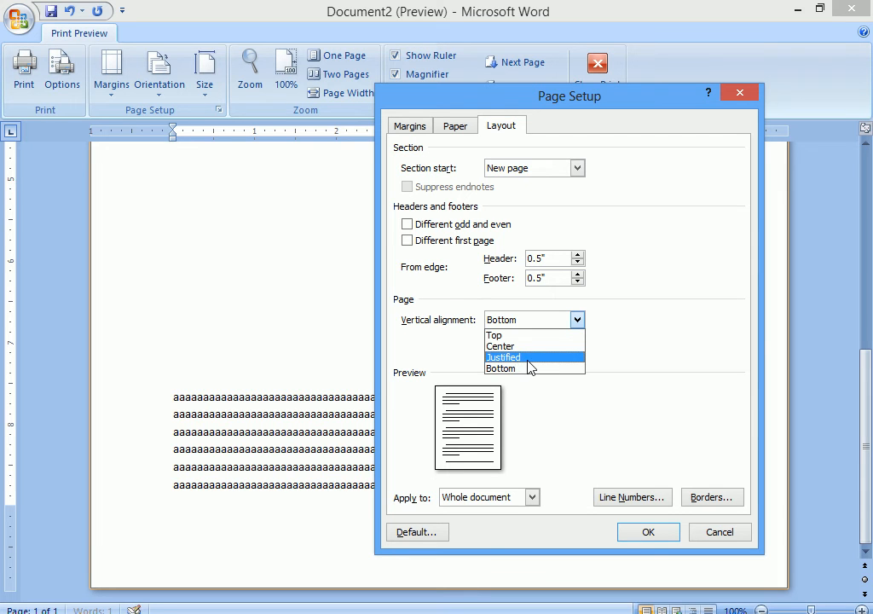
{"action": "left_click", "coordinate": [524, 361]}
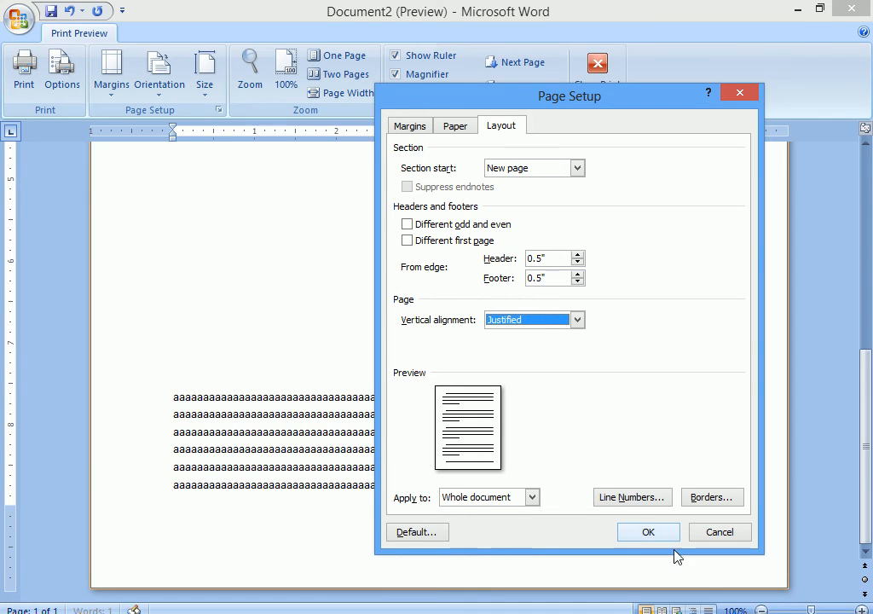
{"action": "left_click", "coordinate": [646, 532]}
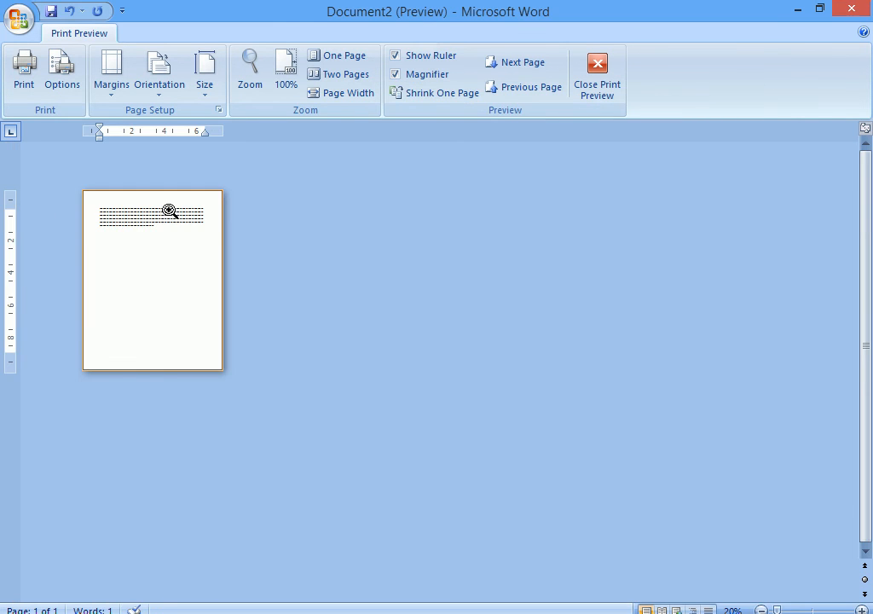
{"action": "left_click", "coordinate": [157, 220]}
{"action": "left_click", "coordinate": [157, 220]}
Step: Change the vertical alignment to Center in Page Setup and apply it to compare the text's position
{"action": "left_click", "coordinate": [219, 110]}
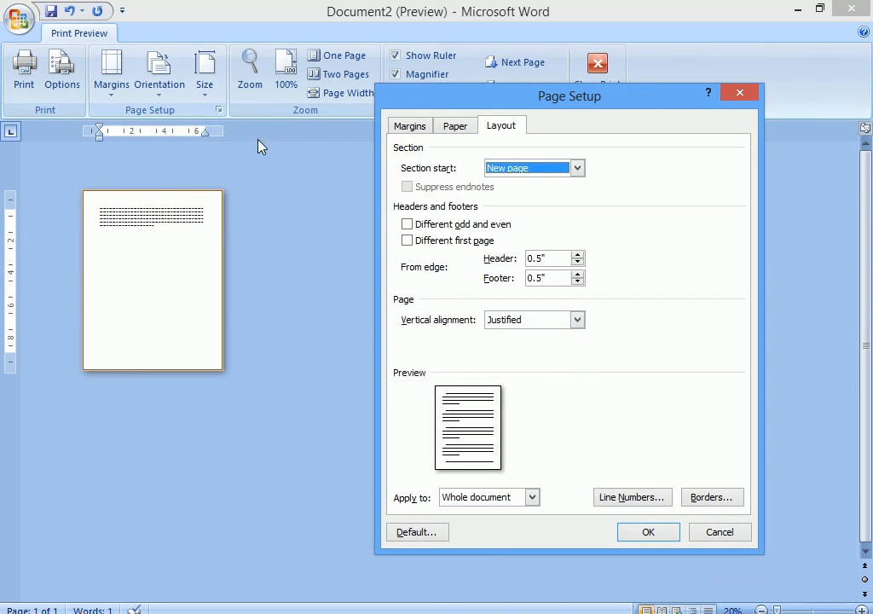
{"action": "left_click", "coordinate": [562, 321]}
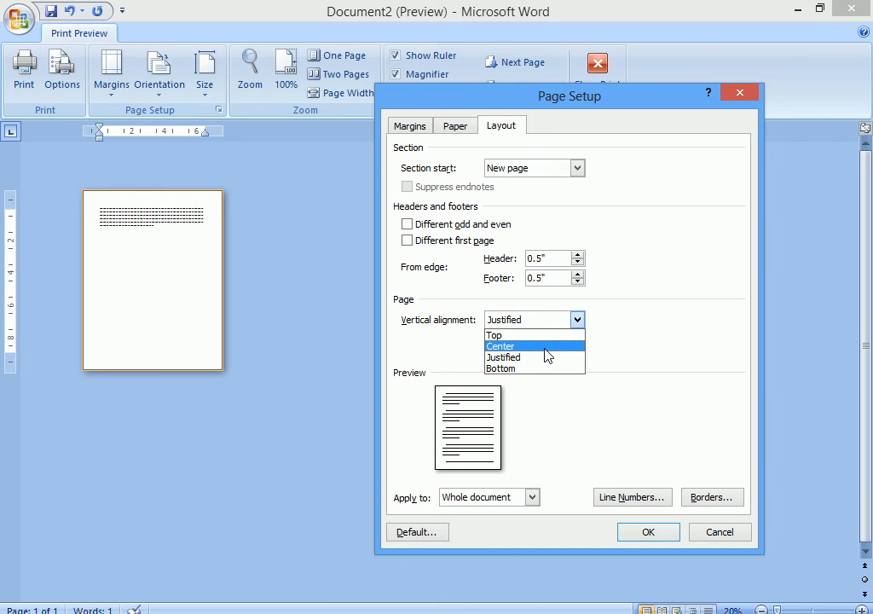
{"action": "left_click", "coordinate": [547, 355]}
{"action": "left_click", "coordinate": [644, 531]}
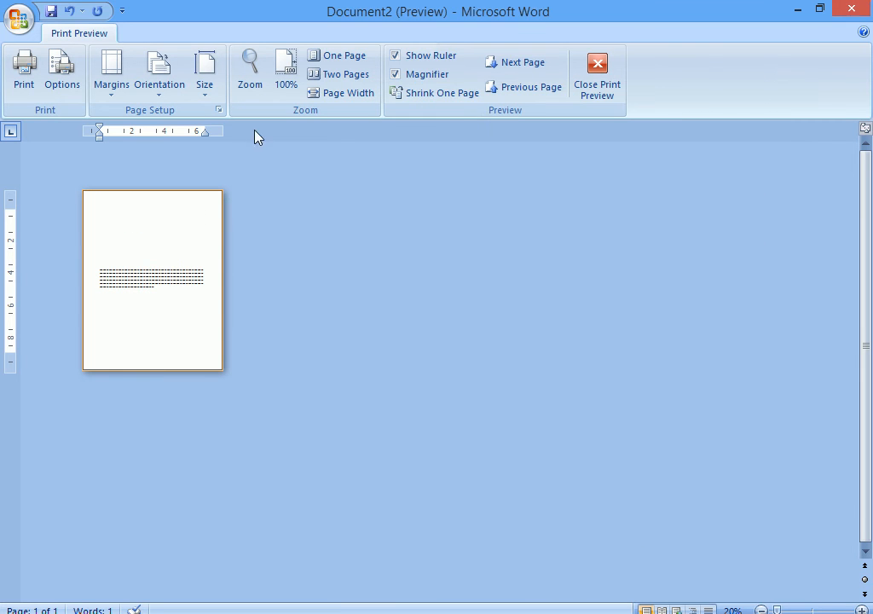
Step: Switch the vertical alignment back to Justified for the whole document and inspect the page in the preview
{"action": "left_click", "coordinate": [221, 111]}
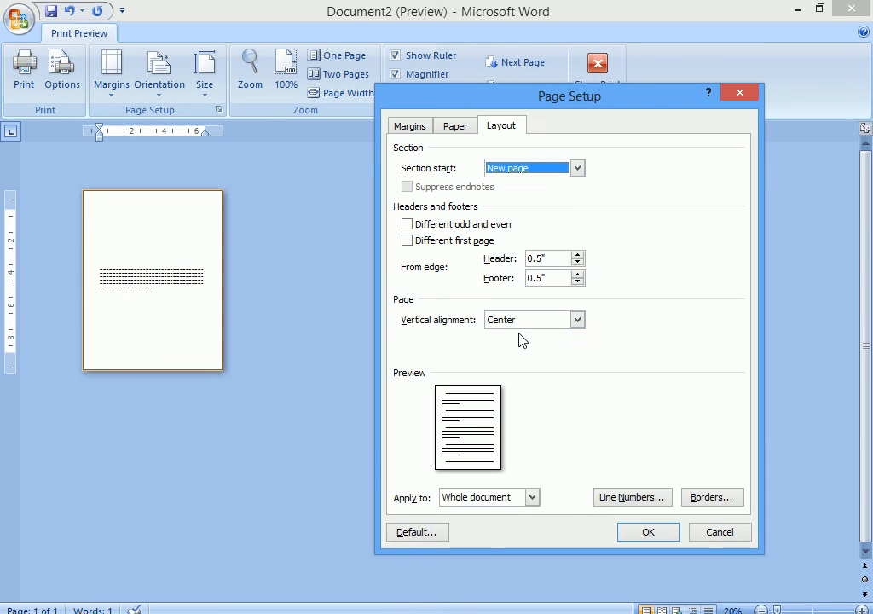
{"action": "left_click", "coordinate": [519, 323]}
{"action": "left_click", "coordinate": [524, 357]}
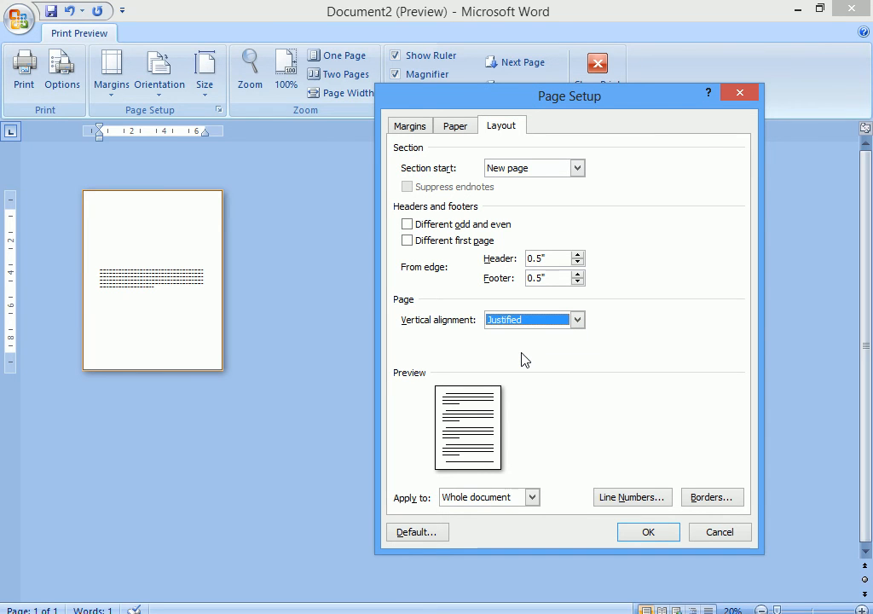
{"action": "key", "text": "Return"}
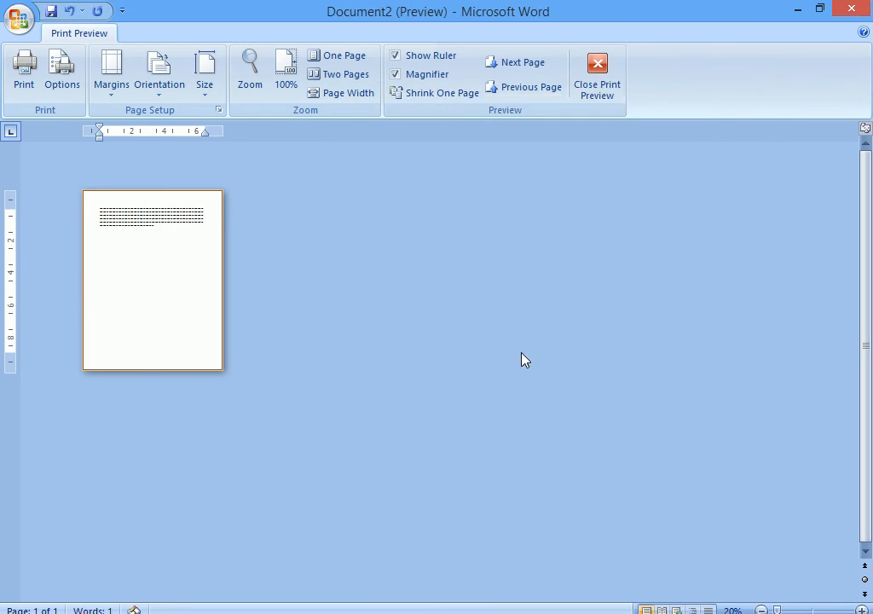
{"action": "left_click", "coordinate": [168, 241]}
{"action": "left_click", "coordinate": [168, 241]}
Step: Review the Apply to options in Page Setup, then cancel the dialog and close print preview
{"action": "left_click", "coordinate": [219, 110]}
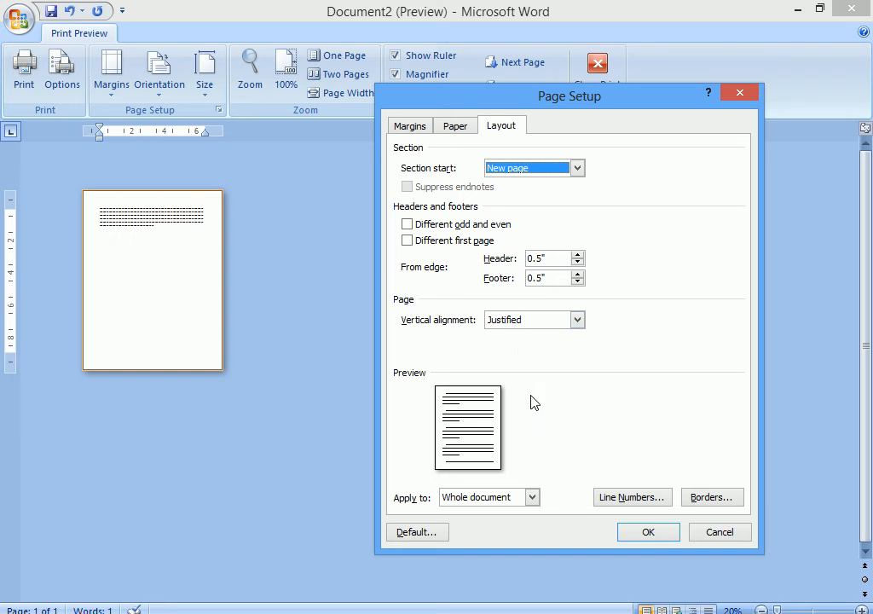
{"action": "left_click", "coordinate": [531, 498]}
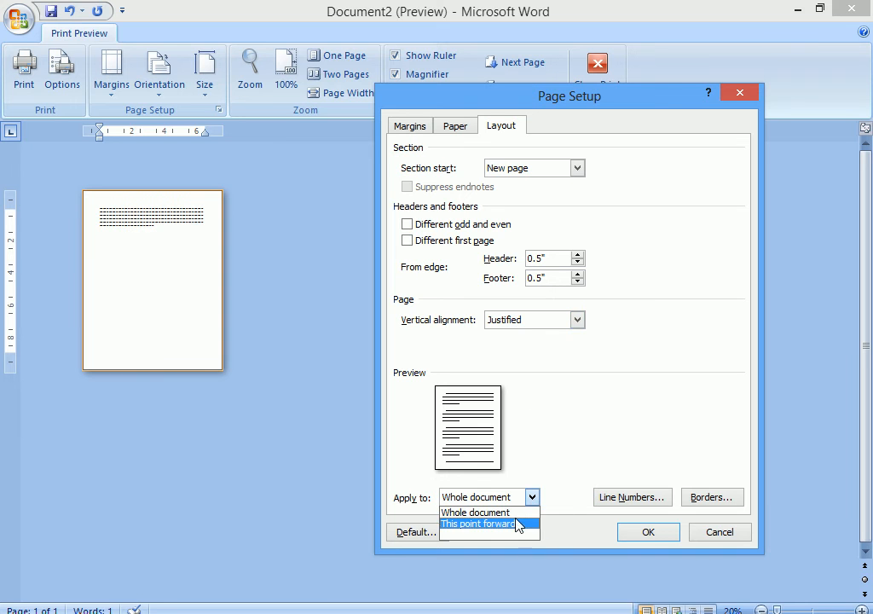
{"action": "left_click", "coordinate": [546, 433]}
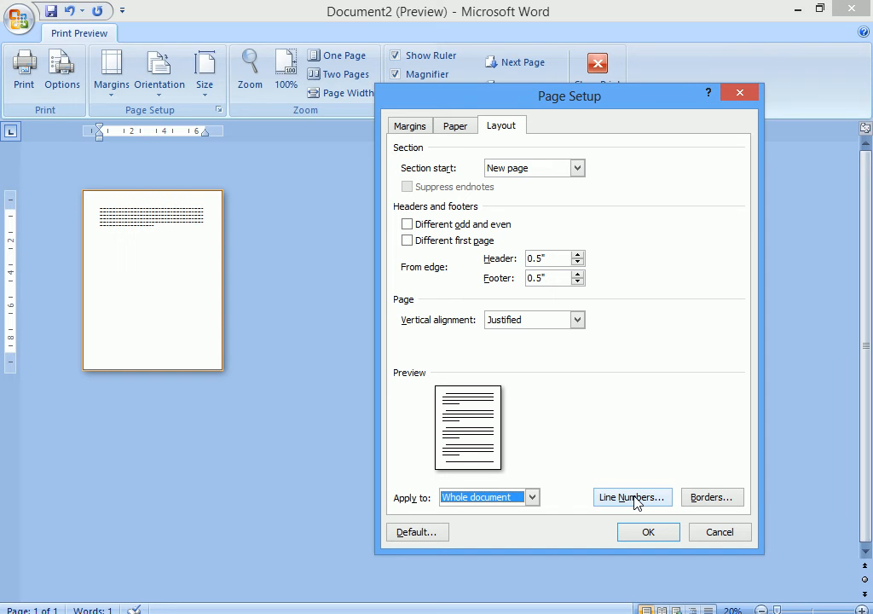
{"action": "key", "text": "Escape"}
{"action": "key", "text": "Escape"}
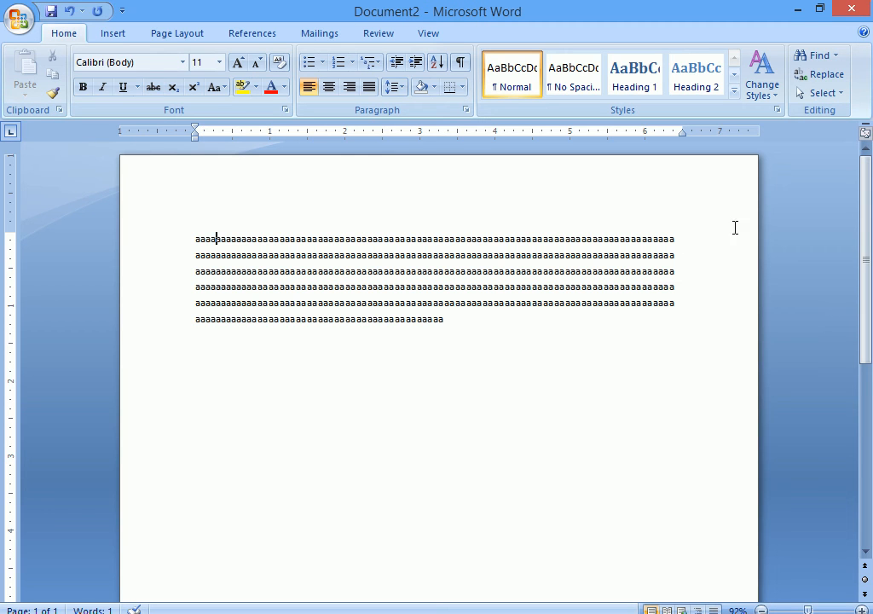
Step: Delete all the repeated "a" text and generate sample paragraphs with =rand(), then view them from the top of the page
{"action": "left_click_drag", "start_coordinate": [431, 321], "coordinate": [78, 238]}
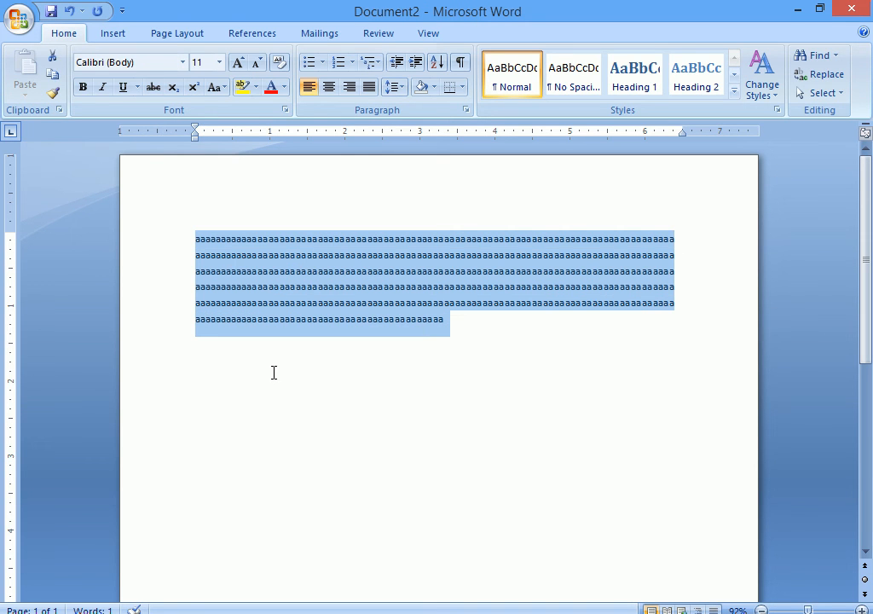
{"action": "key", "text": "Delete"}
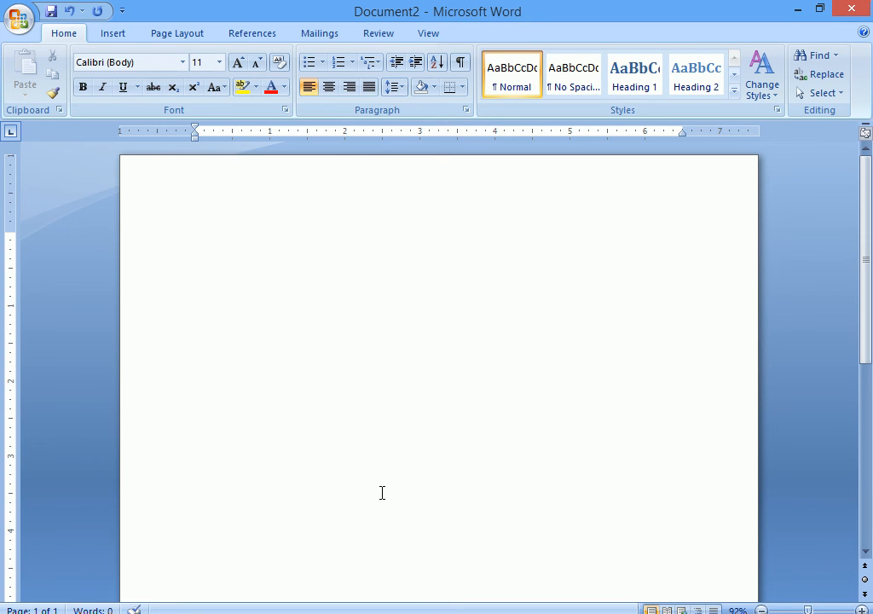
{"action": "type", "text": "=rand()"}
{"action": "key", "text": "Return"}
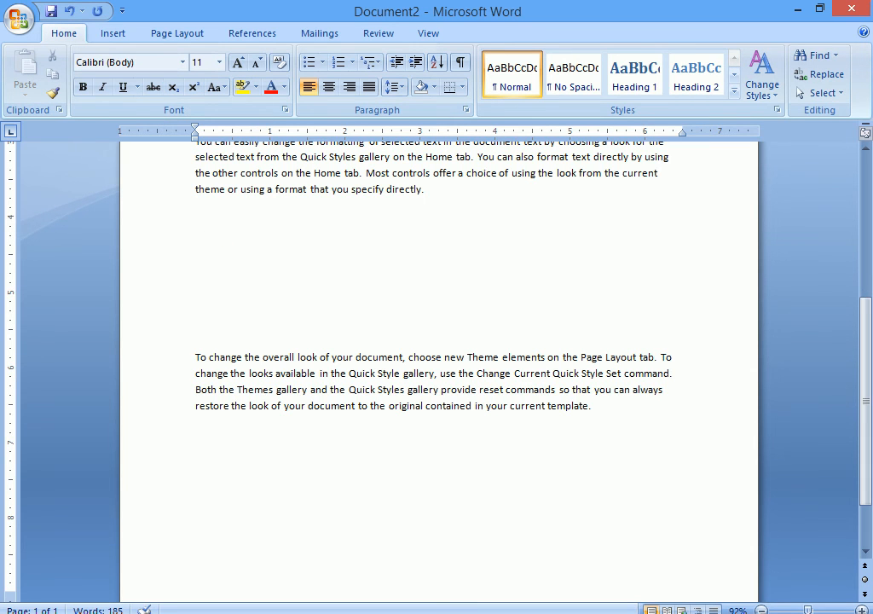
{"action": "scroll", "coordinate": [494, 559], "scroll_direction": "up", "scroll_amount": 7}
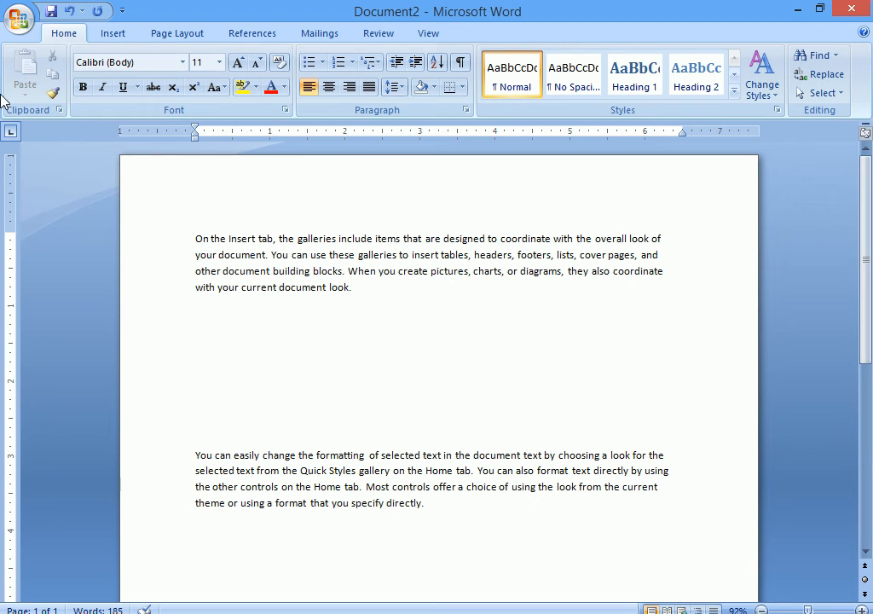
Step: Add line numbering through Page Setup for the whole document, starting at 1, counting by 1 and restarting each page
{"action": "left_click", "coordinate": [175, 36]}
{"action": "left_click", "coordinate": [284, 110]}
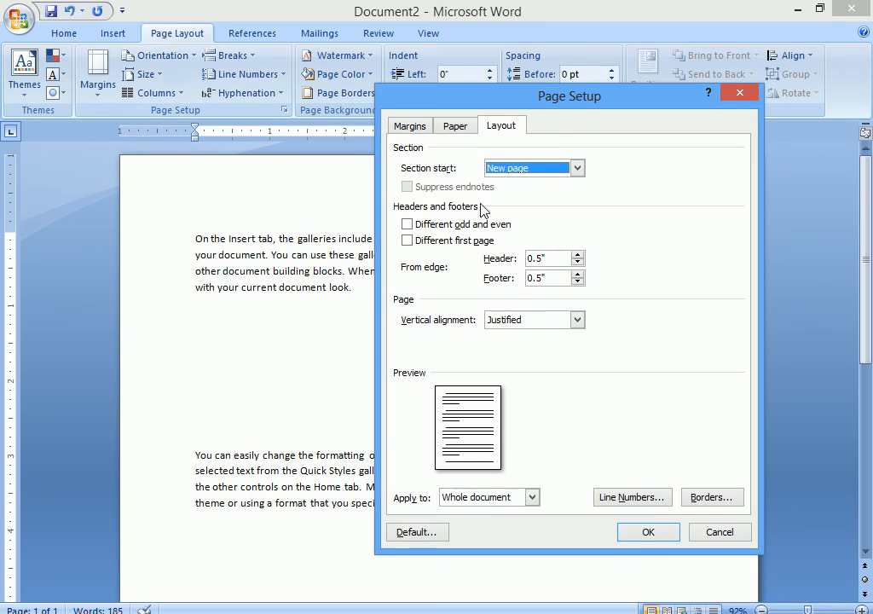
{"action": "left_click", "coordinate": [649, 500]}
{"action": "left_click_drag", "start_coordinate": [461, 211], "coordinate": [553, 179]}
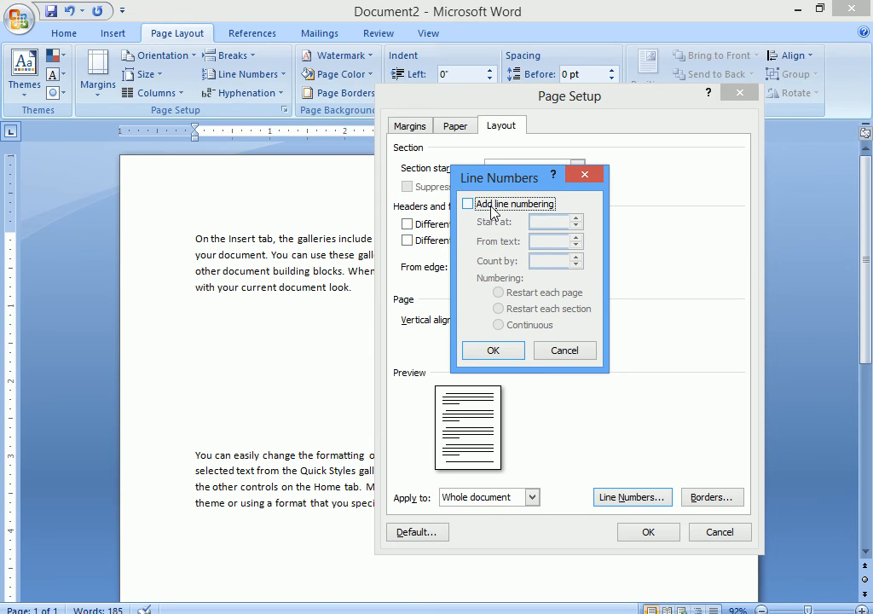
{"action": "left_click", "coordinate": [492, 204]}
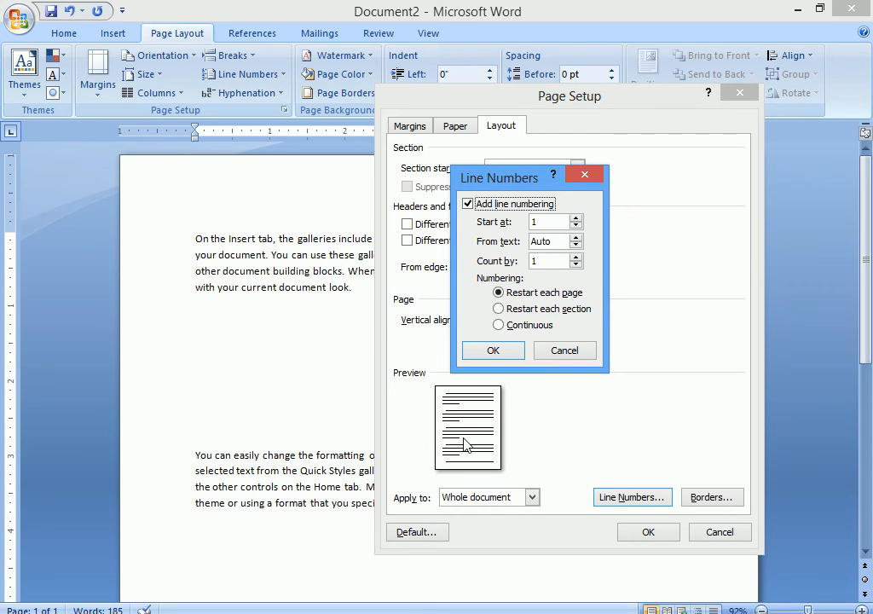
{"action": "left_click", "coordinate": [547, 222]}
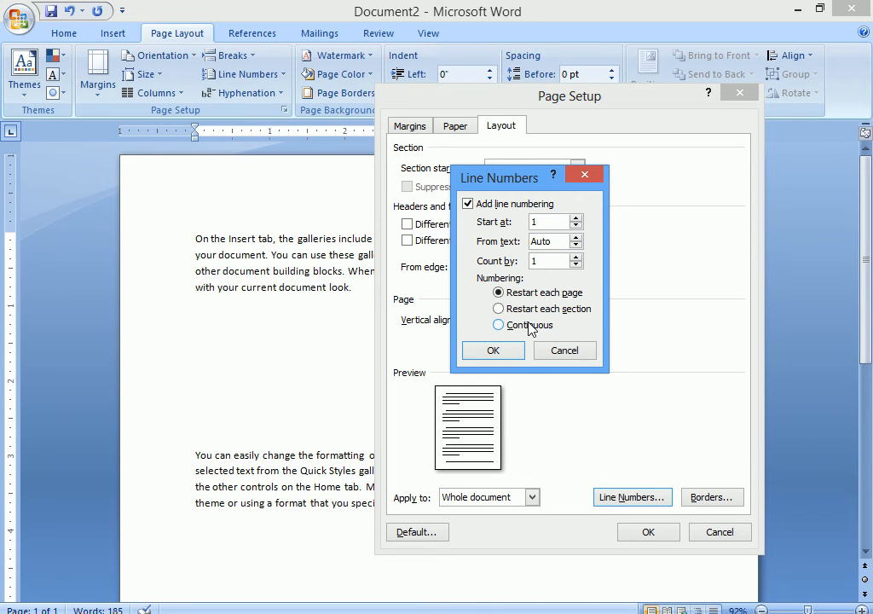
{"action": "left_click_drag", "start_coordinate": [540, 219], "coordinate": [515, 223]}
{"action": "left_click", "coordinate": [494, 352]}
{"action": "left_click", "coordinate": [632, 528]}
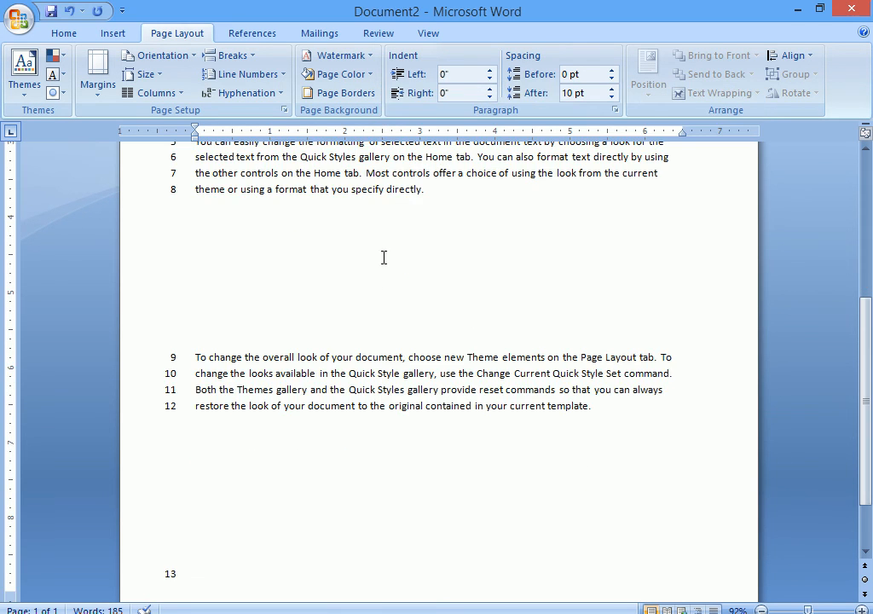
Step: Add two lines of filler text, "fdfydifysdifydsfiysdfisydfisyfisydf" and "fdifysduifysiu", below the last sample paragraph, and view the line numbers from the page top
{"action": "scroll", "coordinate": [381, 287], "scroll_direction": "up", "scroll_amount": 6}
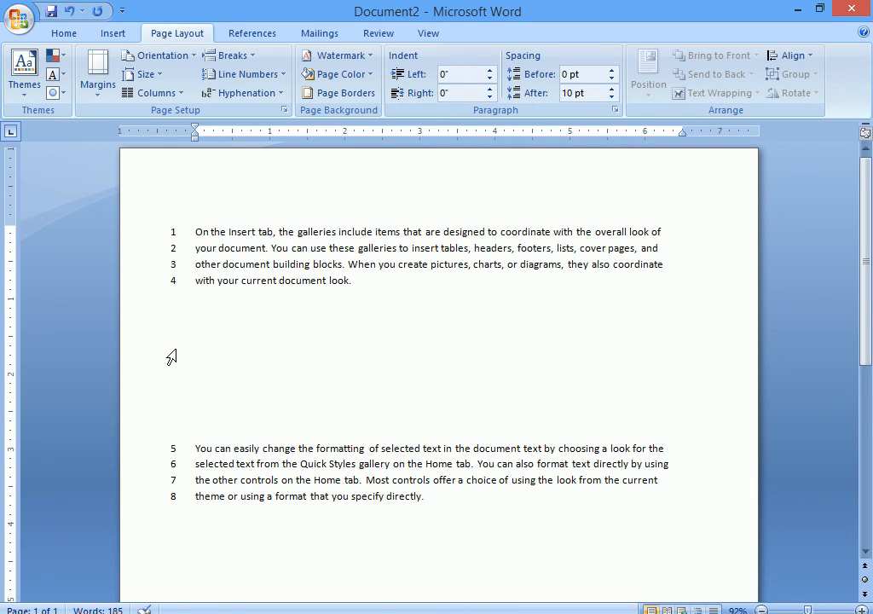
{"action": "scroll", "coordinate": [171, 358], "scroll_direction": "down", "scroll_amount": 5}
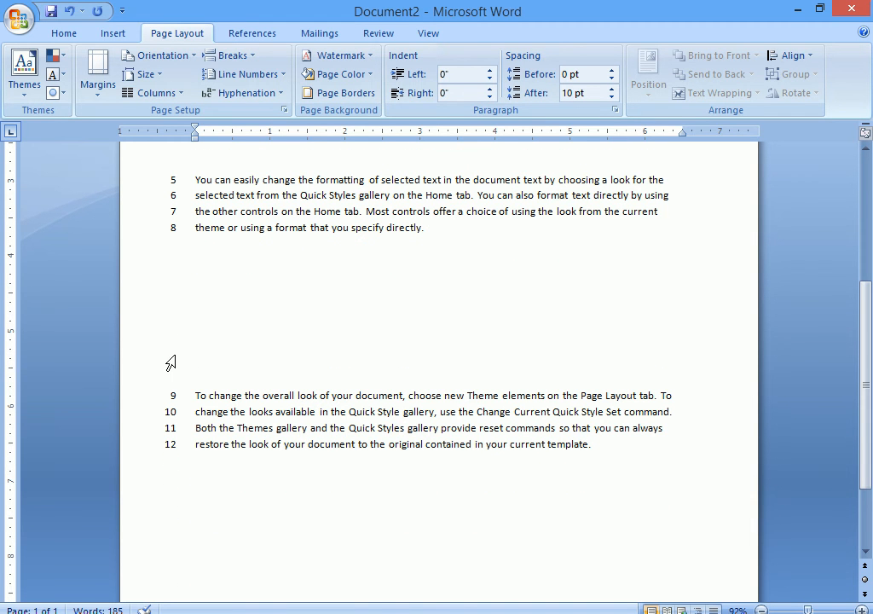
{"action": "left_click", "coordinate": [614, 451]}
{"action": "key", "text": "Return"}
{"action": "key", "text": "Return"}
{"action": "key", "text": "Return"}
{"action": "key", "text": "Return"}
{"action": "key", "text": "Return"}
{"action": "type", "text": "fdf"}
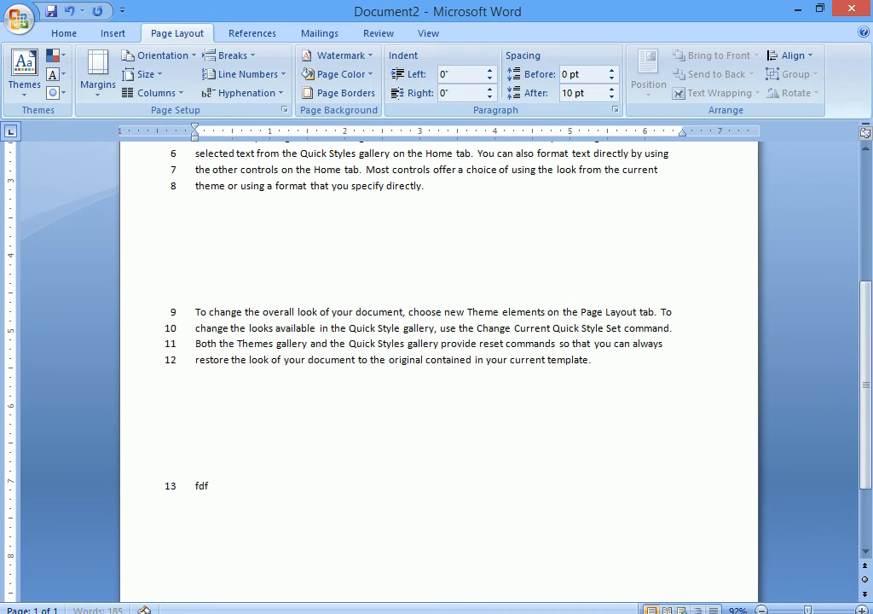
{"action": "type", "text": "ydifysdifysdfisydfisyfisydf"}
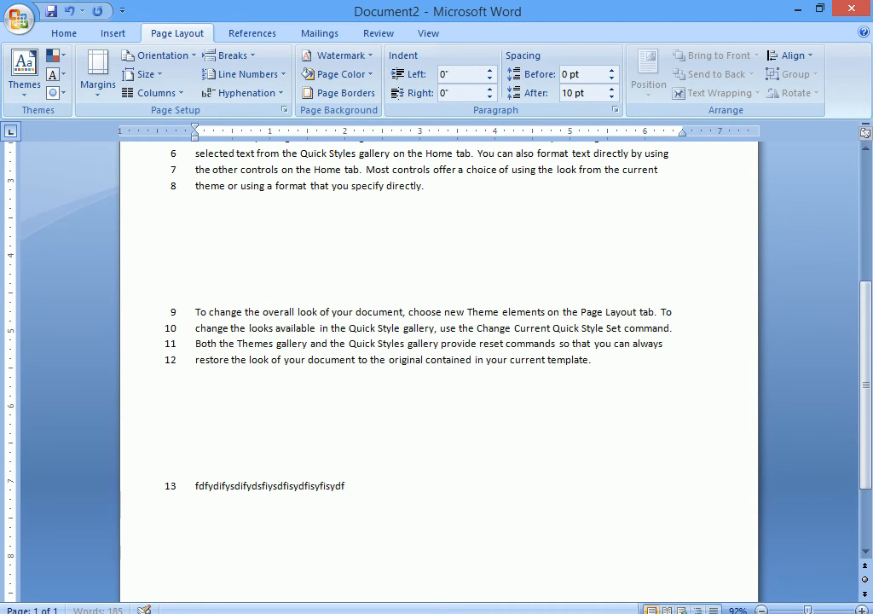
{"action": "key", "text": "Return"}
{"action": "type", "text": "fdifysduifysiu"}
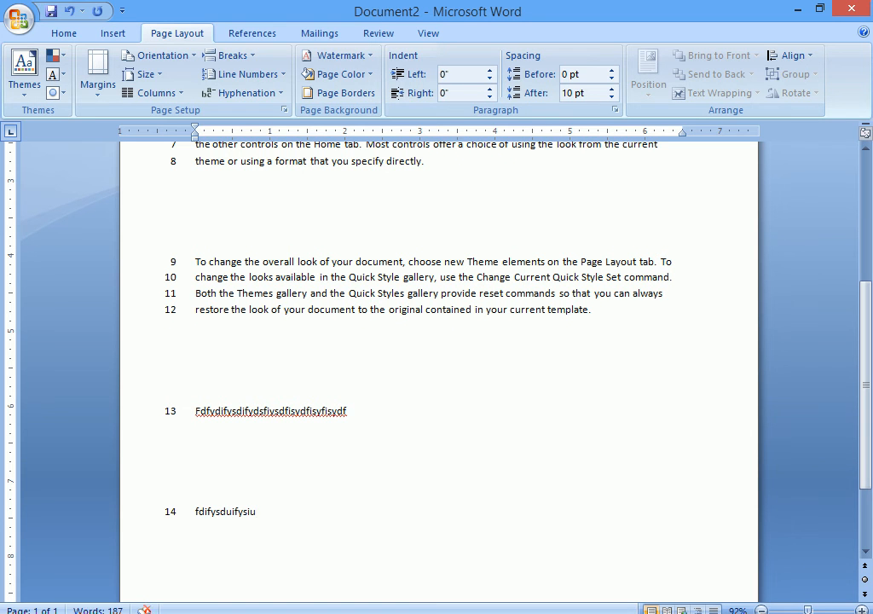
{"action": "scroll", "coordinate": [820, 8], "scroll_direction": "up", "scroll_amount": 6}
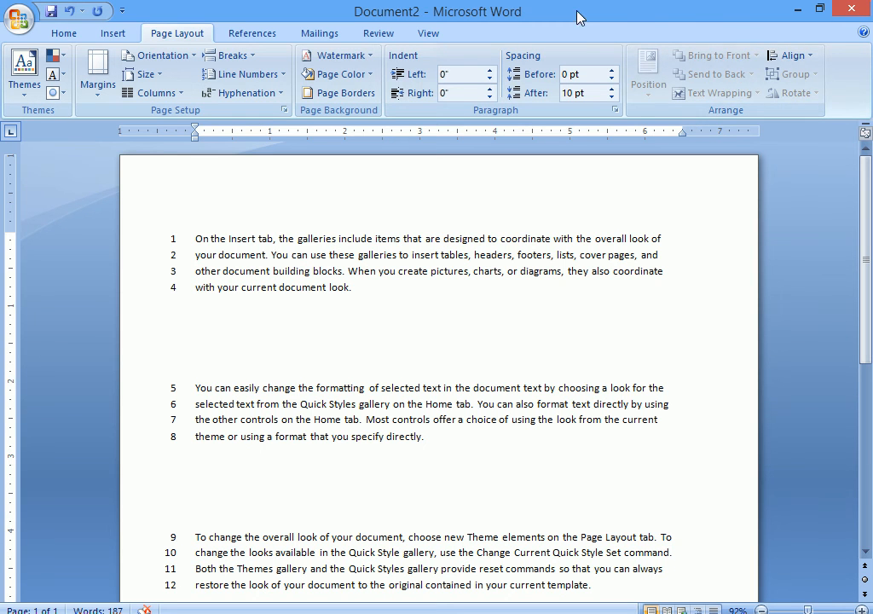
Step: Set the line numbering to start at 3 for the whole document through Page Setup
{"action": "right_click", "coordinate": [683, 168]}
{"action": "left_click", "coordinate": [588, 332]}
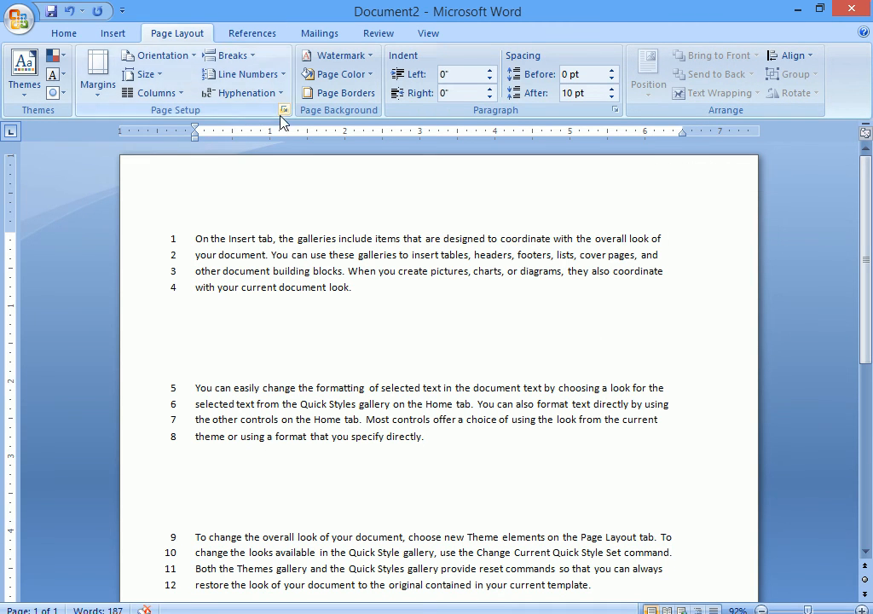
{"action": "left_click", "coordinate": [284, 110]}
{"action": "left_click", "coordinate": [633, 498]}
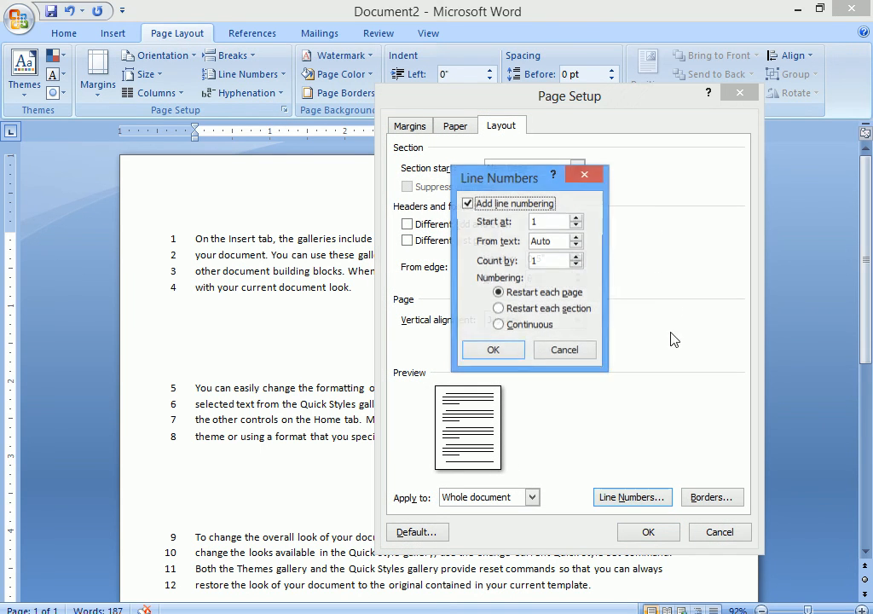
{"action": "left_click", "coordinate": [576, 217]}
{"action": "left_click", "coordinate": [575, 218]}
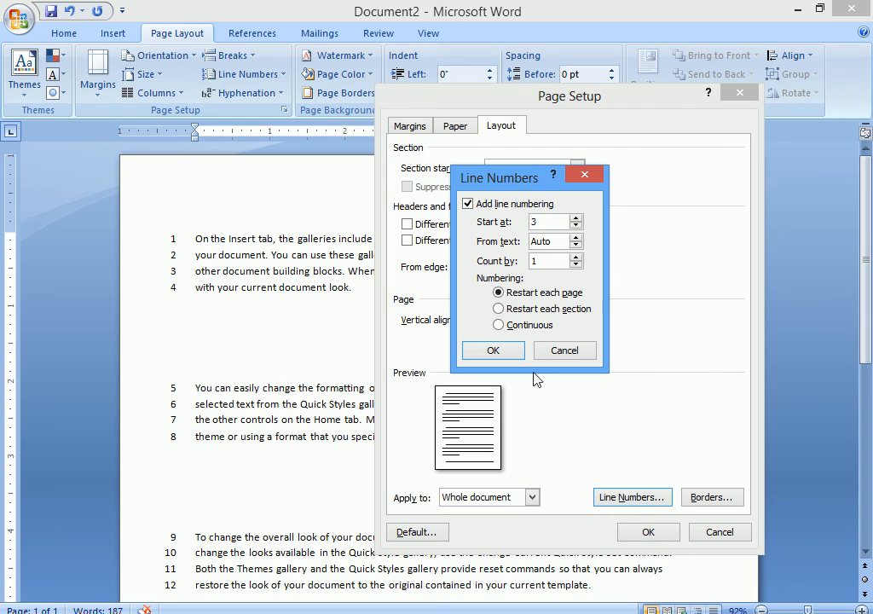
{"action": "left_click", "coordinate": [501, 352]}
{"action": "left_click", "coordinate": [637, 534]}
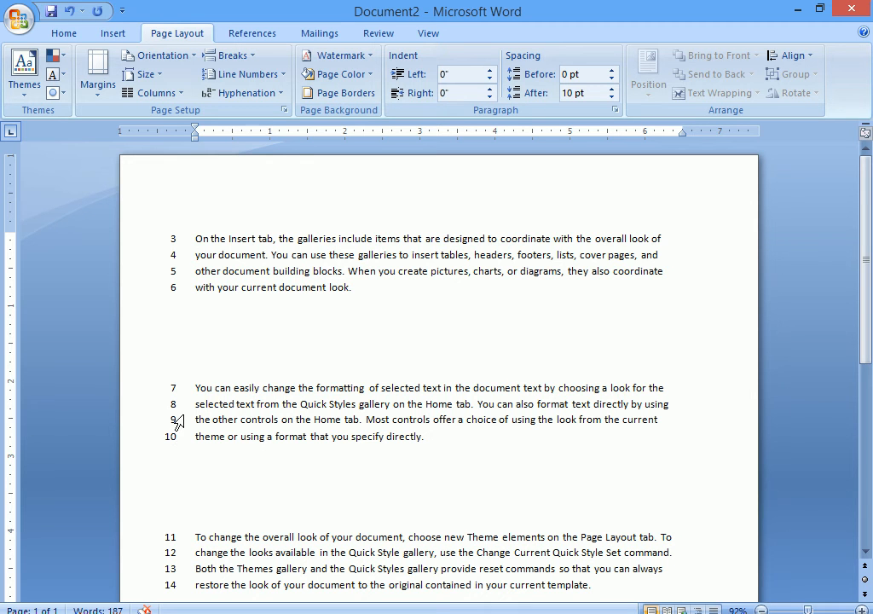
Step: Set the line numbers' distance from text to 0.5" for the whole document through Page Setup
{"action": "left_click", "coordinate": [285, 120]}
{"action": "left_click", "coordinate": [640, 499]}
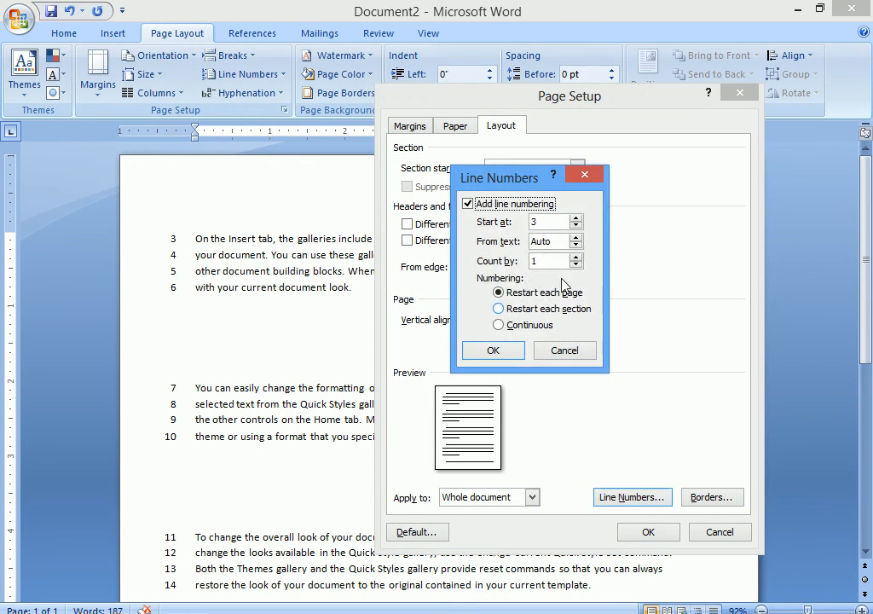
{"action": "left_click_drag", "start_coordinate": [518, 185], "coordinate": [566, 177]}
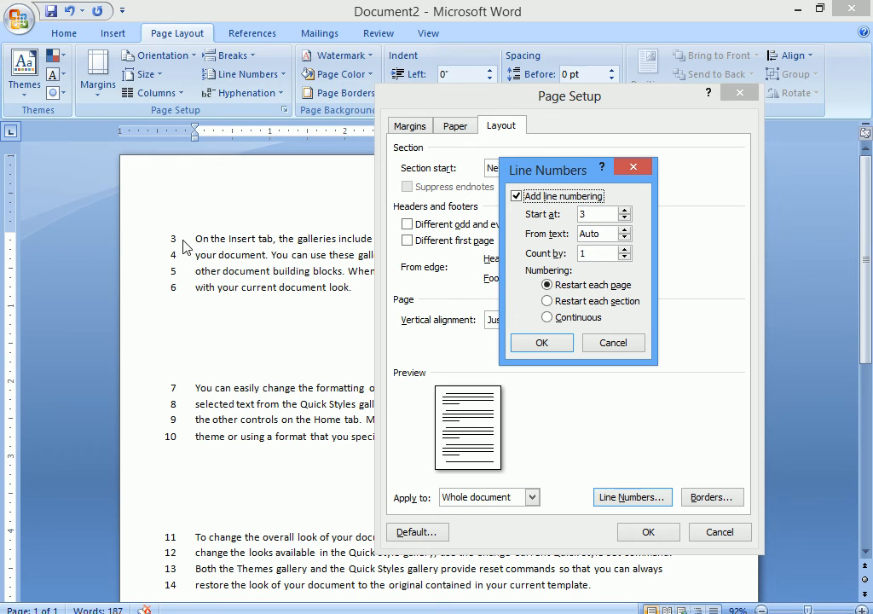
{"action": "left_click", "coordinate": [624, 230]}
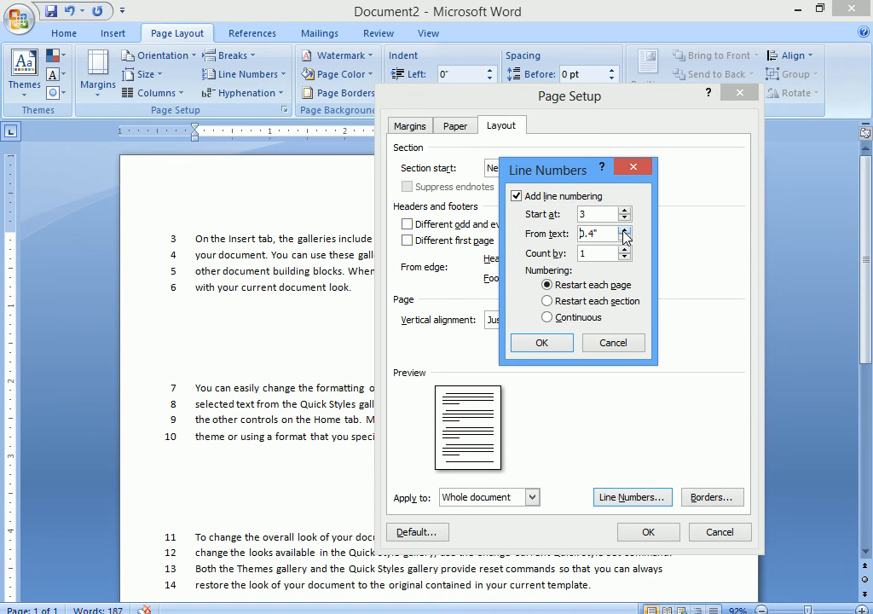
{"action": "left_click", "coordinate": [566, 346]}
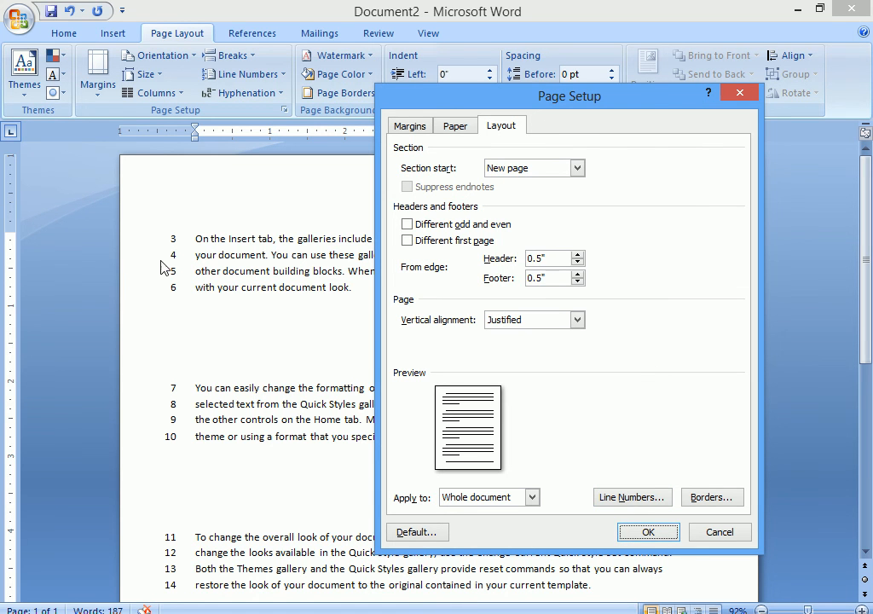
{"action": "left_click", "coordinate": [645, 533]}
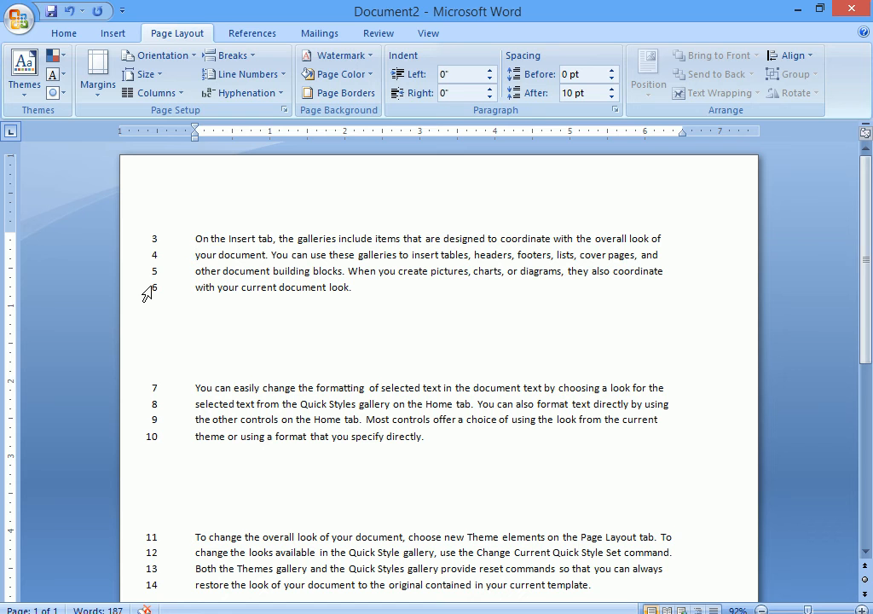
Step: Set the line numbers' distance from text back to Auto for the whole document
{"action": "left_click", "coordinate": [284, 110]}
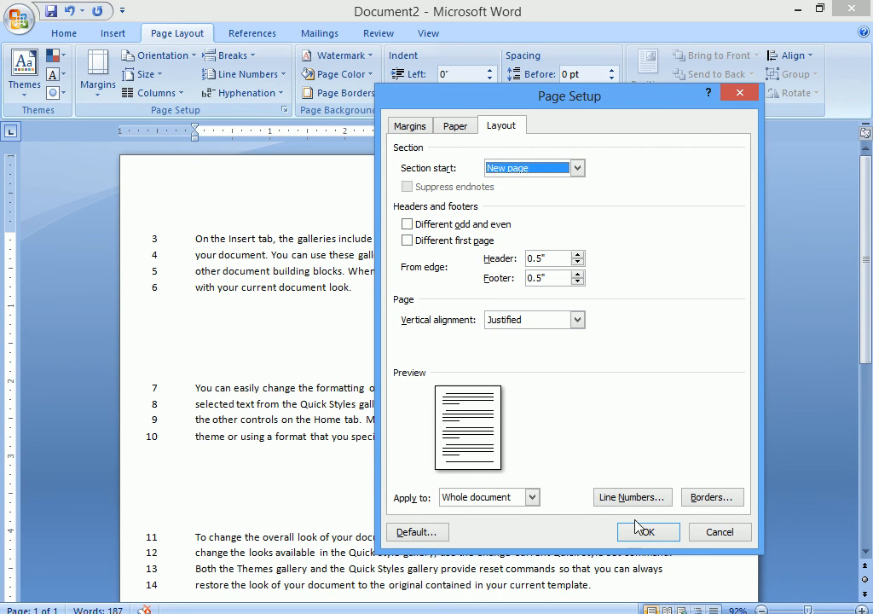
{"action": "left_click", "coordinate": [631, 497]}
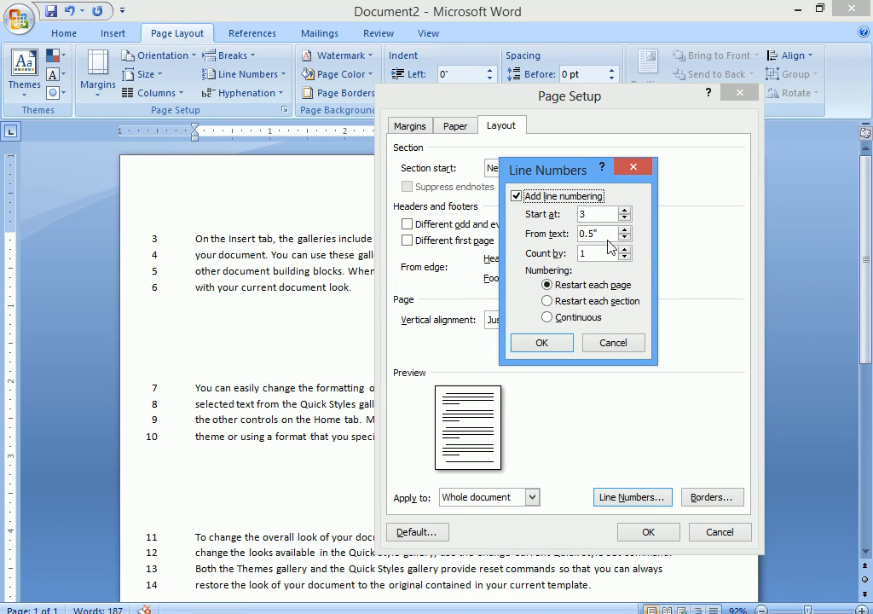
{"action": "left_click_drag", "start_coordinate": [612, 235], "coordinate": [571, 234]}
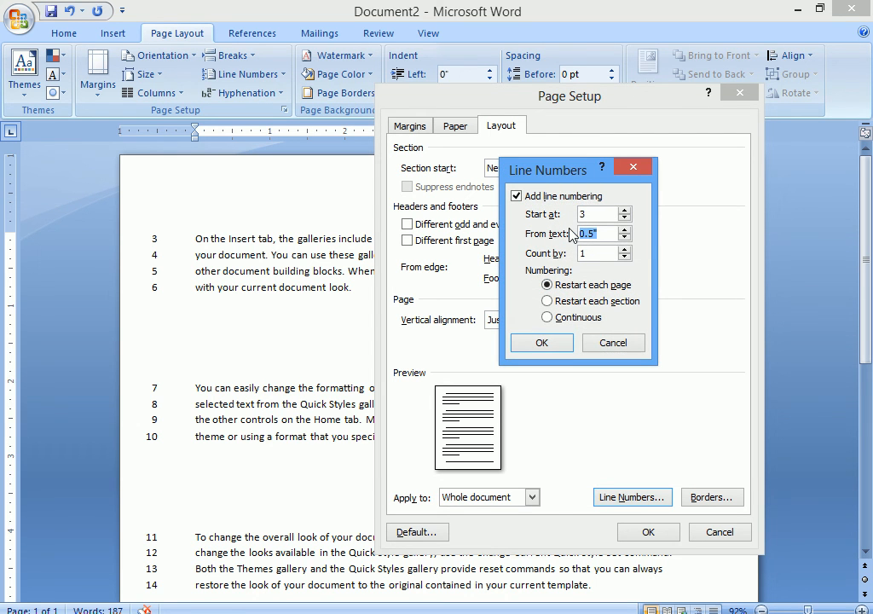
{"action": "type", "text": "auto"}
{"action": "key", "text": "Return"}
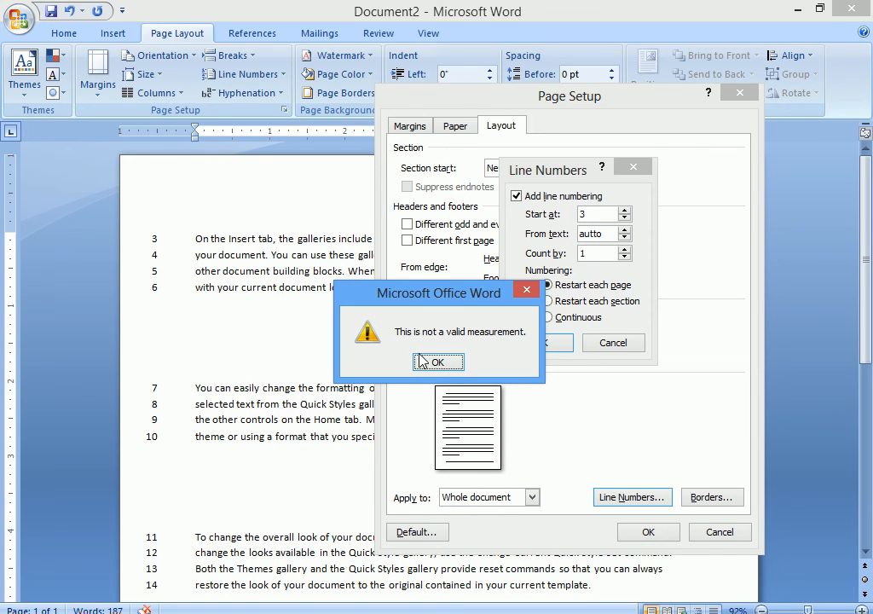
{"action": "left_click", "coordinate": [433, 367]}
{"action": "left_click", "coordinate": [611, 235]}
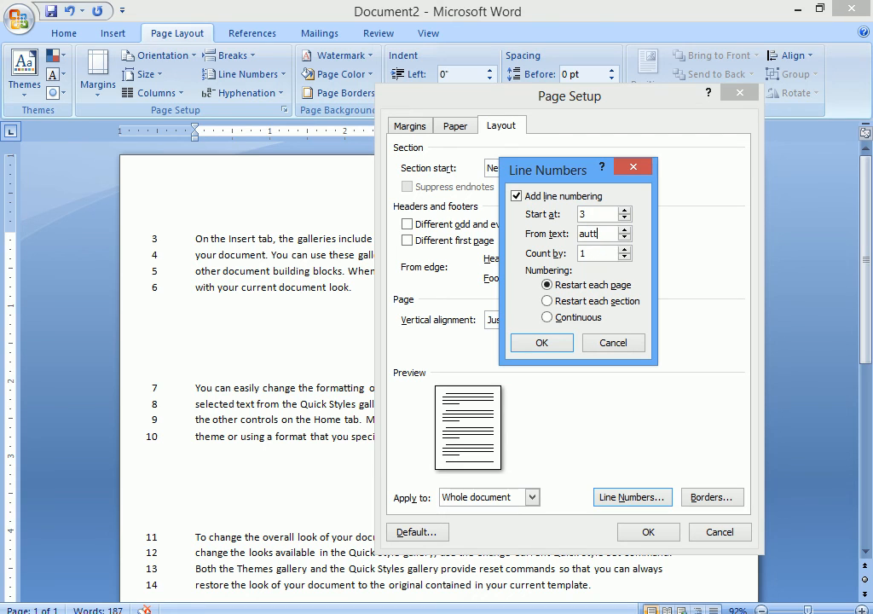
{"action": "key", "text": "BackSpace"}
{"action": "type", "text": "to"}
{"action": "left_click", "coordinate": [565, 345]}
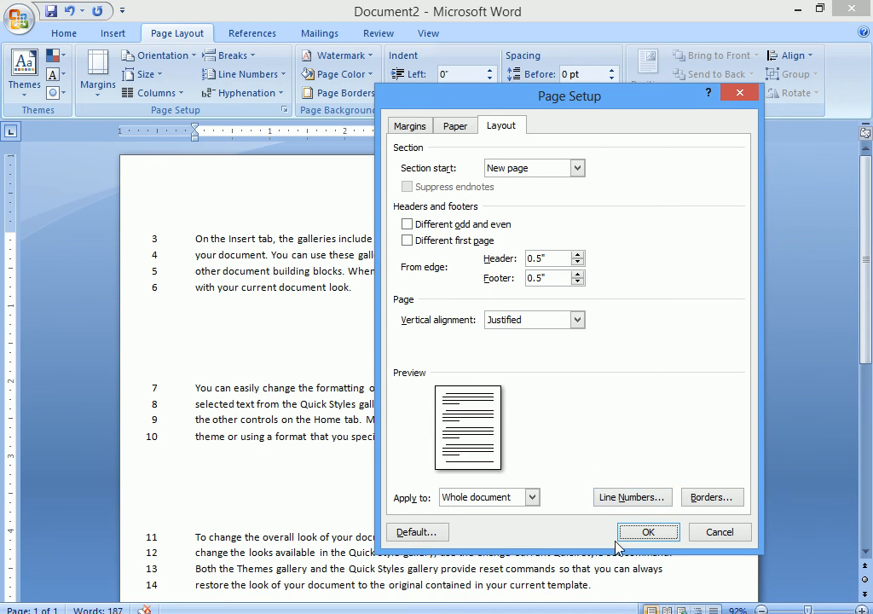
{"action": "left_click", "coordinate": [646, 531]}
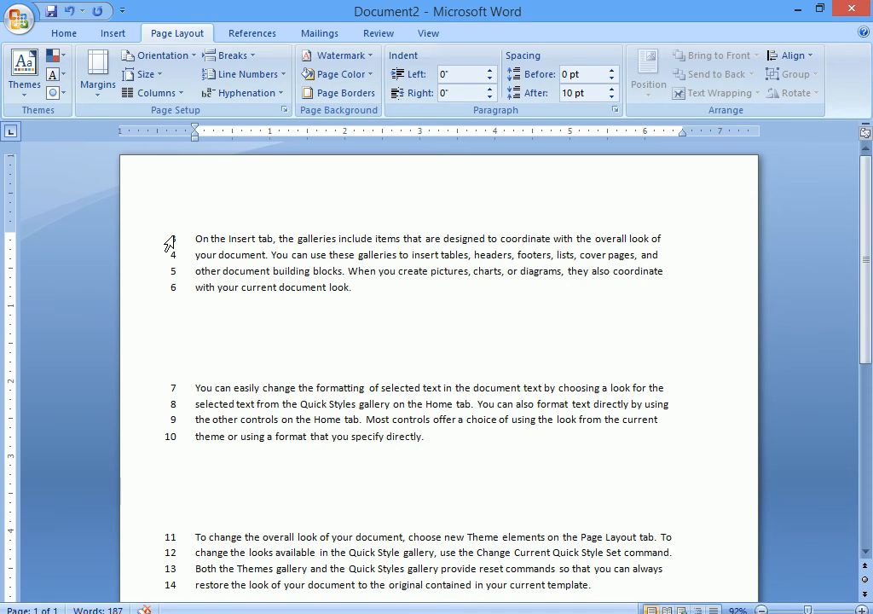
Step: Set the line numbering to start at 1 and count by 2 for the whole document, and review the numbered lines
{"action": "left_click", "coordinate": [286, 111]}
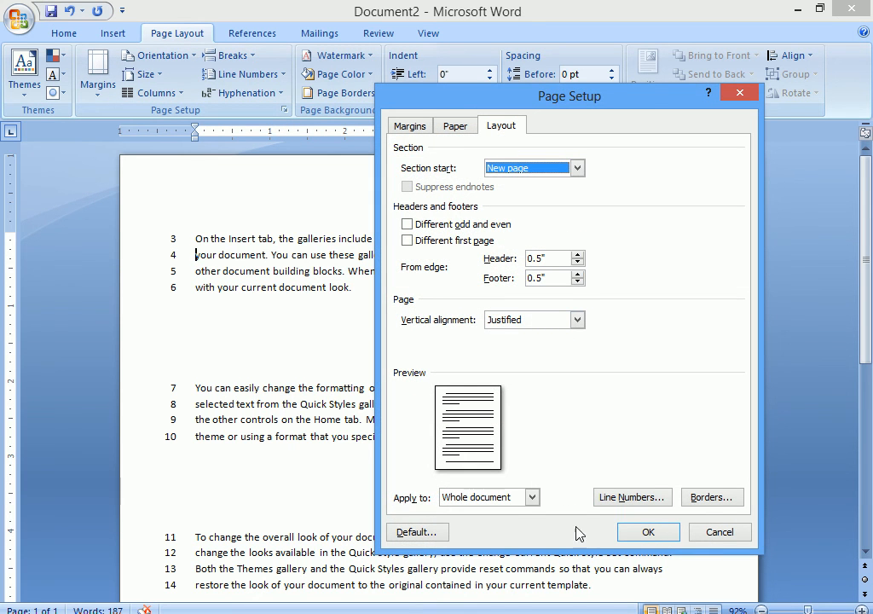
{"action": "left_click", "coordinate": [629, 498]}
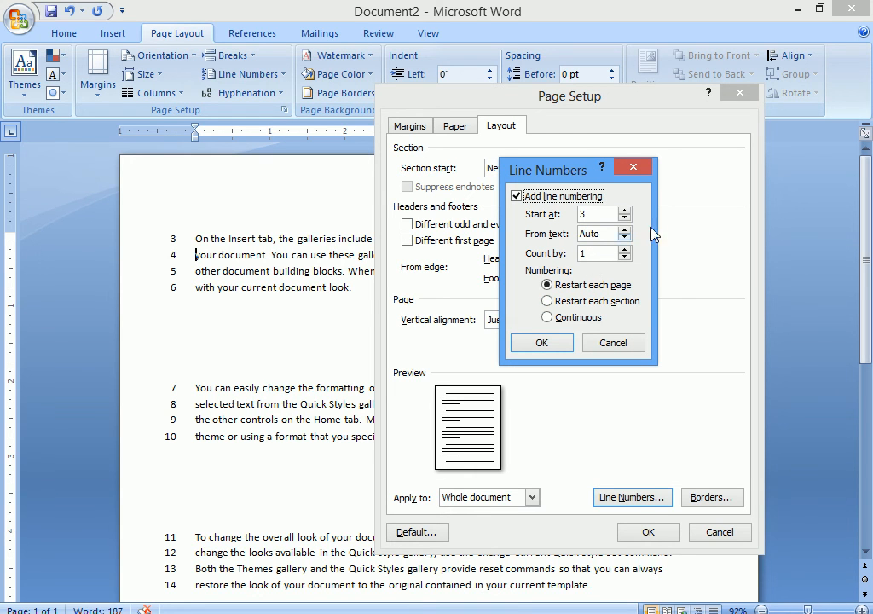
{"action": "left_click", "coordinate": [625, 219]}
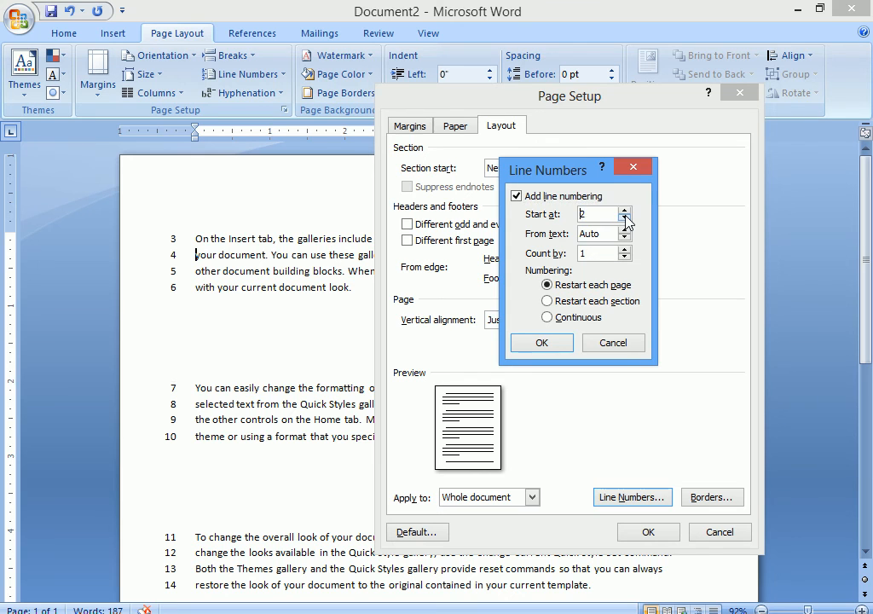
{"action": "left_click", "coordinate": [599, 255]}
{"action": "left_click", "coordinate": [624, 249]}
{"action": "left_click", "coordinate": [565, 345]}
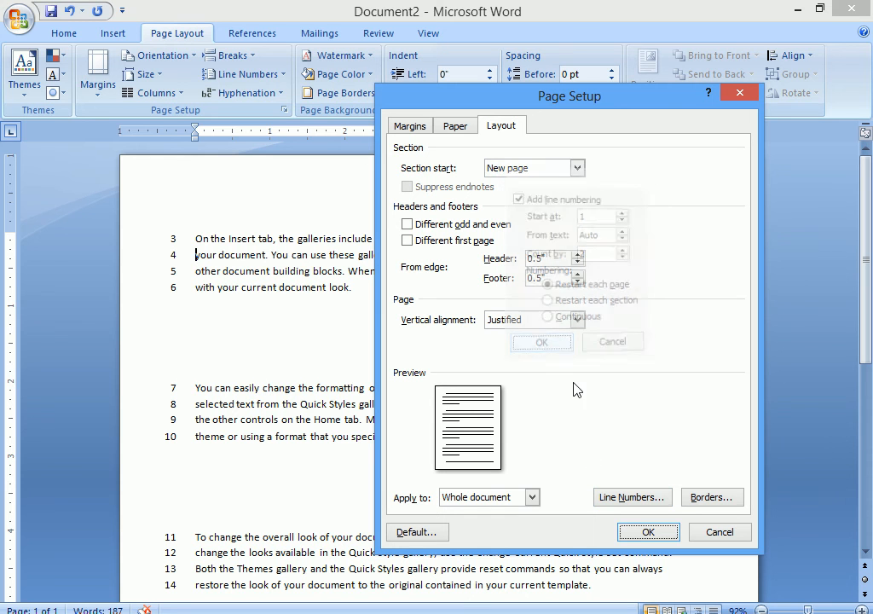
{"action": "left_click", "coordinate": [626, 532]}
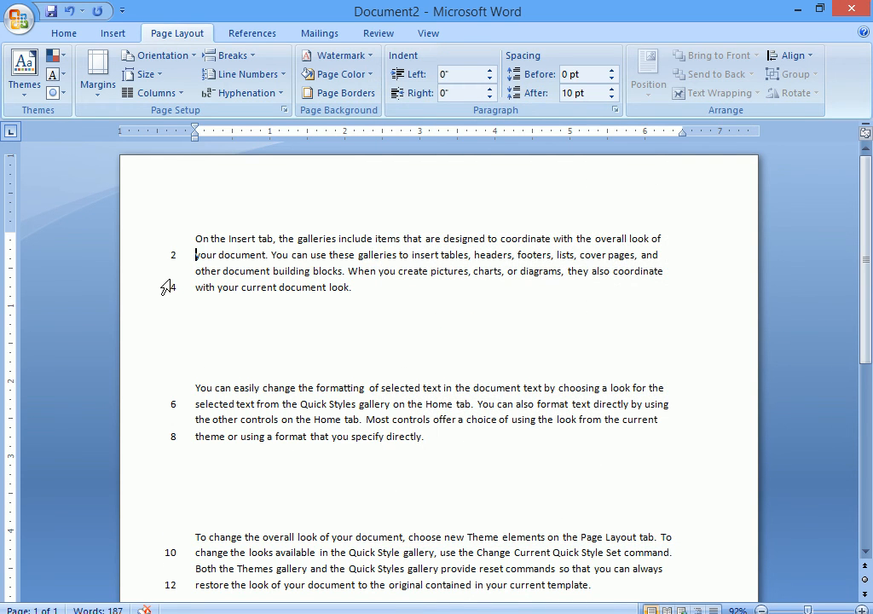
{"action": "scroll", "coordinate": [165, 445], "scroll_direction": "down", "scroll_amount": 5}
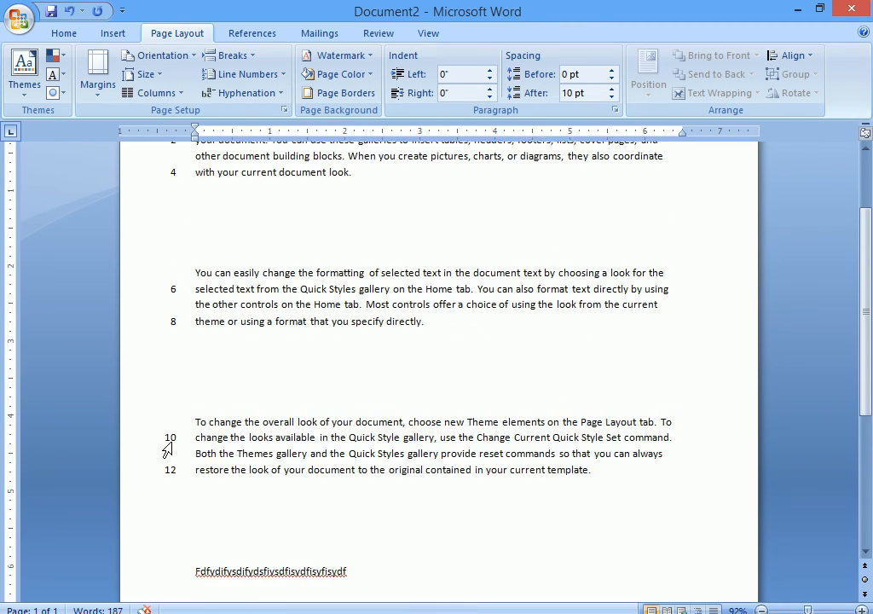
{"action": "scroll", "coordinate": [165, 452], "scroll_direction": "up", "scroll_amount": 5}
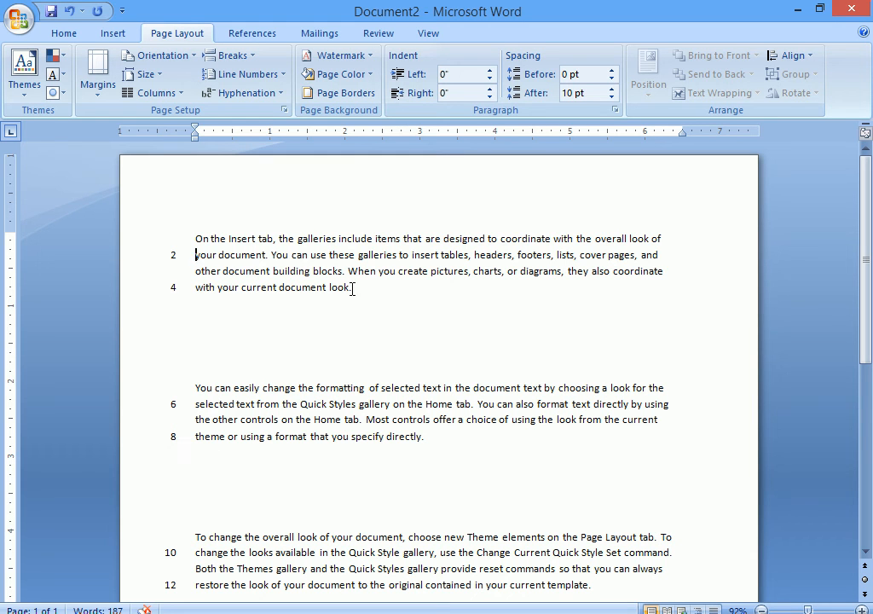
{"action": "left_click", "coordinate": [285, 110]}
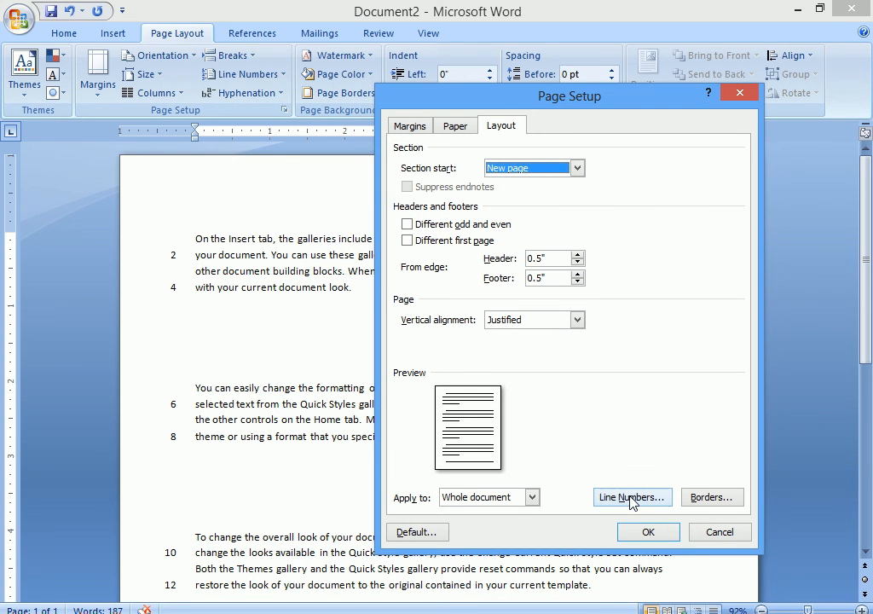
{"action": "left_click", "coordinate": [631, 498]}
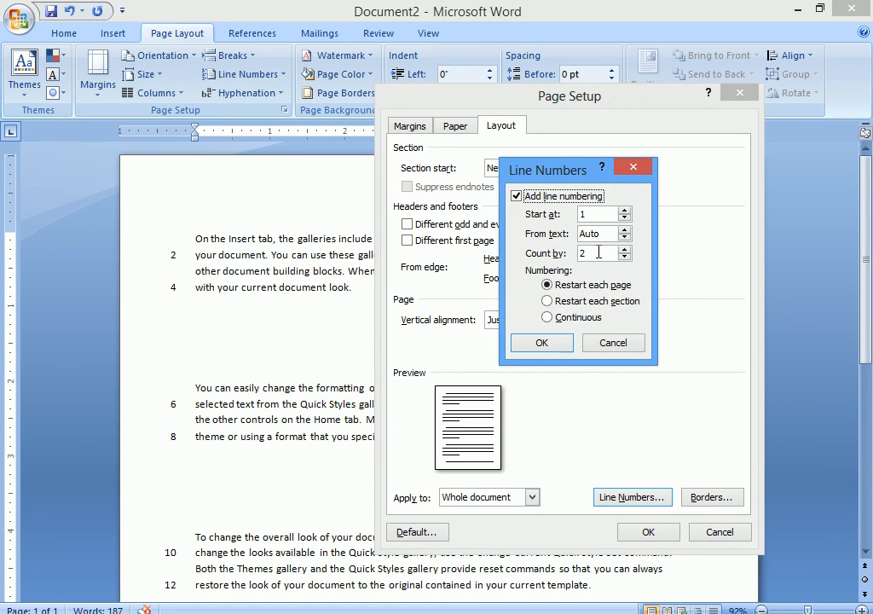
{"action": "double_click", "coordinate": [599, 253]}
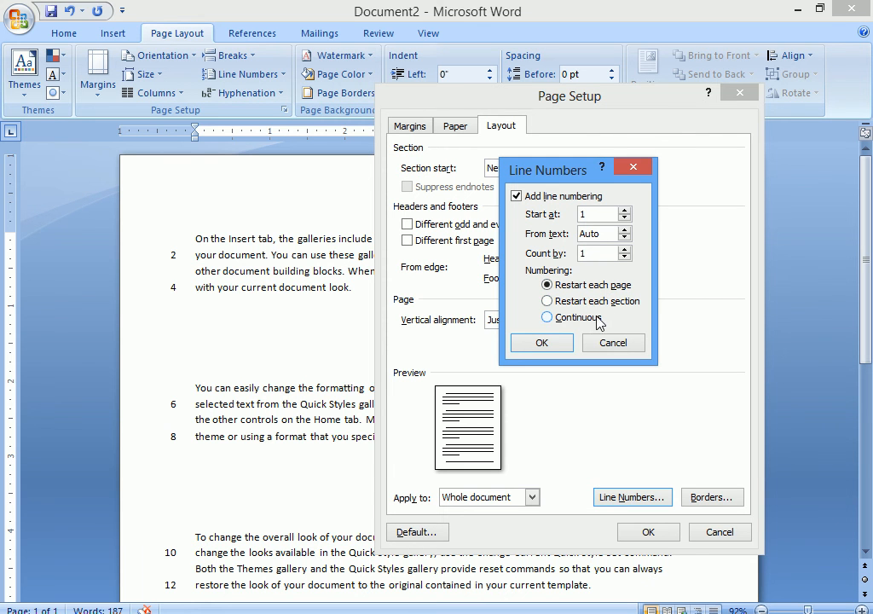
{"action": "left_click", "coordinate": [613, 344]}
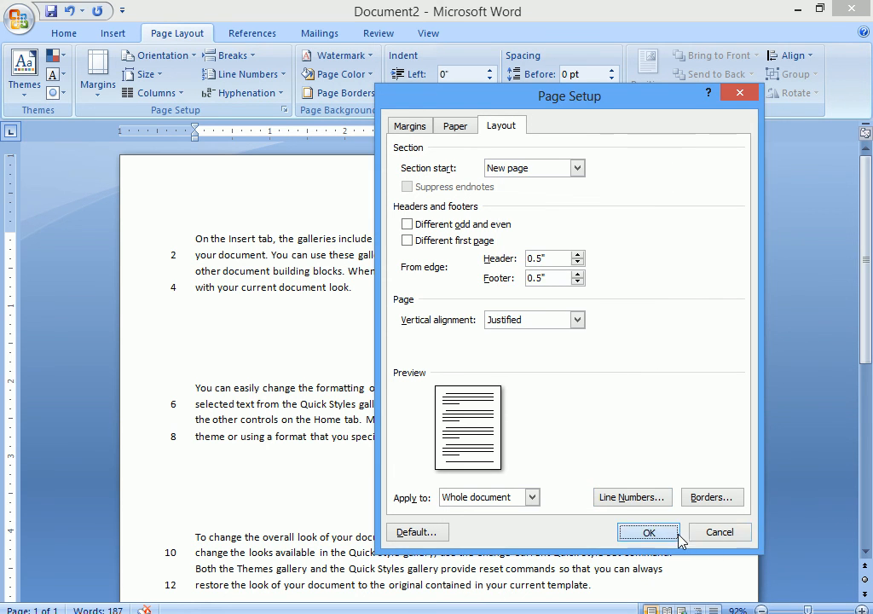
{"action": "left_click", "coordinate": [673, 535]}
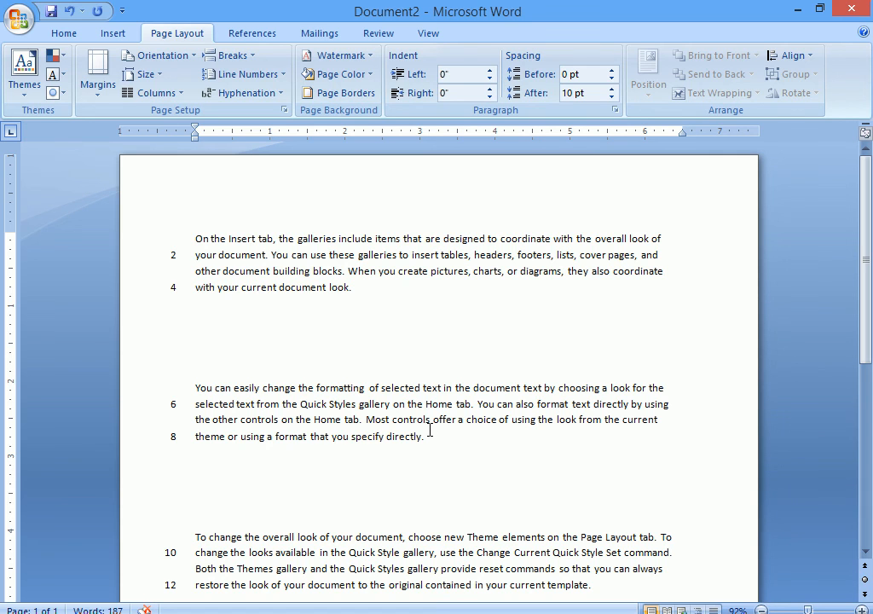
Step: Create a new blank document and generate sample paragraphs in it with =rand()
{"action": "key", "text": "ctrl+n"}
{"action": "type", "text": "=rand()"}
{"action": "key", "text": "Return"}
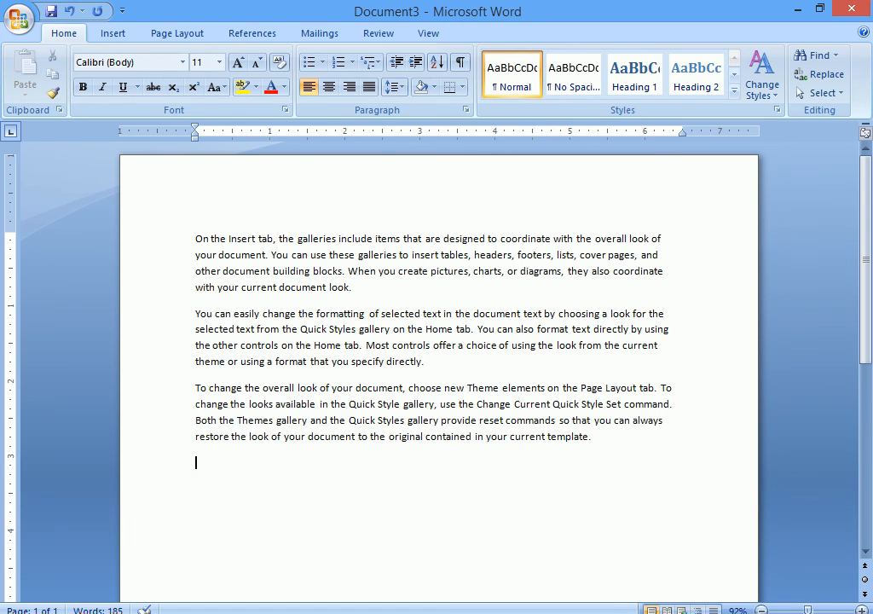
Step: Add line numbering to the whole document through Page Setup, starting at 1 and restarting on each page
{"action": "left_click", "coordinate": [191, 39]}
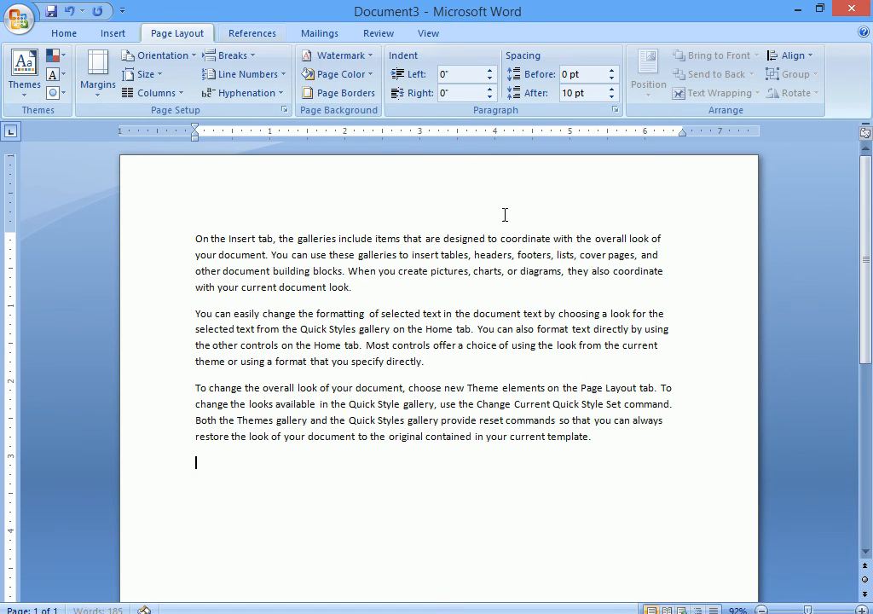
{"action": "left_click", "coordinate": [285, 111]}
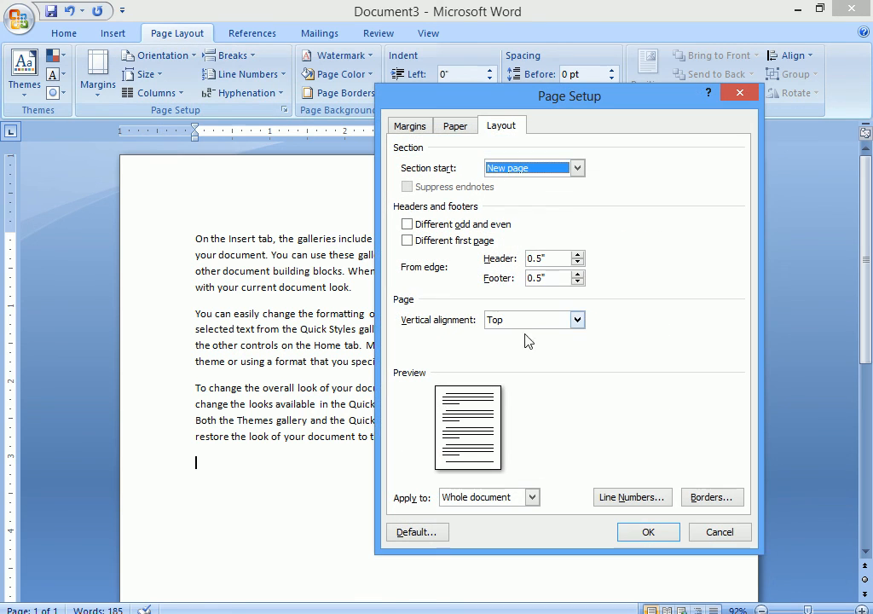
{"action": "left_click", "coordinate": [608, 499]}
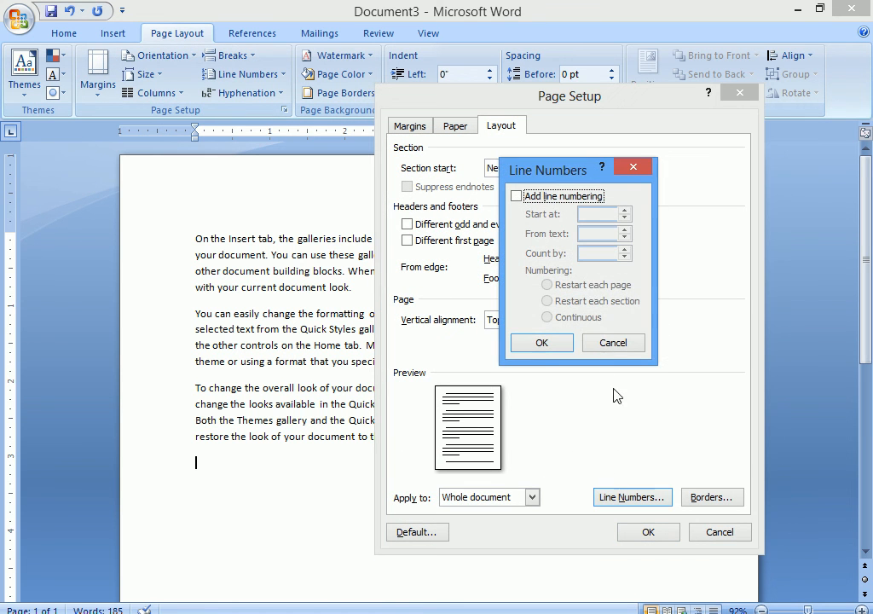
{"action": "left_click", "coordinate": [546, 204]}
{"action": "left_click", "coordinate": [565, 346]}
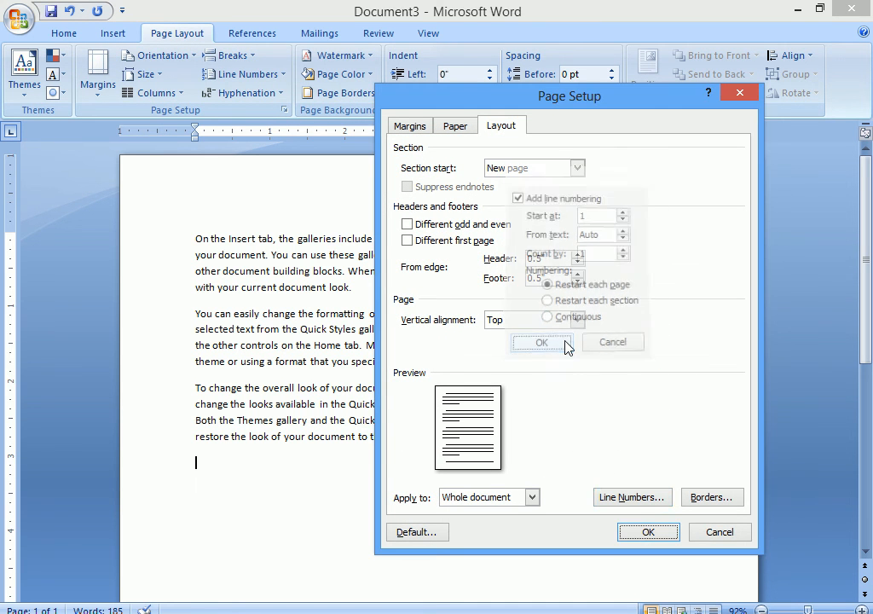
{"action": "left_click", "coordinate": [646, 531]}
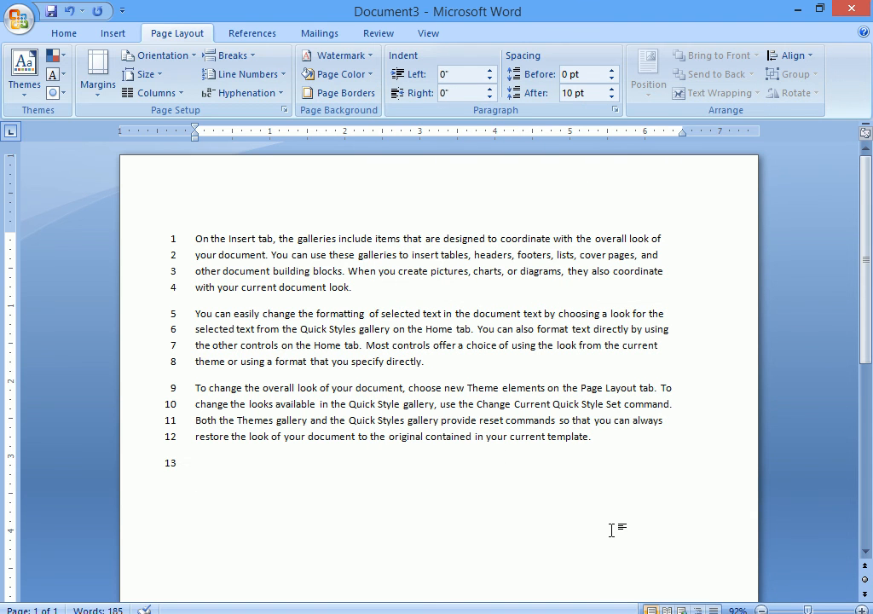
Step: Add 14 blank numbered lines below the sample paragraphs, extending the page down to line 27
{"action": "key", "text": "Return"}
{"action": "key", "text": "Return"}
{"action": "key", "text": "Return"}
{"action": "key", "text": "Return"}
{"action": "key", "text": "Return"}
{"action": "key", "text": "Return"}
{"action": "key", "text": "Return"}
{"action": "key", "text": "Return"}
{"action": "key", "text": "Return"}
{"action": "key", "text": "Return"}
{"action": "key", "text": "Return"}
{"action": "key", "text": "Return"}
{"action": "key", "text": "Return"}
{"action": "key", "text": "Return"}
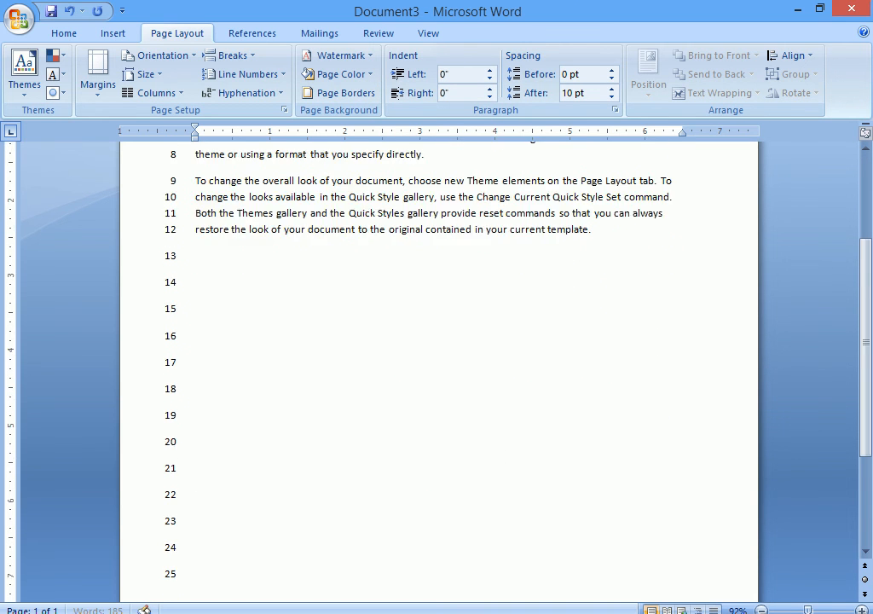
Step: Enter the filler lines "hjkhjkvhckhvjxkcvhxkvjhcxkhvkxvhkxjvh" and "bhjbvj", followed by blank lines that run onto the second page
{"action": "type", "text": "hjkhjkvhc"}
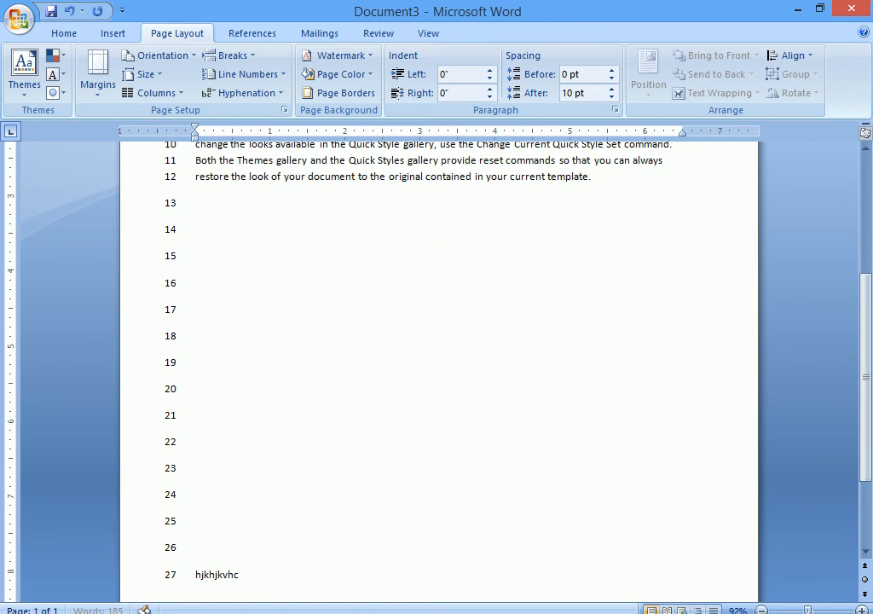
{"action": "type", "text": "khvjxkcvhxkvjhcxkhvkxvhkxjvh"}
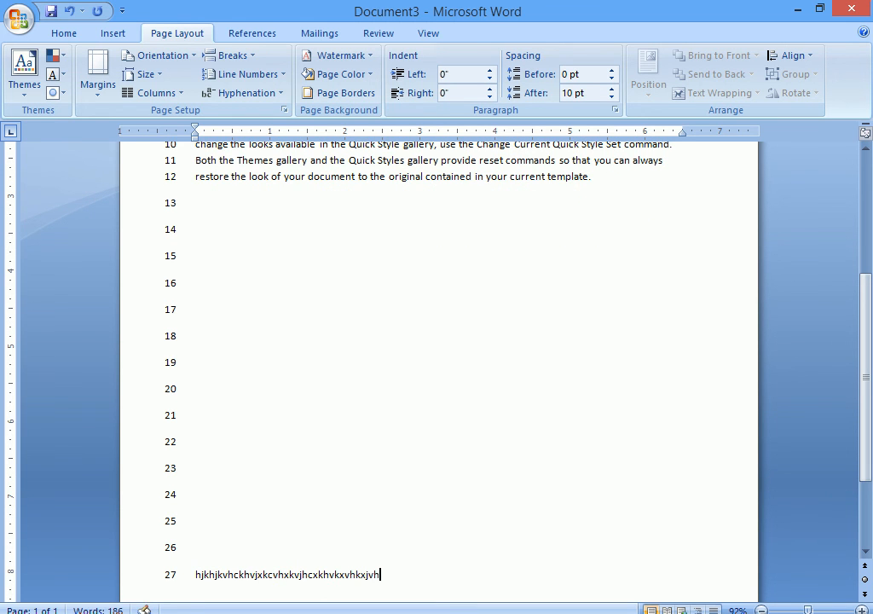
{"action": "key", "text": "Return"}
{"action": "type", "text": "bhjbvj"}
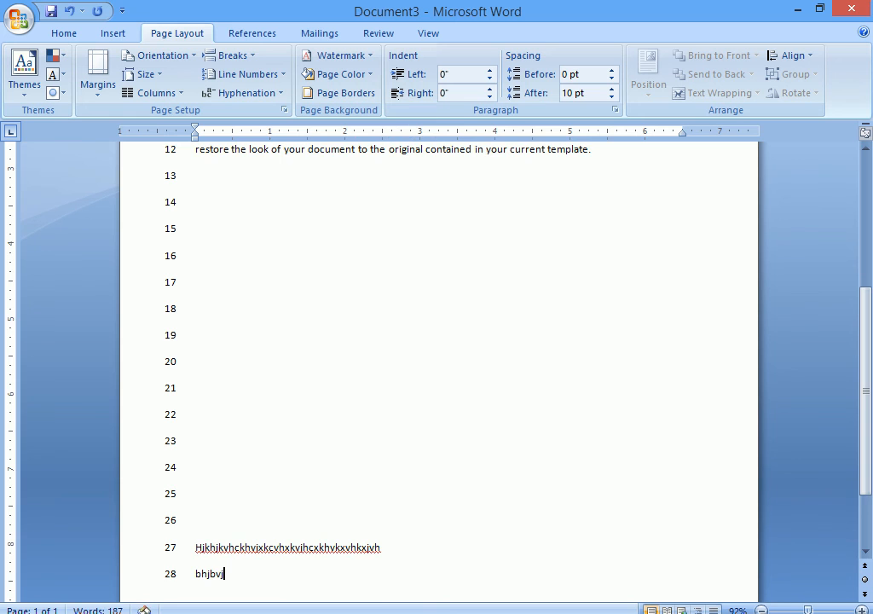
{"action": "key", "text": "Return"}
{"action": "key", "text": "Return"}
{"action": "key", "text": "Return"}
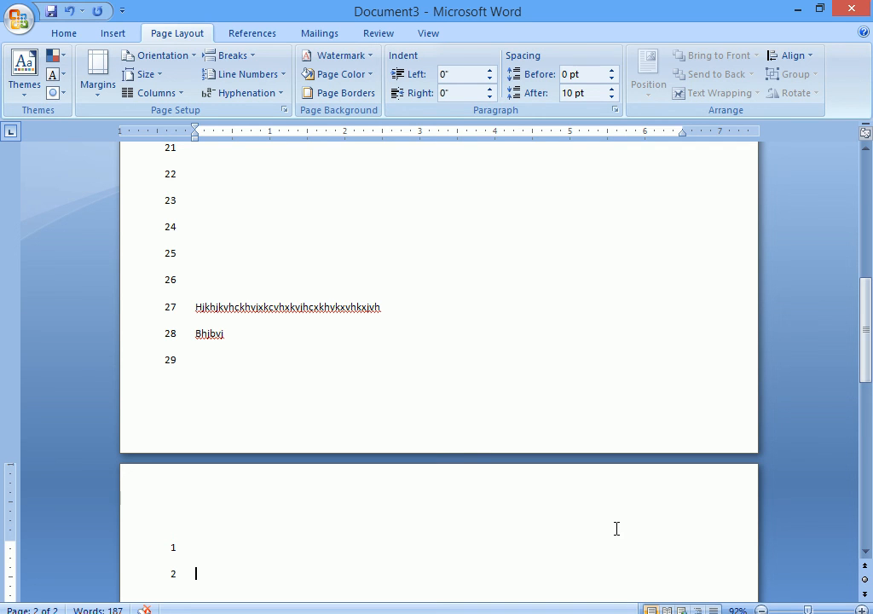
Step: Delete the trailing blank lines after the "Bhjbvj" line so the document ends on the first page
{"action": "key", "text": "BackSpace"}
{"action": "key", "text": "BackSpace"}
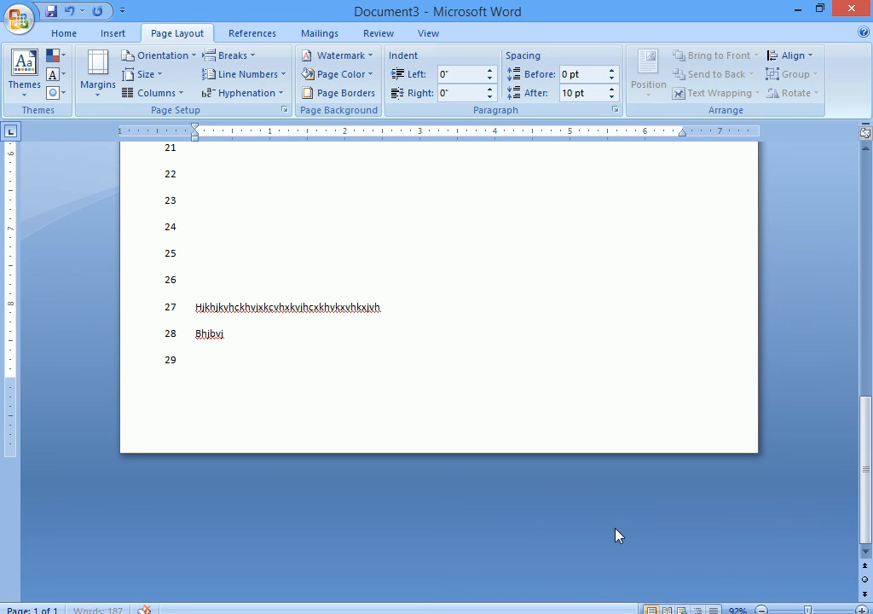
{"action": "key", "text": "BackSpace"}
Step: Change the whole document's line numbering to Continuous through Page Setup
{"action": "left_click", "coordinate": [285, 110]}
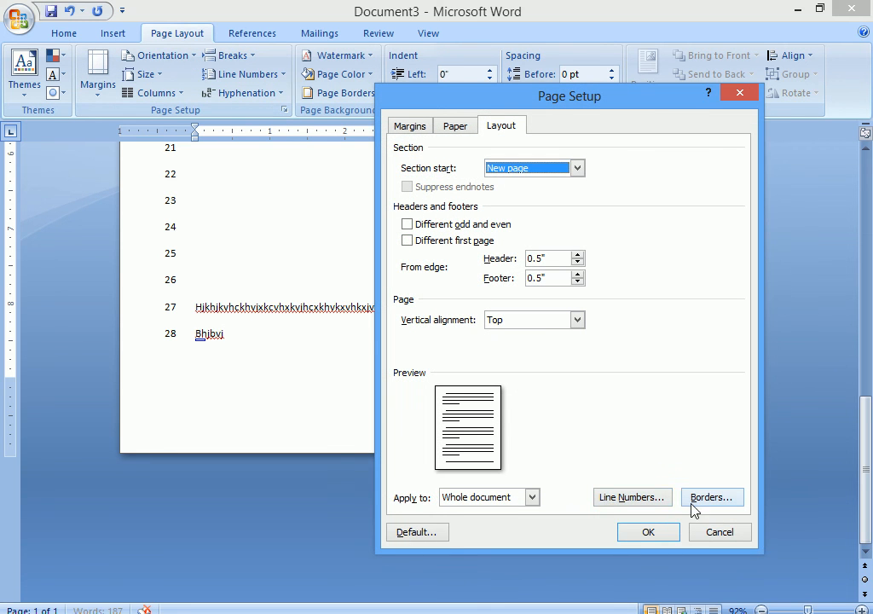
{"action": "left_click", "coordinate": [655, 502]}
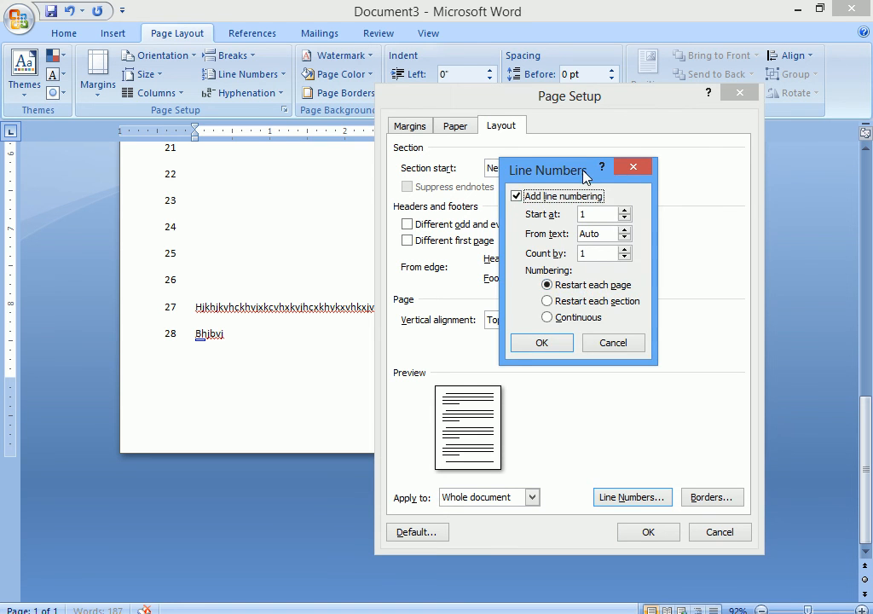
{"action": "left_click_drag", "start_coordinate": [638, 174], "coordinate": [781, 142]}
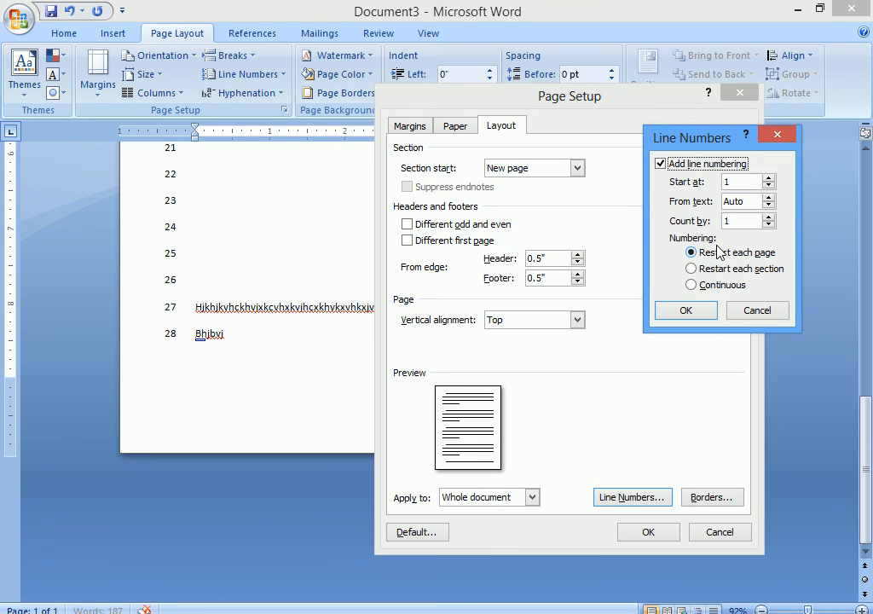
{"action": "left_click", "coordinate": [719, 287]}
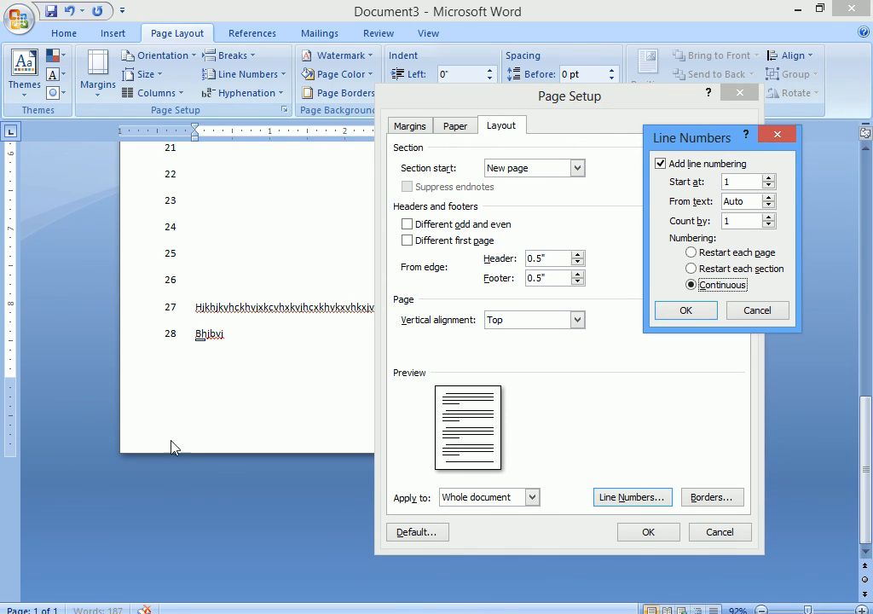
{"action": "left_click", "coordinate": [687, 312]}
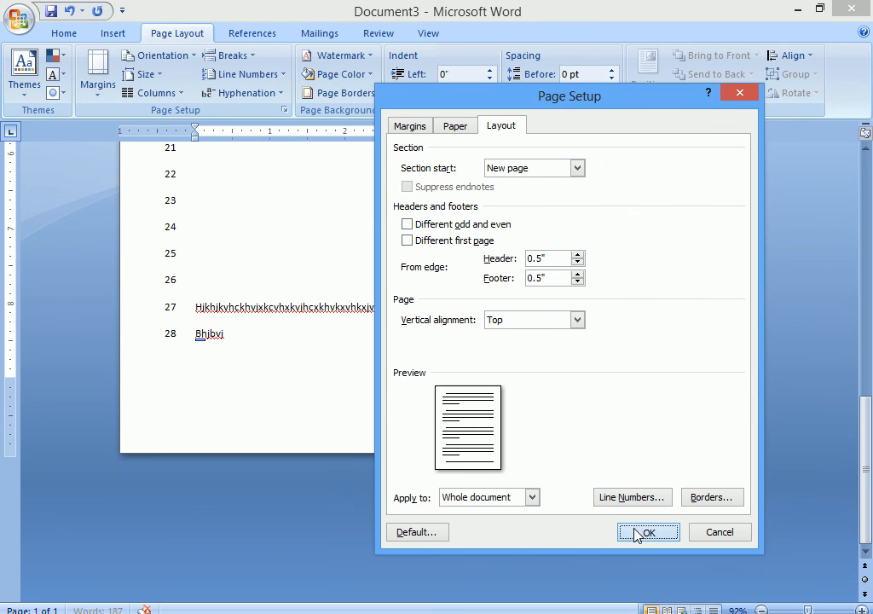
{"action": "left_click", "coordinate": [643, 532]}
Step: Add 12 blank lines after the "Bhjbvj" line, extending the document onto the second page down to line 40
{"action": "key", "text": "Return"}
{"action": "key", "text": "Return"}
{"action": "key", "text": "Return"}
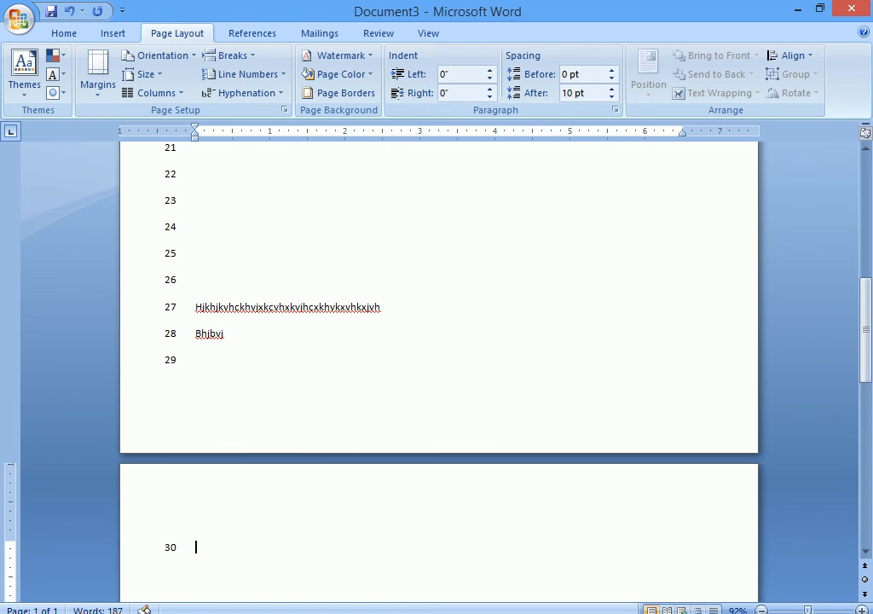
{"action": "key", "text": "Return"}
{"action": "key", "text": "Return"}
{"action": "key", "text": "Return"}
{"action": "key", "text": "Return"}
{"action": "key", "text": "Return"}
{"action": "key", "text": "Return"}
{"action": "key", "text": "Return"}
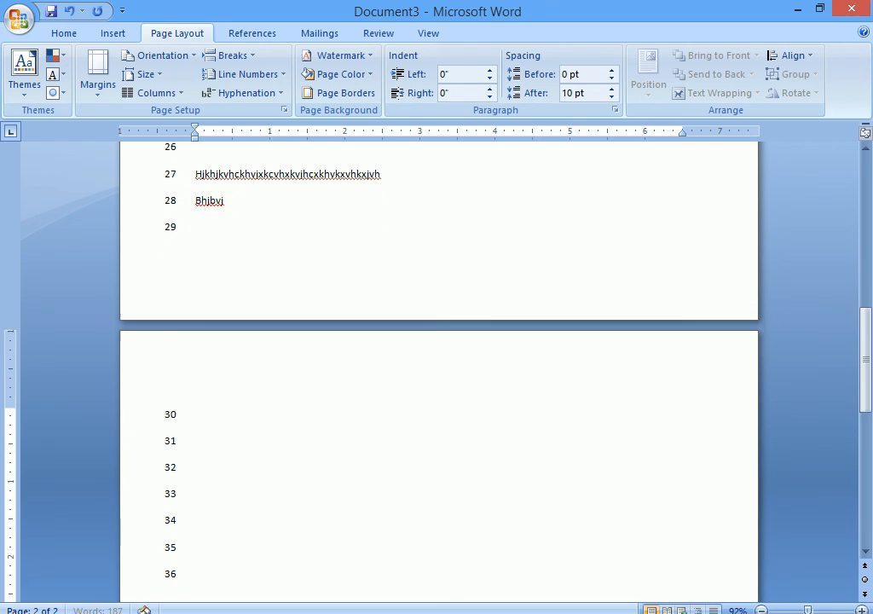
{"action": "key", "text": "Return"}
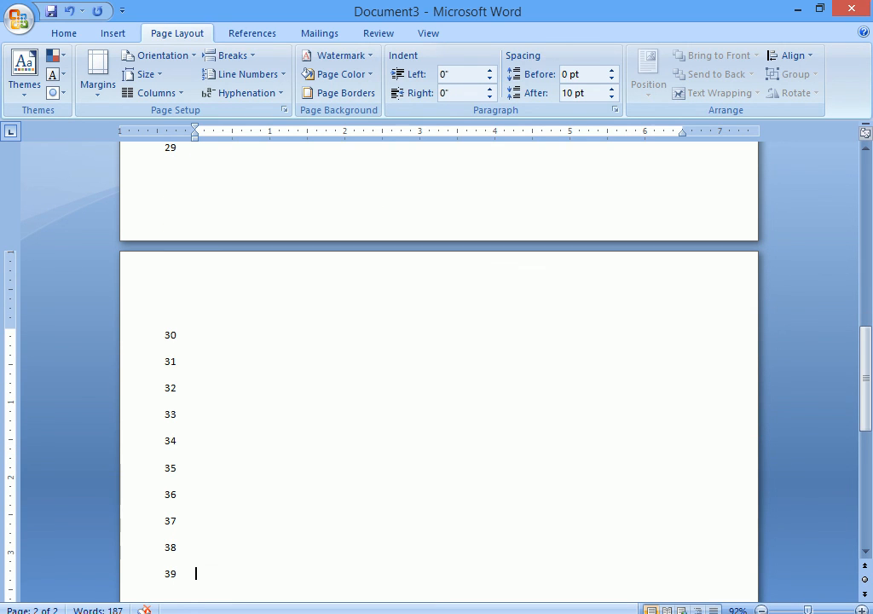
{"action": "key", "text": "Return"}
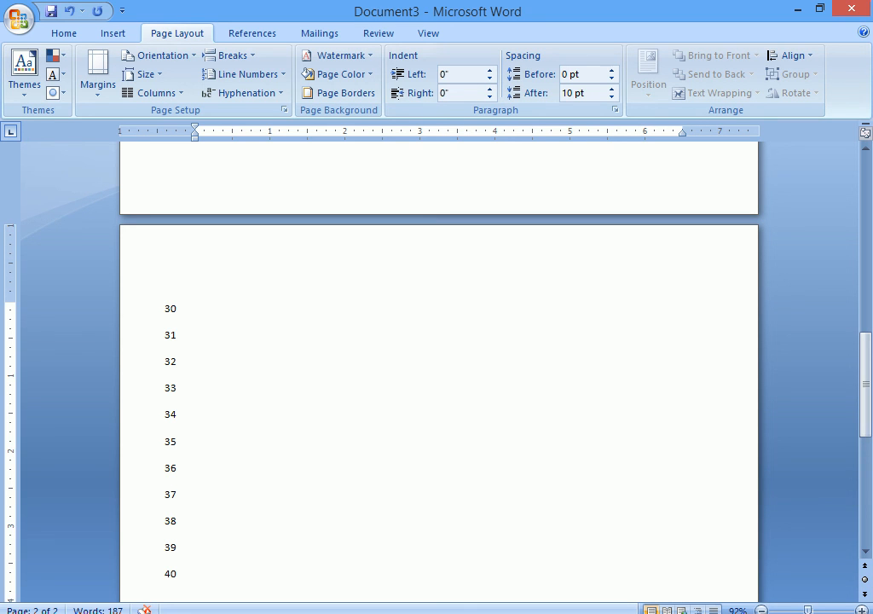
Step: Change the whole document's line numbering to Restart each section through Page Setup
{"action": "left_click", "coordinate": [284, 110]}
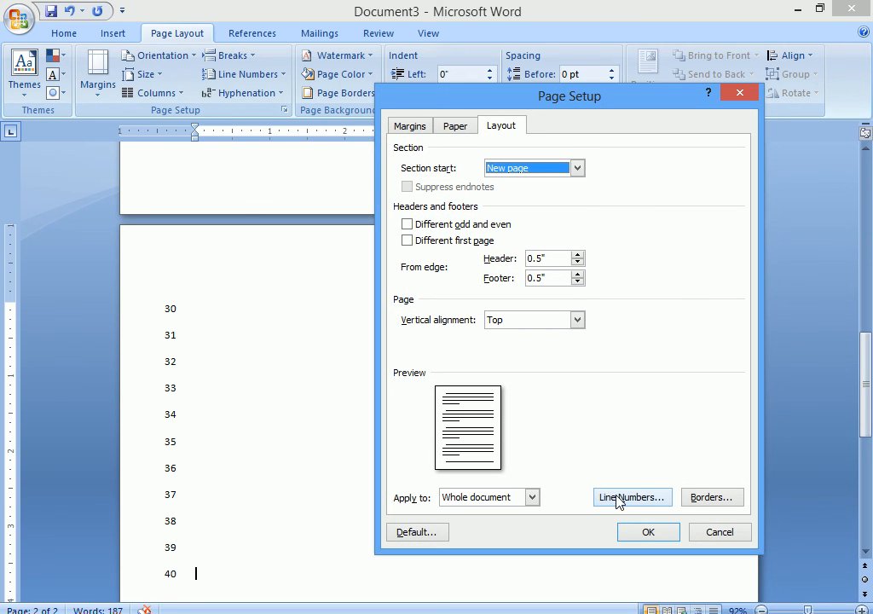
{"action": "left_click", "coordinate": [629, 495]}
{"action": "left_click", "coordinate": [712, 270]}
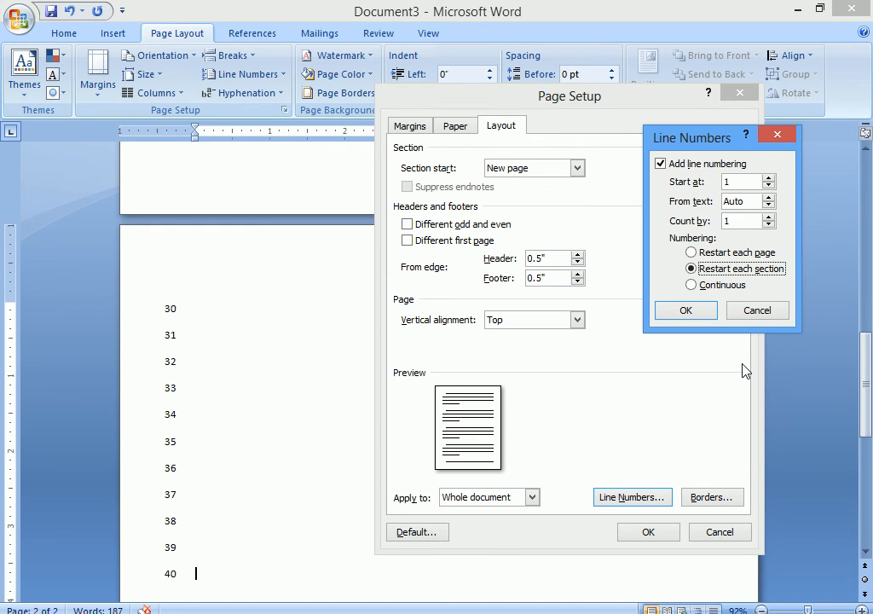
{"action": "left_click", "coordinate": [683, 312]}
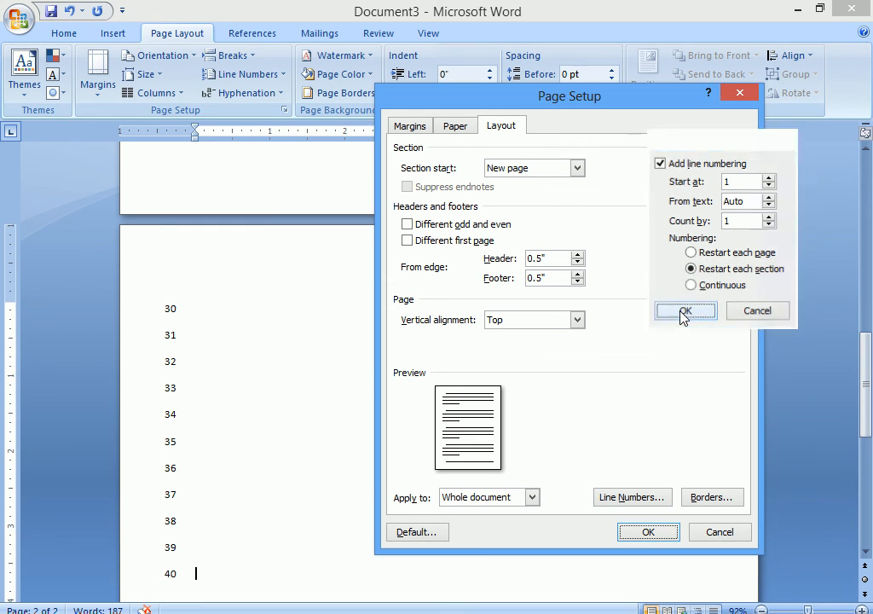
{"action": "left_click", "coordinate": [648, 531]}
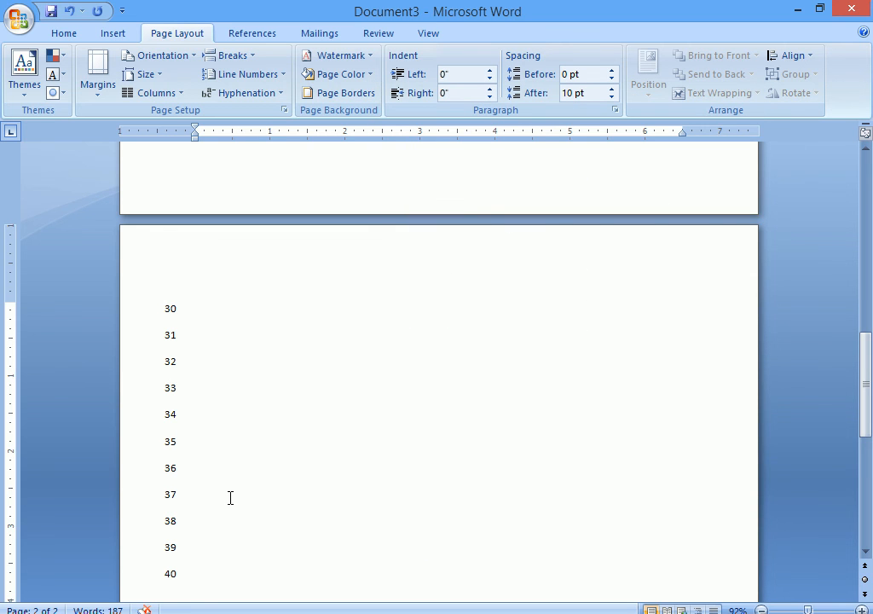
Step: Insert a Continuous section break at line 40 and add 20 blank lines after it, running onto the third page
{"action": "left_click", "coordinate": [253, 56]}
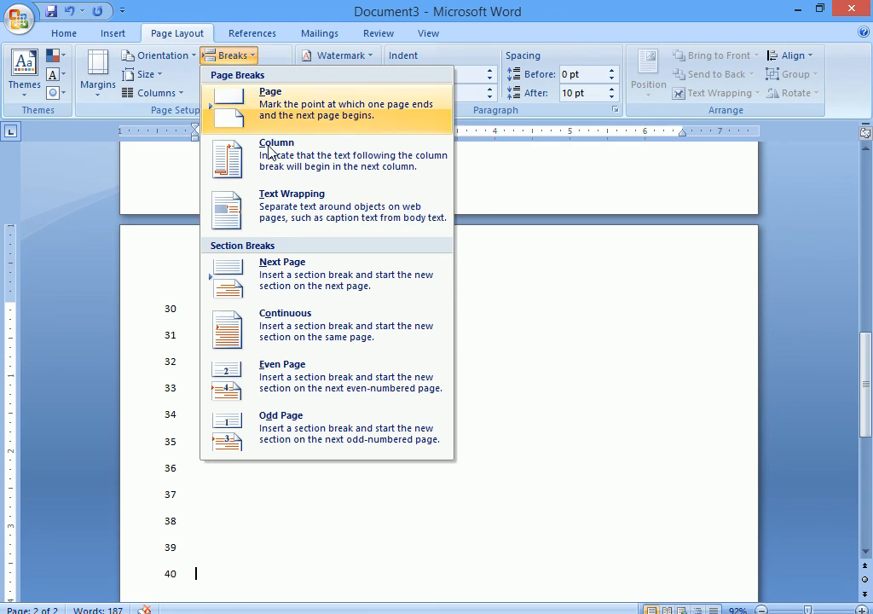
{"action": "left_click", "coordinate": [308, 337]}
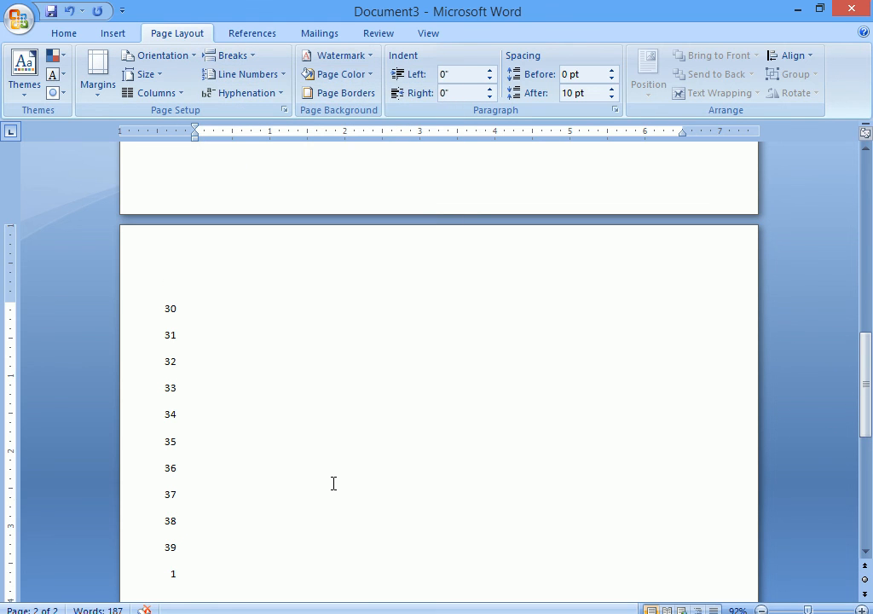
{"action": "key", "text": "Return"}
{"action": "key", "text": "Return"}
{"action": "key", "text": "Return"}
{"action": "key", "text": "Return"}
{"action": "key", "text": "Return"}
{"action": "key", "text": "Return"}
{"action": "key", "text": "Return"}
{"action": "key", "text": "Return"}
{"action": "key", "text": "Return"}
{"action": "key", "text": "Return"}
{"action": "key", "text": "Return"}
{"action": "key", "text": "Return"}
{"action": "key", "text": "Return"}
{"action": "key", "text": "Return"}
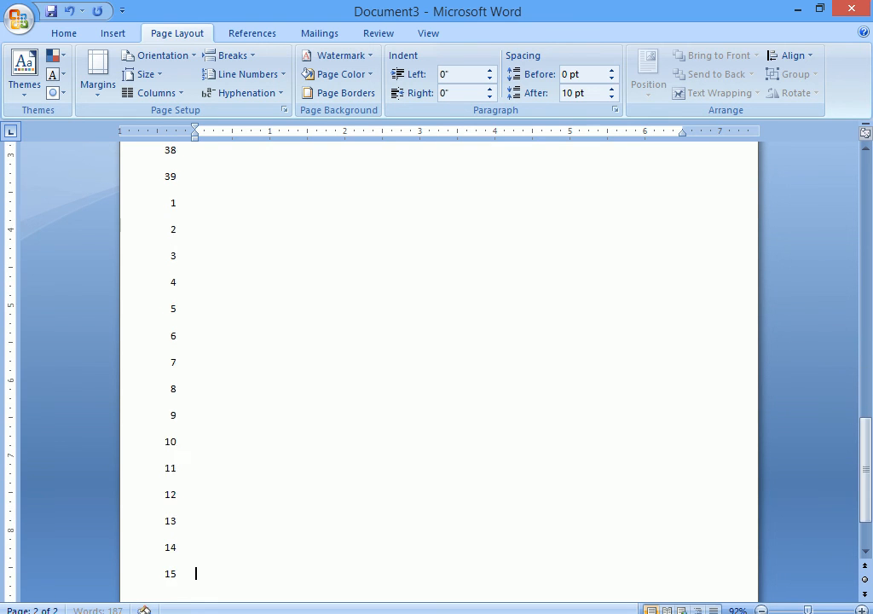
{"action": "key", "text": "Return"}
{"action": "key", "text": "Return"}
{"action": "key", "text": "Return"}
{"action": "key", "text": "Return"}
{"action": "key", "text": "Return"}
{"action": "key", "text": "Return"}
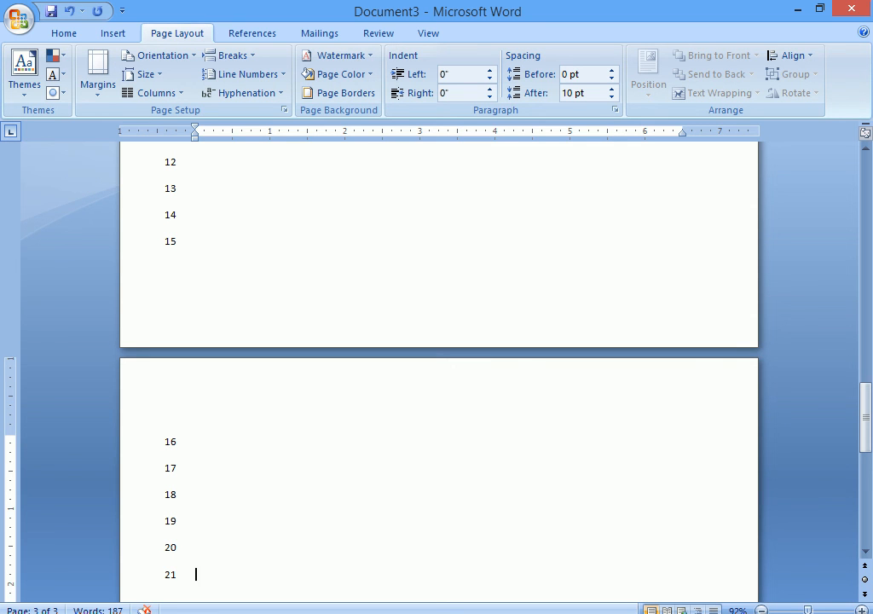
Step: Review the new section's line numbering options, close them without changes, and return to the start of the document
{"action": "left_click", "coordinate": [285, 110]}
{"action": "left_click", "coordinate": [629, 496]}
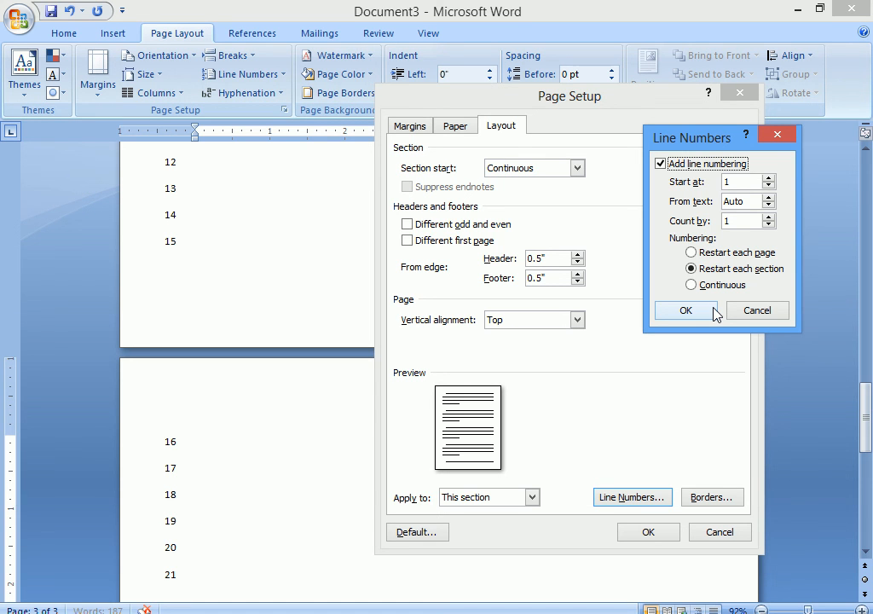
{"action": "left_click", "coordinate": [741, 316]}
{"action": "left_click", "coordinate": [719, 531]}
{"action": "scroll", "coordinate": [516, 465], "scroll_direction": "up", "scroll_amount": 20}
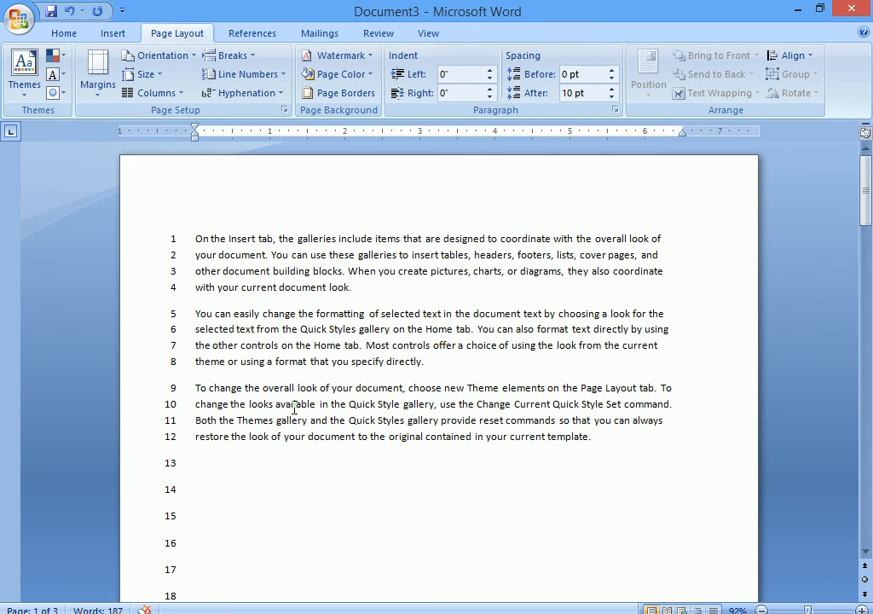
Step: Create a new blank document and add line numbering starting at 1 and restarting on each page
{"action": "key", "text": "ctrl+n"}
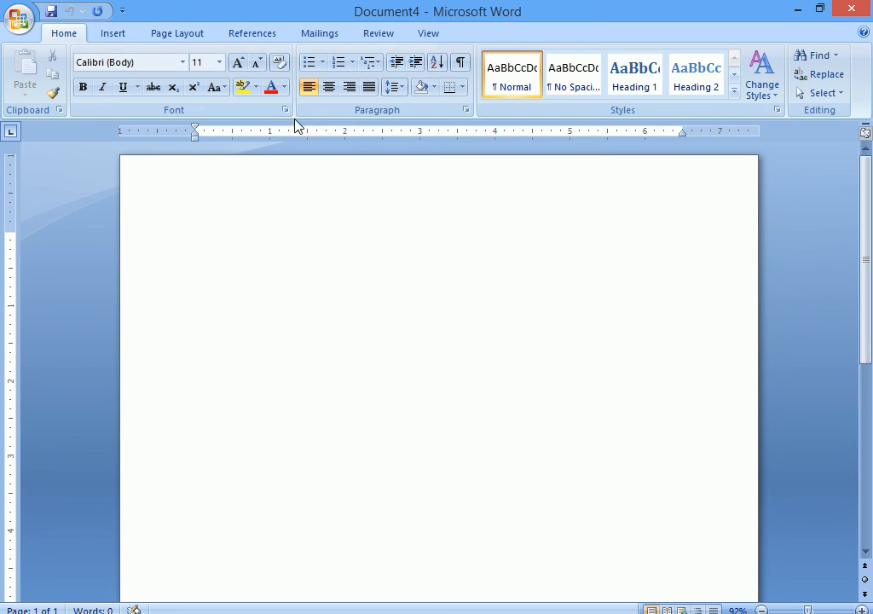
{"action": "left_click", "coordinate": [177, 33]}
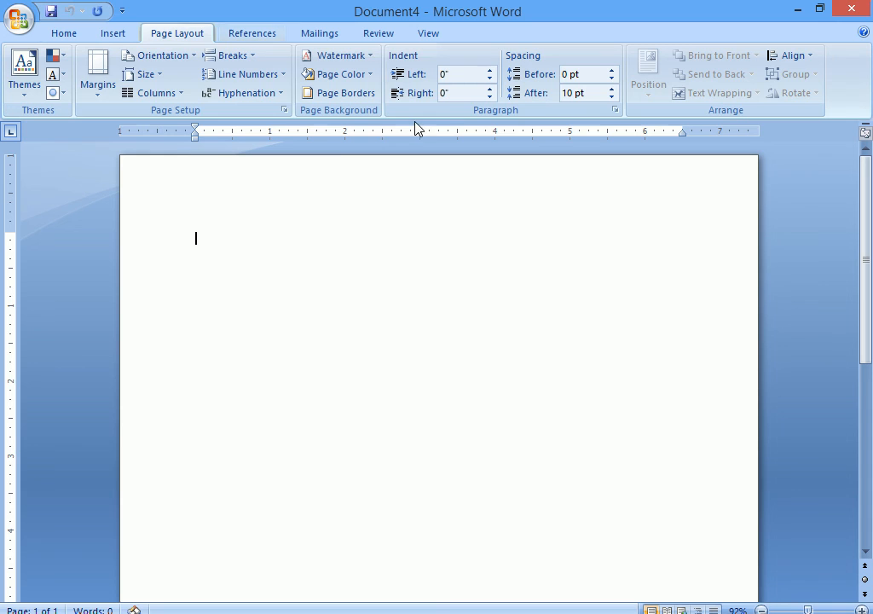
{"action": "left_click", "coordinate": [284, 109]}
{"action": "left_click", "coordinate": [607, 502]}
{"action": "left_click", "coordinate": [661, 164]}
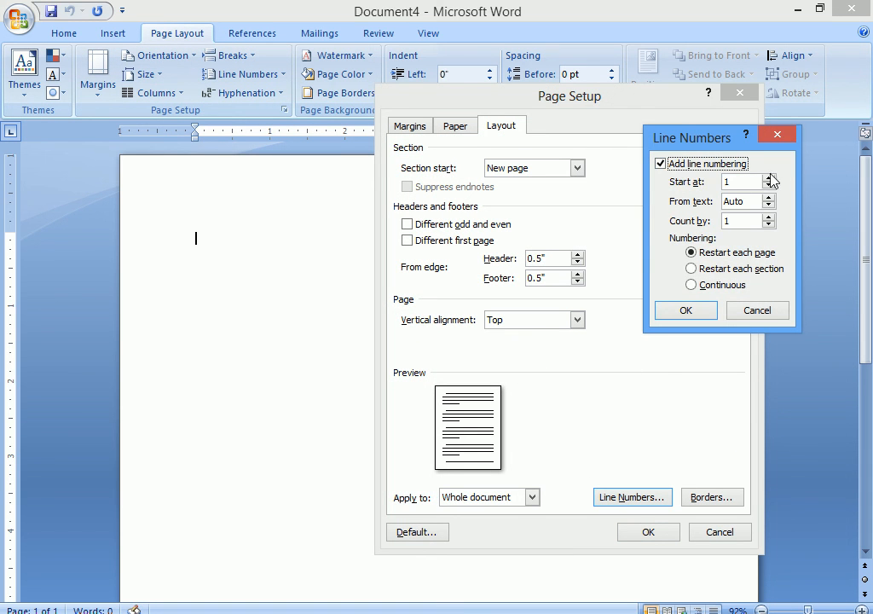
{"action": "left_click", "coordinate": [685, 310]}
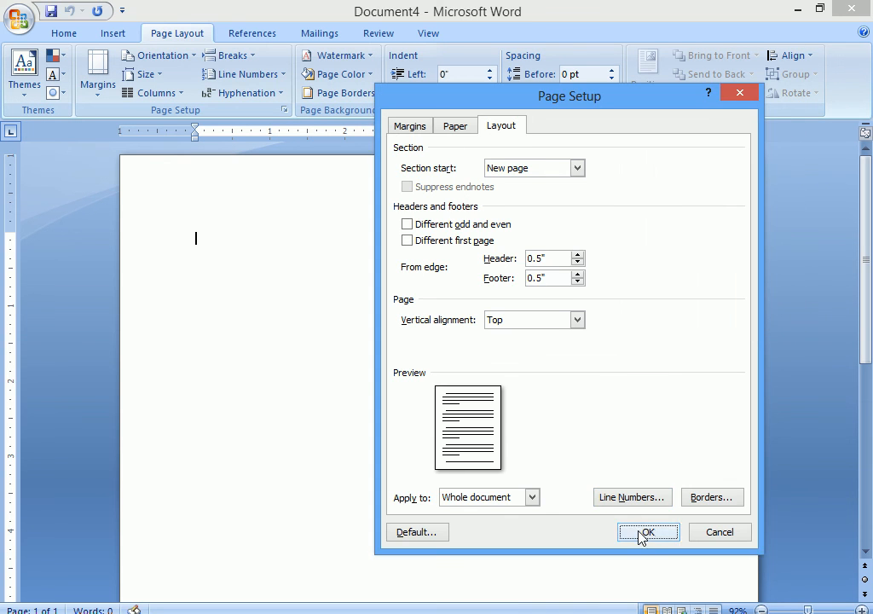
{"action": "left_click", "coordinate": [648, 532]}
Step: Enter the filler lines "hkjhckhvkcxhvxcjvhcxkvhxckvjhcxvkhxcvkjx" and "fhkdshfksdhfdsskdhfsdjkfhsdkjfhskfs" in the new document
{"action": "type", "text": "hkjhckhvkcxhvxcjvhcxkvhxckvjhcxvkhxcvkjx"}
{"action": "key", "text": "Return"}
{"action": "type", "text": "fhkdshfksdhfdsskdhfsdjkfhsdkjfhskfs"}
{"action": "key", "text": "Return"}
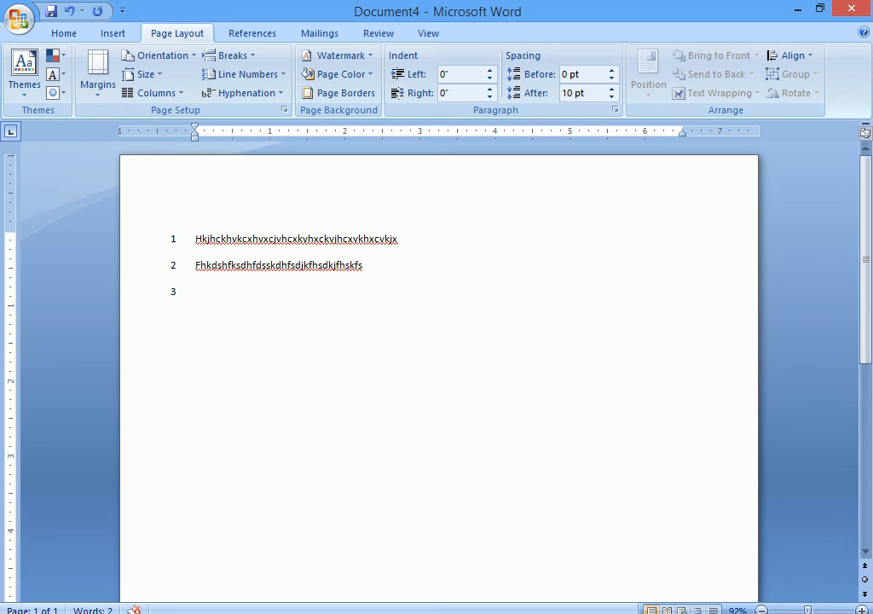
Step: Undo the filler lines and the line numbering in the new document
{"action": "key", "text": "ctrl+z"}
{"action": "key", "text": "ctrl+z"}
{"action": "key", "text": "ctrl+z"}
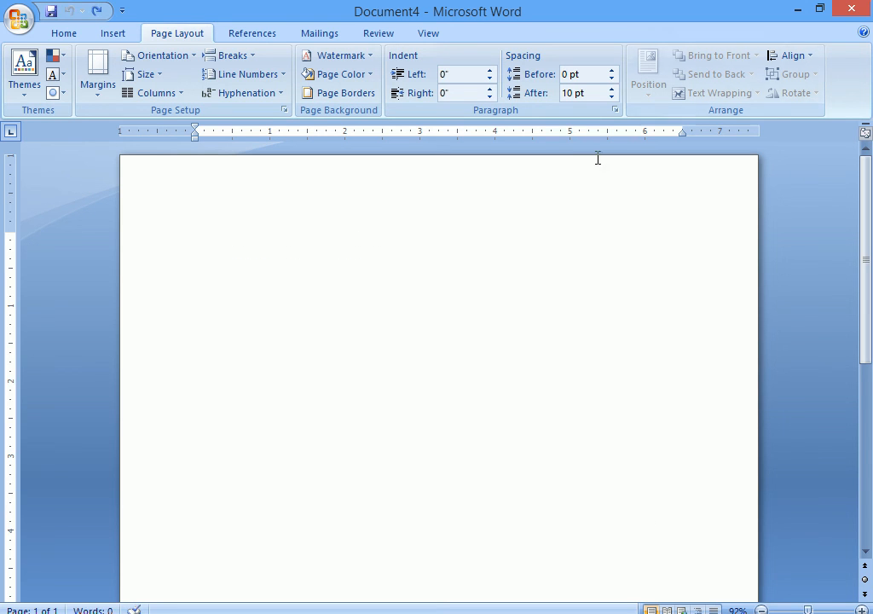
Step: Add line numbering to the whole document, starting at 1, counting by 2 and restarting on each page
{"action": "left_click", "coordinate": [284, 110]}
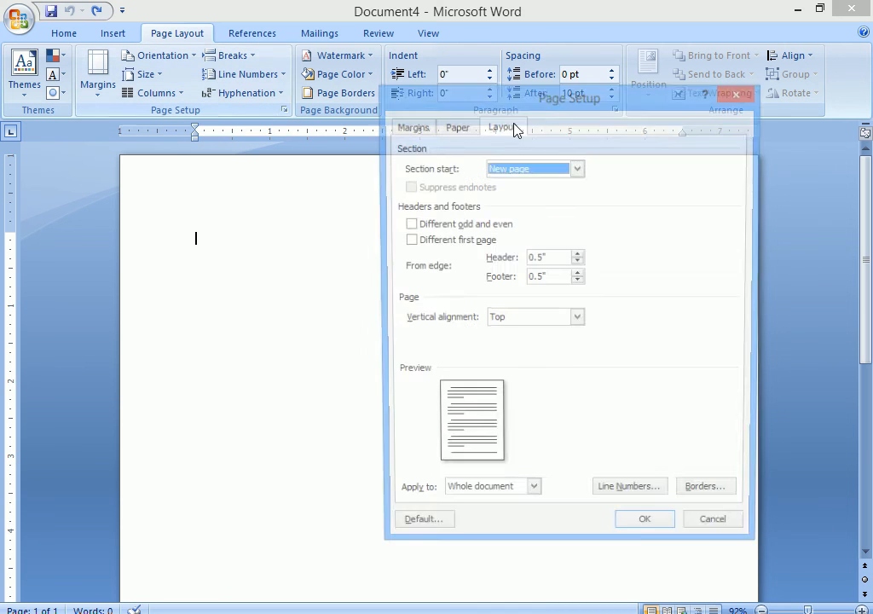
{"action": "left_click", "coordinate": [619, 499]}
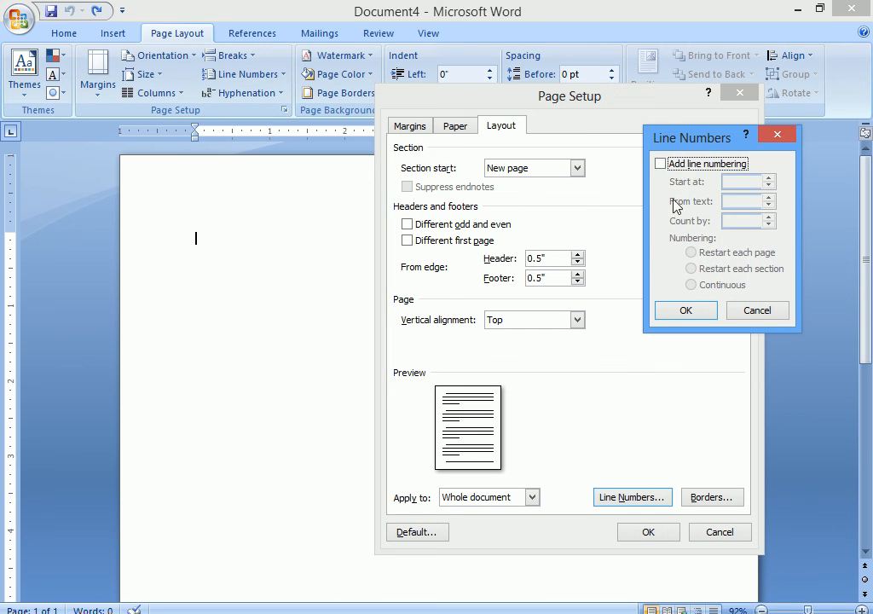
{"action": "left_click", "coordinate": [682, 167]}
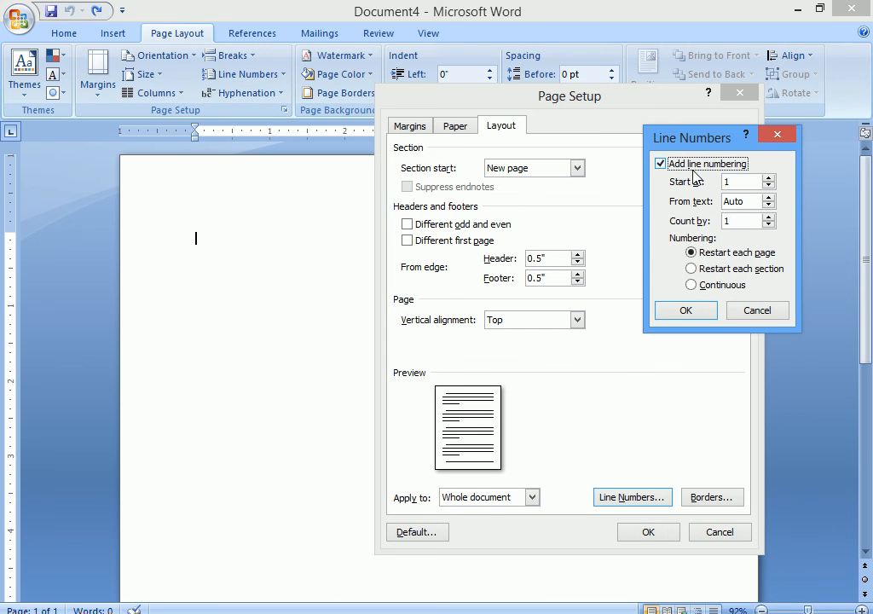
{"action": "left_click", "coordinate": [767, 217]}
{"action": "left_click", "coordinate": [694, 319]}
{"action": "left_click", "coordinate": [626, 534]}
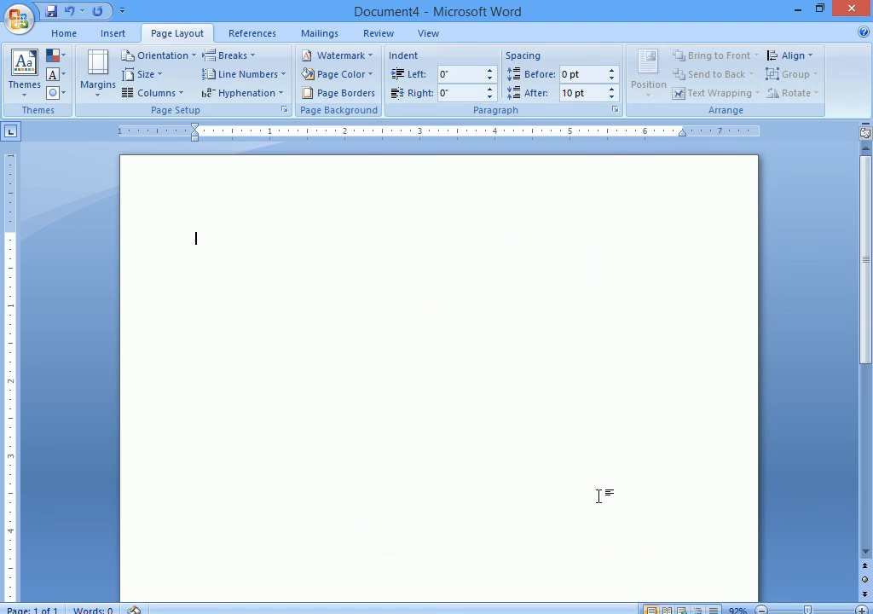
Step: Enter the filler lines "dfhhdf" and "dsjfldksjfldskjfldskjfs", leaving the third line blank
{"action": "type", "text": "dfhhdf"}
{"action": "key", "text": "Return"}
{"action": "type", "text": "2"}
{"action": "key", "text": "Tab"}
{"action": "type", "text": "dsjfldksjfldskjfldskjfs"}
{"action": "key", "text": "Return"}
{"action": "key", "text": "Return"}
Step: Enter "fdfhskfhdskjfhdskjfhsdkjfhdskhfdskjfhds" on line 4, leave line 5 blank, and fill line 6 with a longer filler string
{"action": "type", "text": "4"}
{"action": "key", "text": "Tab"}
{"action": "type", "text": "fdfhskfhdskjfhdskjfhsdkjfhdskhfdskjfhds"}
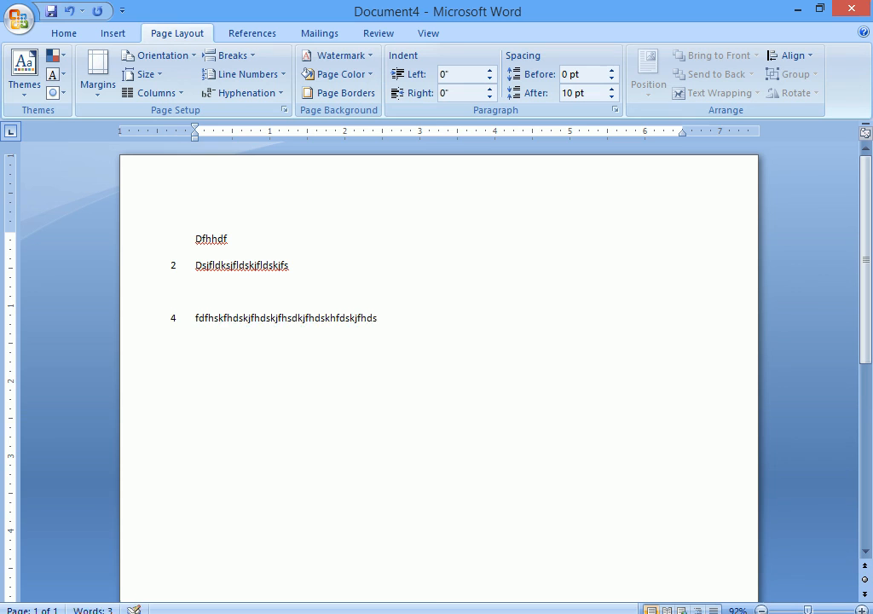
{"action": "key", "text": "Return"}
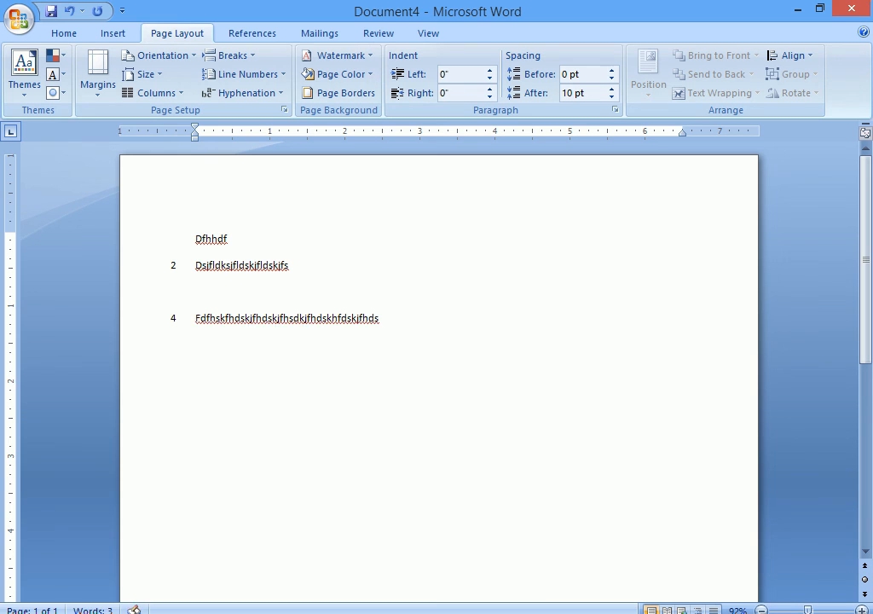
{"action": "key", "text": "Return"}
{"action": "type", "text": "6"}
{"action": "key", "text": "Tab"}
{"action": "type", "text": "fdjhffkdshfskdh"}
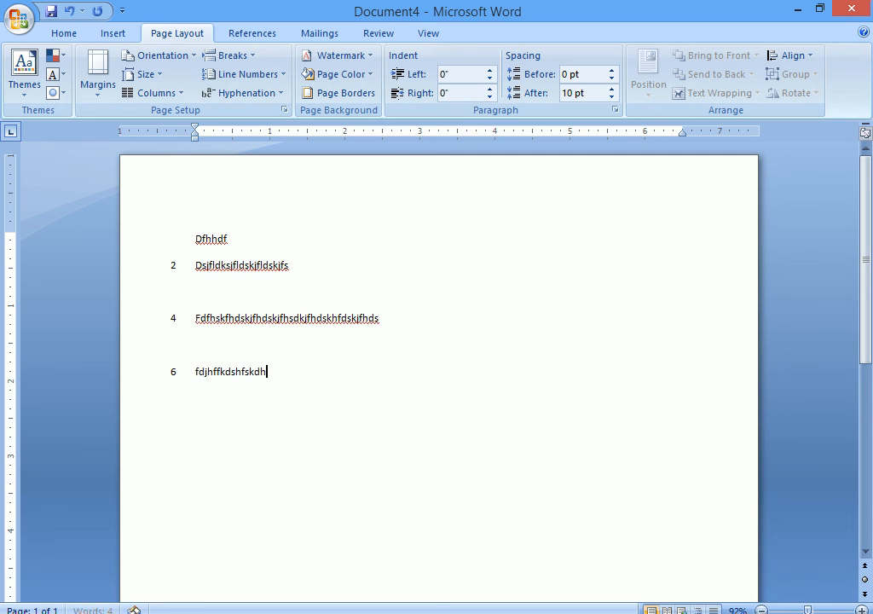
{"action": "type", "text": "kdshfdskhfksfksjhfkdhfskdjfhskfhsdkfhsdkfhsdkfhdsk"}
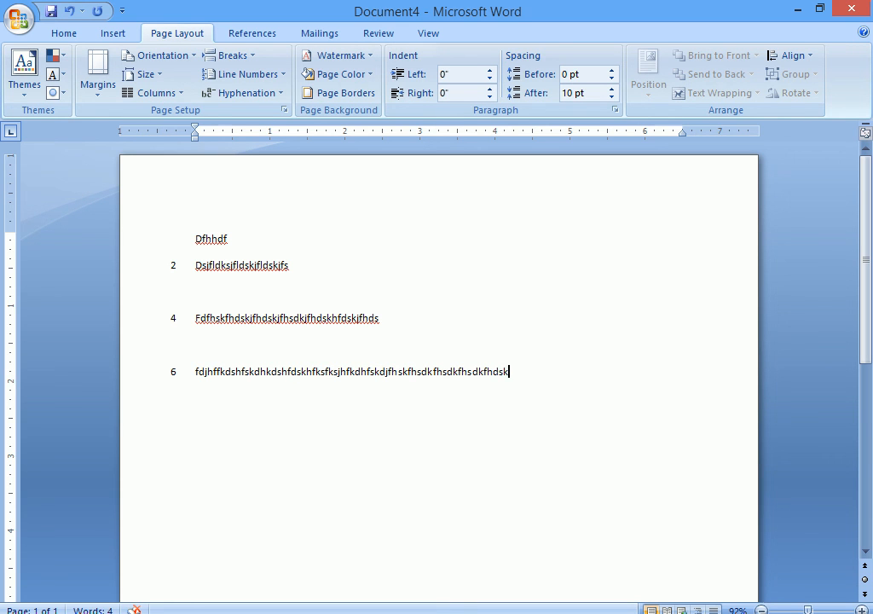
Step: Undo all the filler text and the count-by-2 line numbering, back to the blank document
{"action": "key", "text": "ctrl+z"}
{"action": "key", "text": "ctrl+z"}
{"action": "key", "text": "ctrl+z"}
{"action": "key", "text": "ctrl+z"}
{"action": "key", "text": "ctrl+z"}
{"action": "key", "text": "ctrl+z"}
{"action": "key", "text": "ctrl+z"}
{"action": "key", "text": "ctrl+z"}
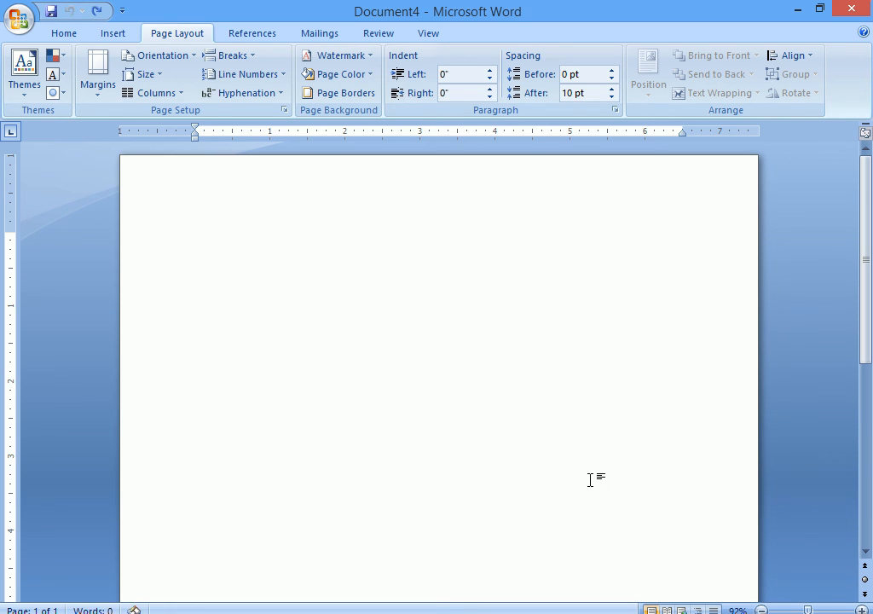
Step: Add line numbering to the whole document, starting at 1, counting by 1 and restarting on each page
{"action": "left_click", "coordinate": [284, 110]}
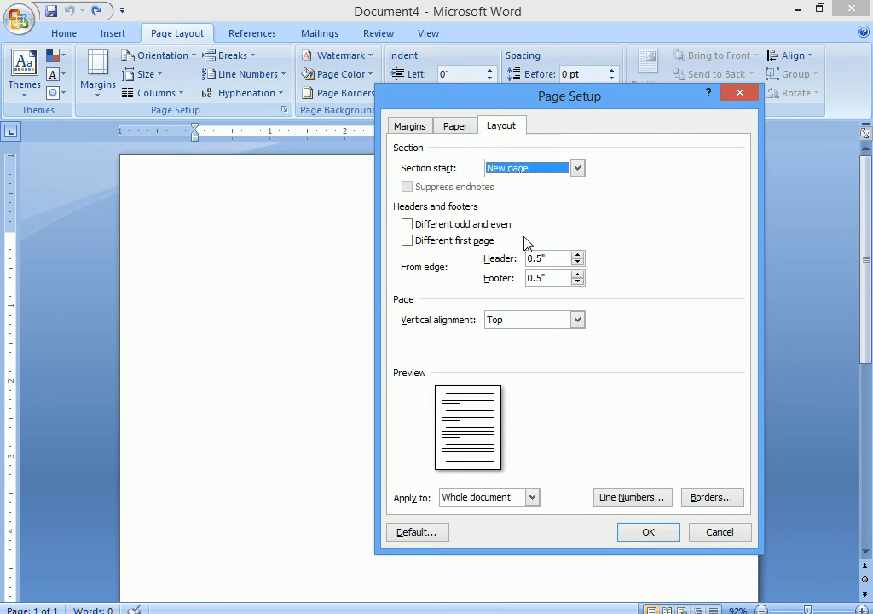
{"action": "left_click", "coordinate": [629, 497]}
{"action": "left_click", "coordinate": [671, 163]}
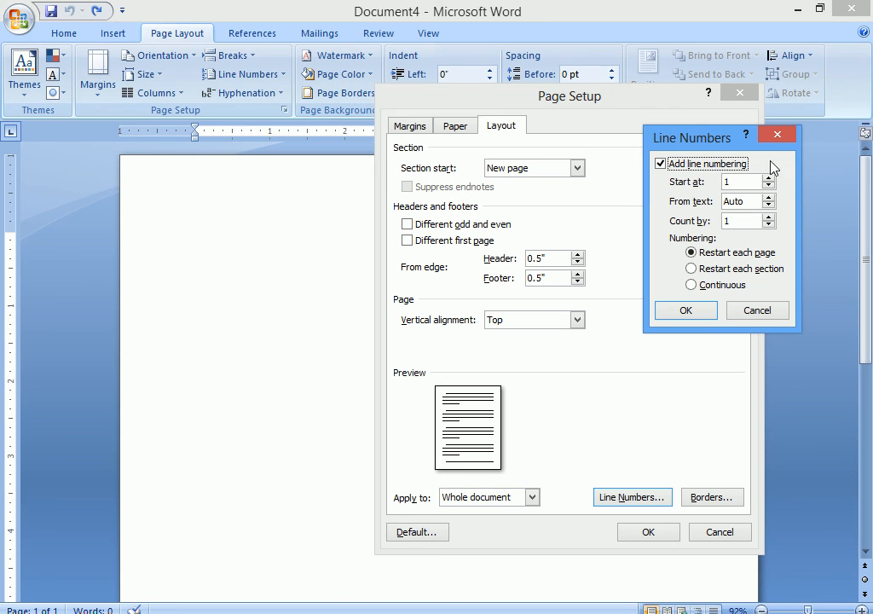
{"action": "left_click", "coordinate": [746, 185]}
{"action": "left_click", "coordinate": [685, 310]}
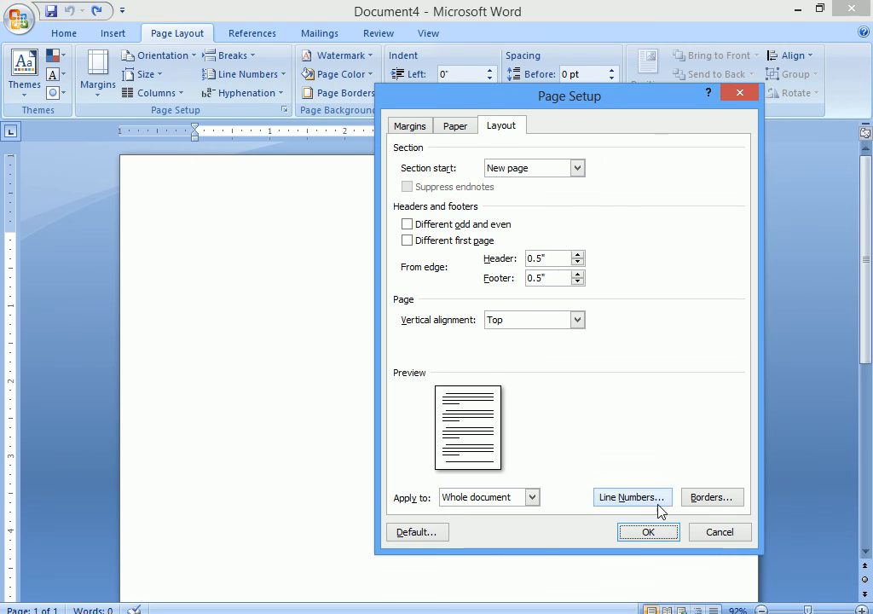
{"action": "left_click", "coordinate": [648, 532]}
Step: Enter a line of repeated "a" and a paragraph of "dhkdhsgkjfhkgf" plus repeated "a" that wraps through line 4
{"action": "type", "text": "aaaaaaaaaaaaaaaaaaaaaaaaaaaaaaa"}
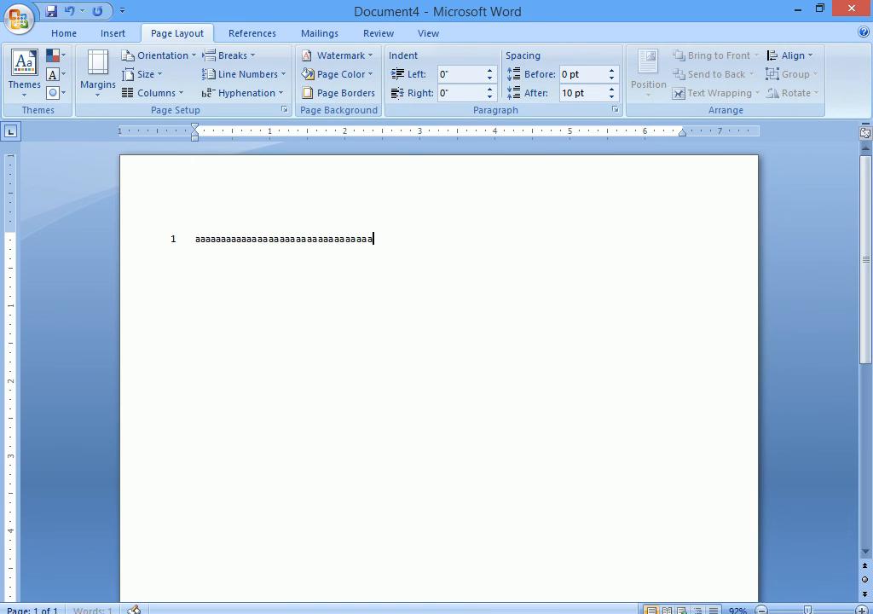
{"action": "key", "text": "Return"}
{"action": "type", "text": "dhkdhsgkjfhkgf"}
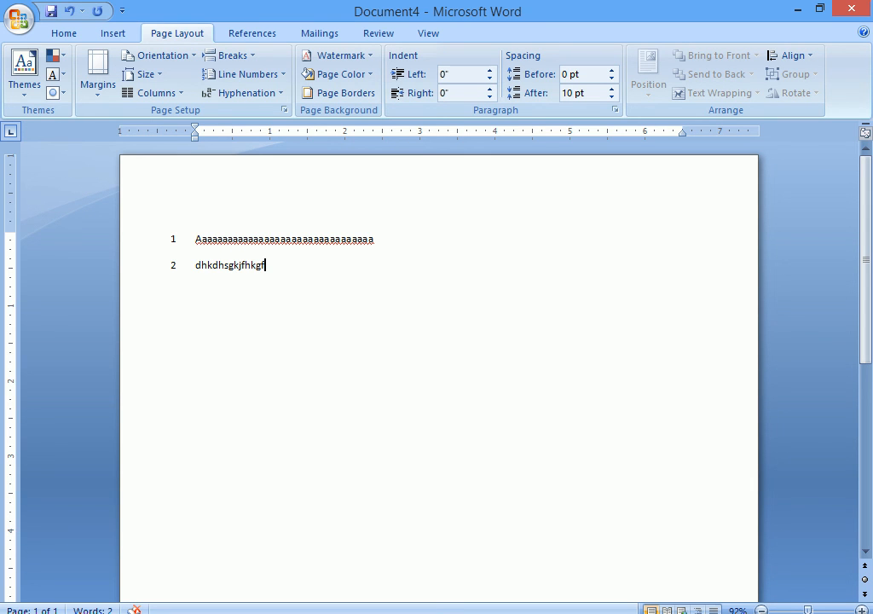
{"action": "type", "text": "aaaaaaaaaaaaaaaaaaaaaaaaaaaaaaaaaaaaaaaaaaaaaaaaaaaaaaaaaaaaaaaaaaaaaaaaaaaaaaaaaaaaaaaaaaaaaaaaa"}
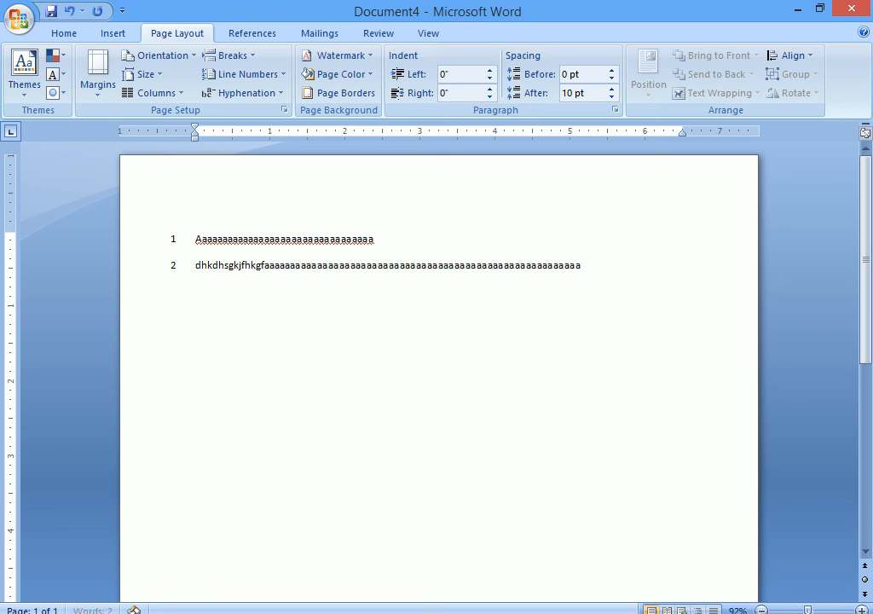
{"action": "type", "text": "aaaaaaaaaaaaaaaaaaaaaaaaaaaaaaaaaaaaaaaaaaaaaaaaaaaaaaaaaaaaaaaaaa"}
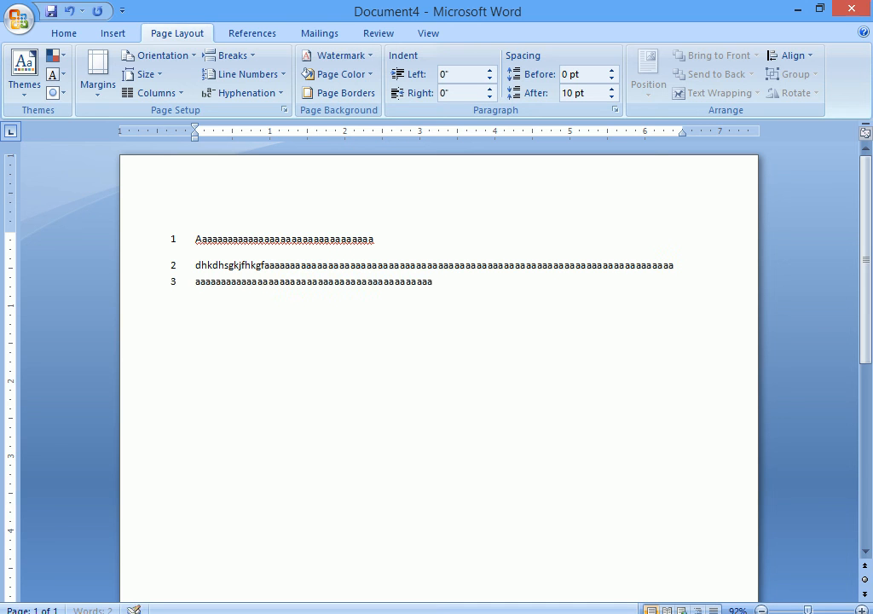
{"action": "type", "text": "aaaaaaaaaaaaaaaa"}
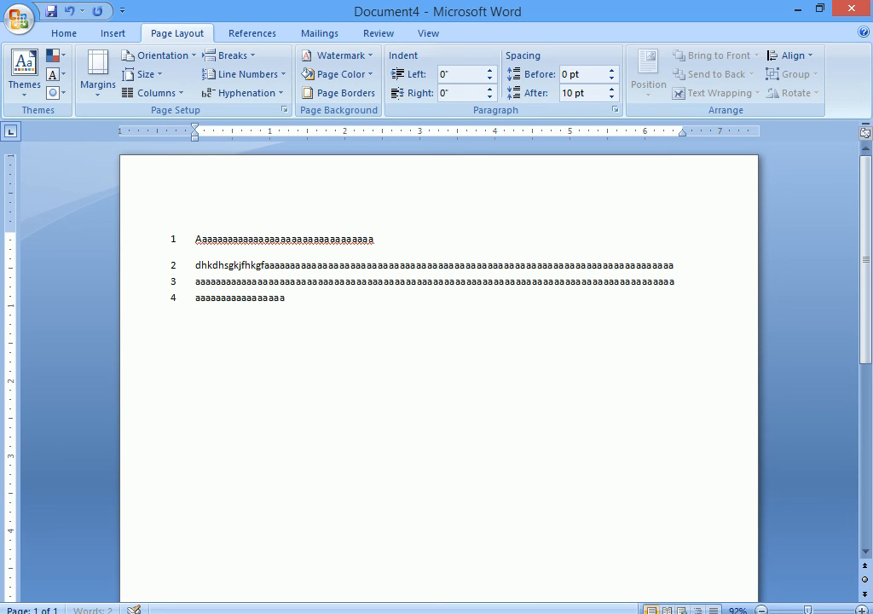
{"action": "type", "text": "aaaaaaaaaa"}
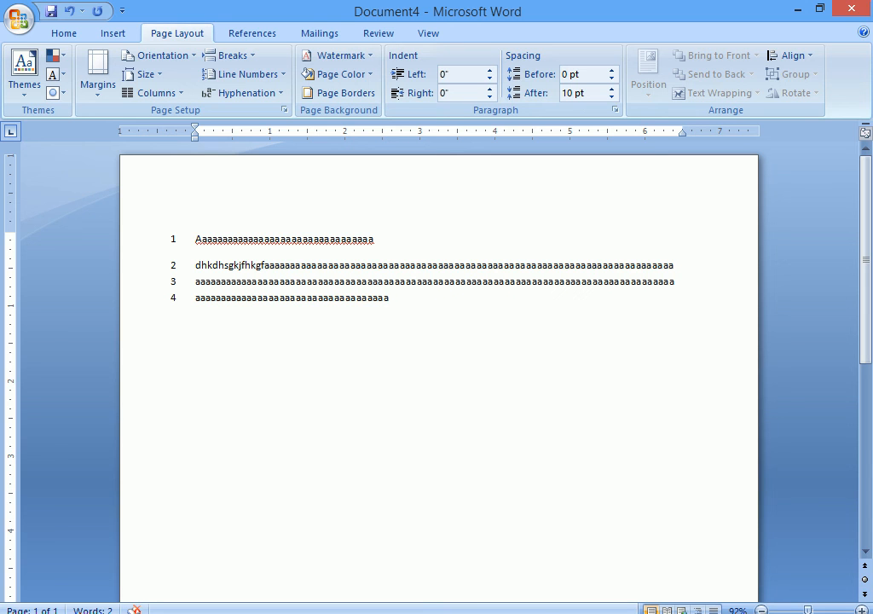
{"action": "key", "text": "Return"}
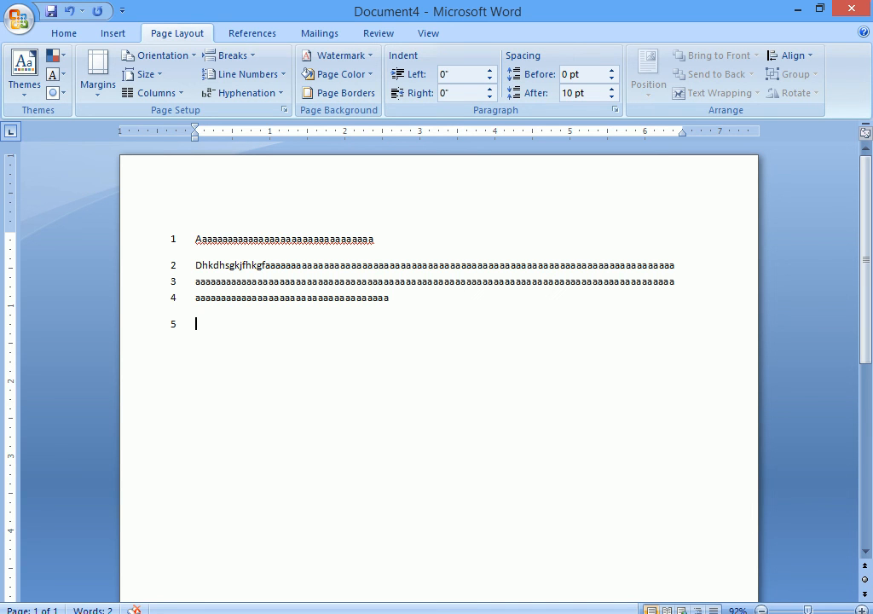
Step: Add a filler paragraph starting with "fjdhfkdshf" that wraps onto line 6 and ends in "fhd", and the line "khfagk" below it
{"action": "type", "text": "fjdhfkdshfsdjkfhdskjfhdsjkfhdsf"}
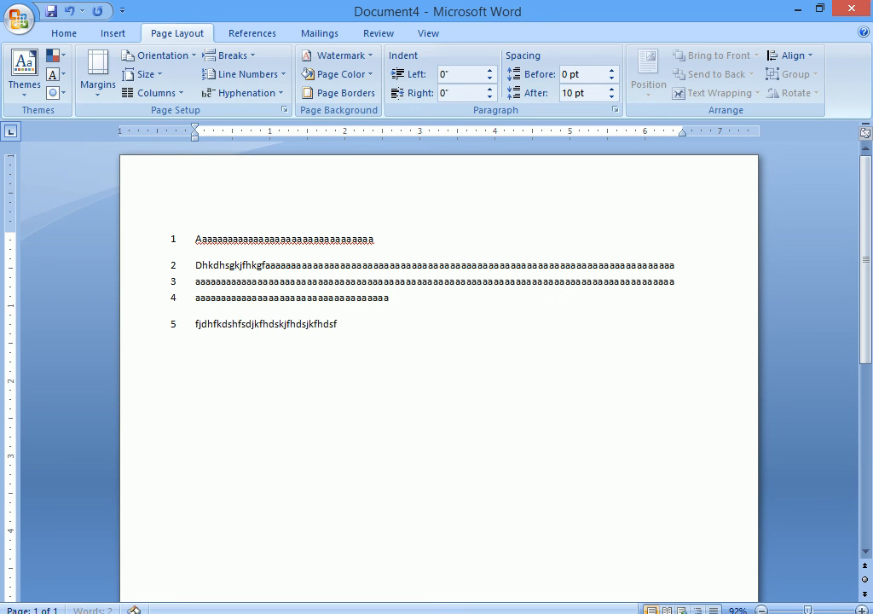
{"action": "type", "text": "hdskjfhdsfh sjdhfjkshfjkhdfjkhdfjk"}
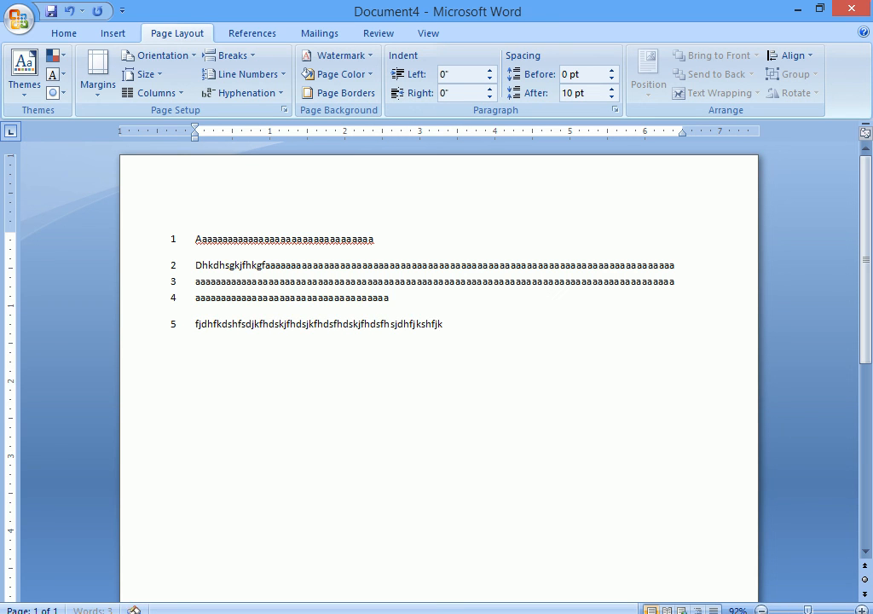
{"action": "type", "text": "hkjdshfkdsfhksdhfds"}
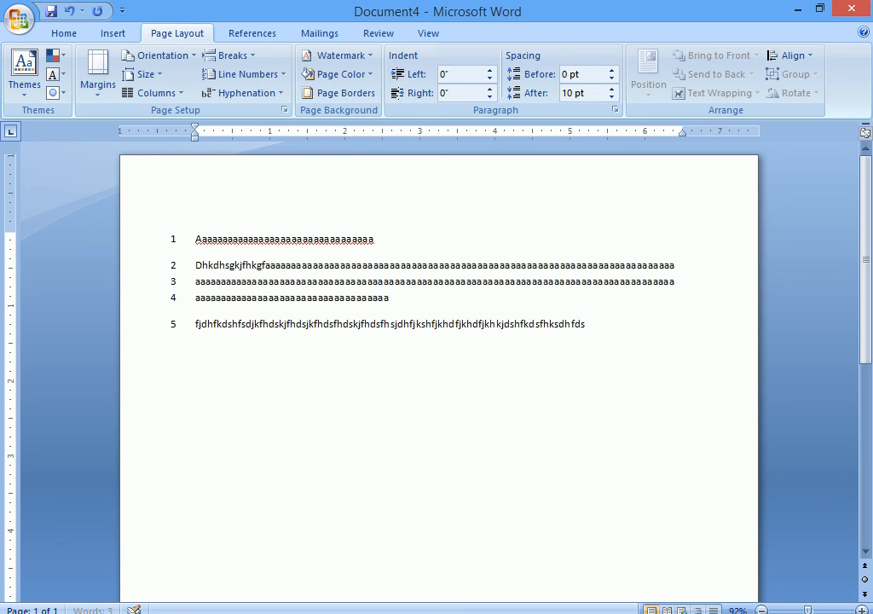
{"action": "type", "text": "jfhdsfdsjhfdskfhkjfh"}
{"action": "type", "text": " fhd"}
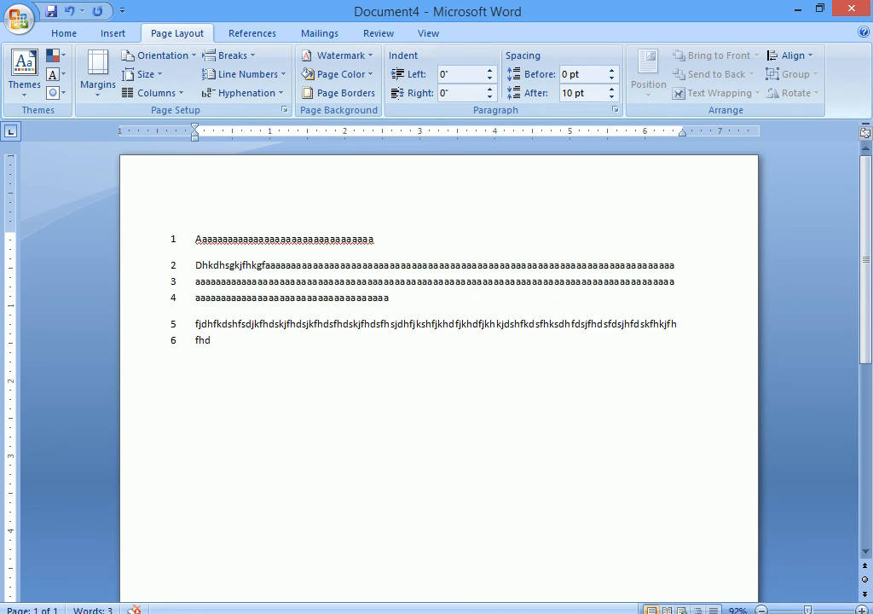
{"action": "key", "text": "Return"}
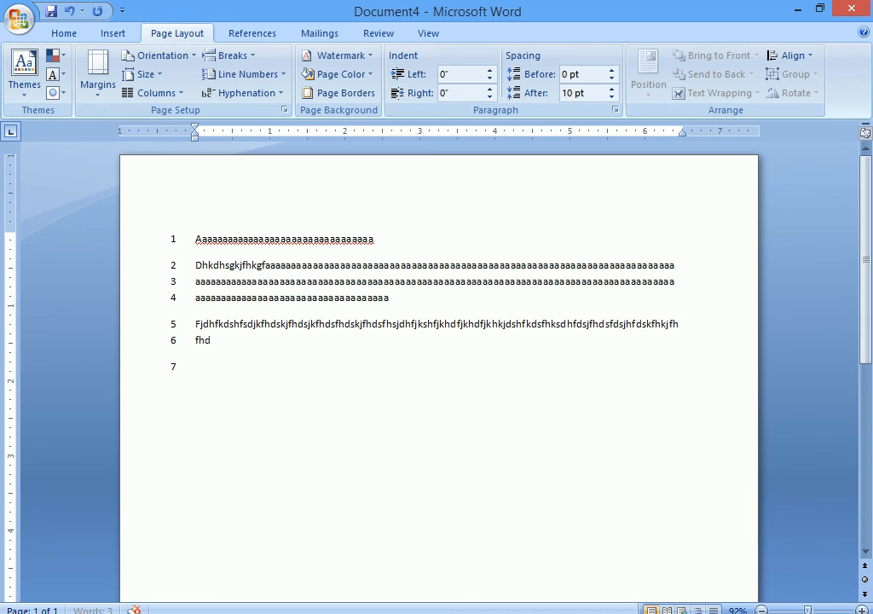
{"action": "type", "text": "khfagk"}
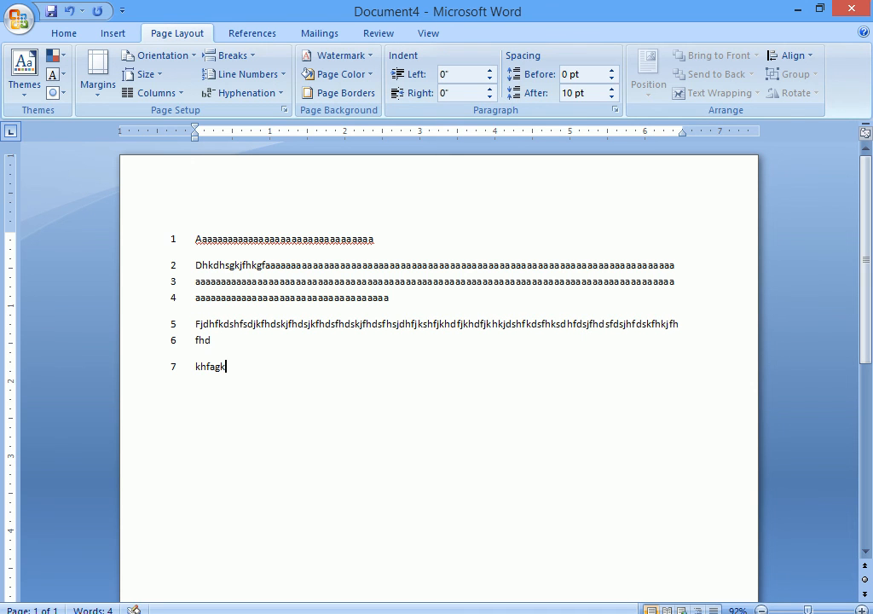
{"action": "key", "text": "Return"}
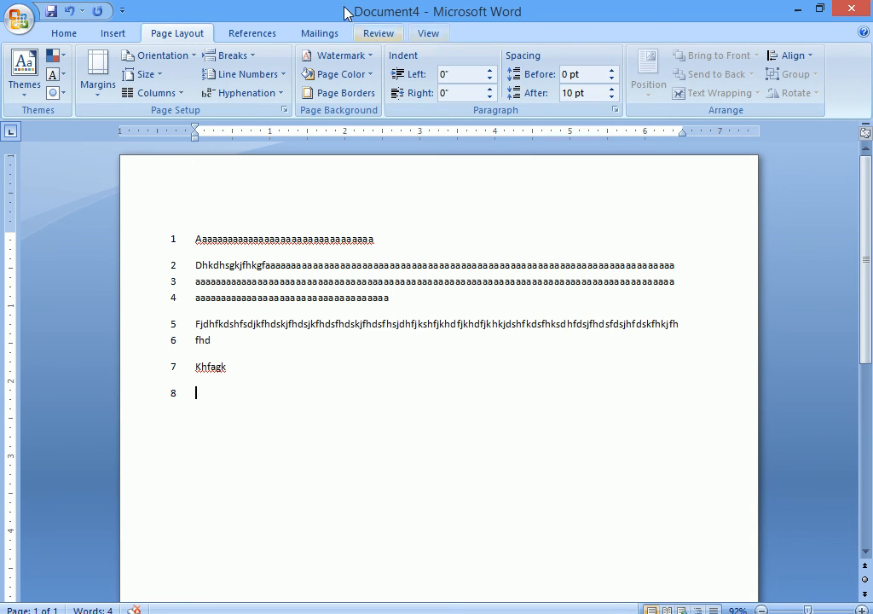
Step: Review the document's line numbering and page border options in Page Setup and close them without changes
{"action": "left_click", "coordinate": [285, 110]}
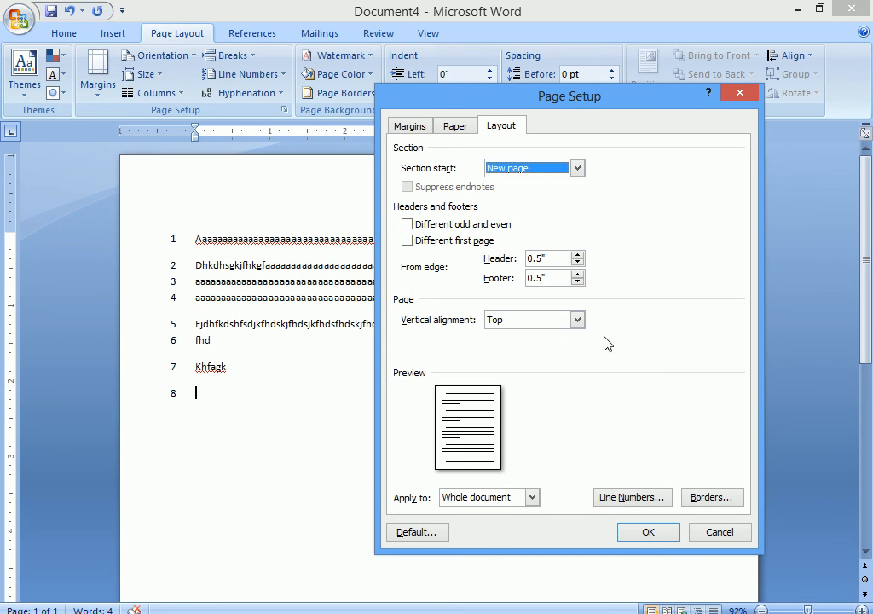
{"action": "left_click", "coordinate": [623, 500]}
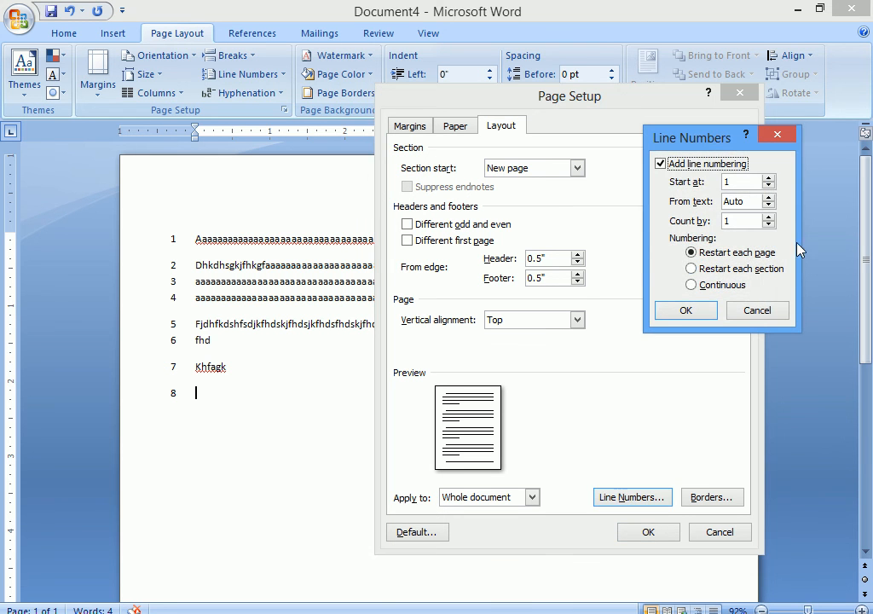
{"action": "left_click", "coordinate": [772, 314]}
{"action": "left_click", "coordinate": [735, 499]}
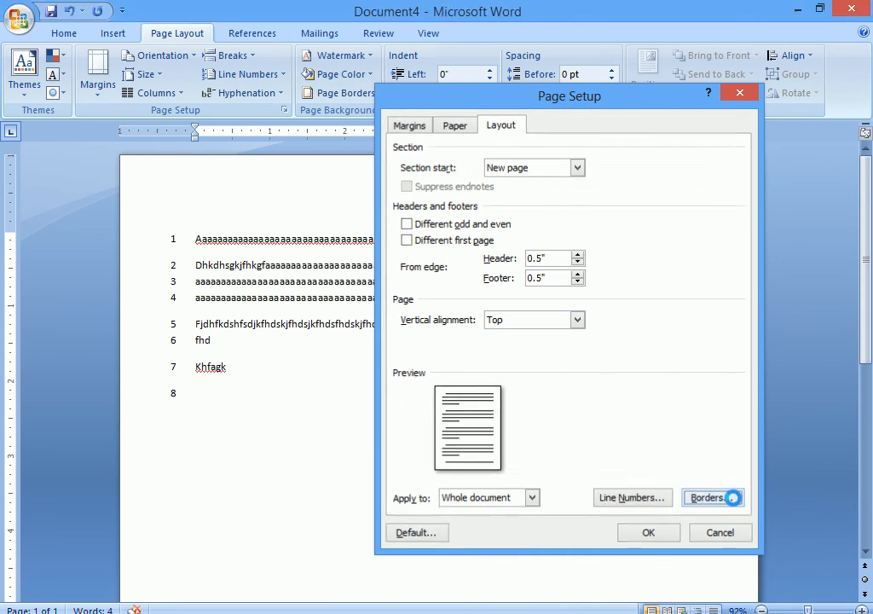
{"action": "left_click", "coordinate": [642, 132]}
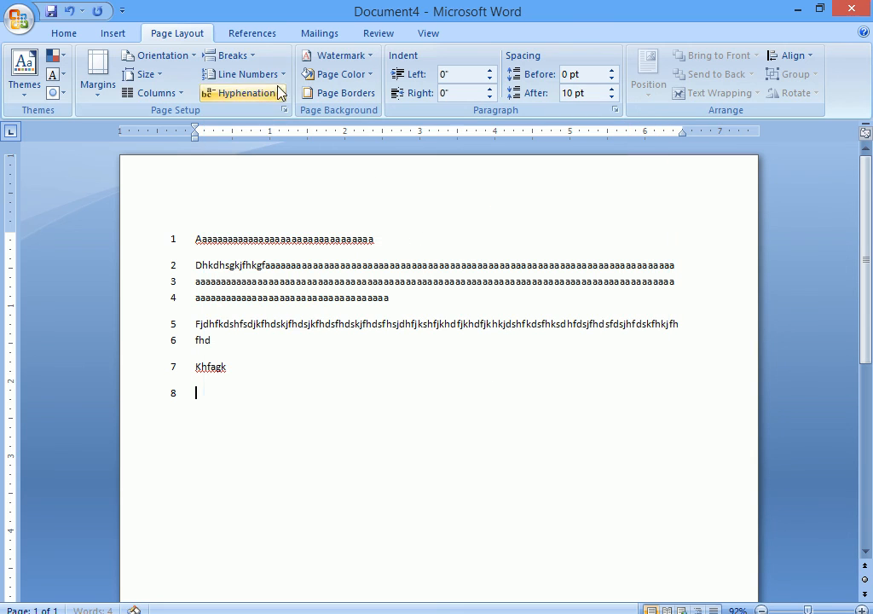
{"action": "left_click", "coordinate": [253, 33]}
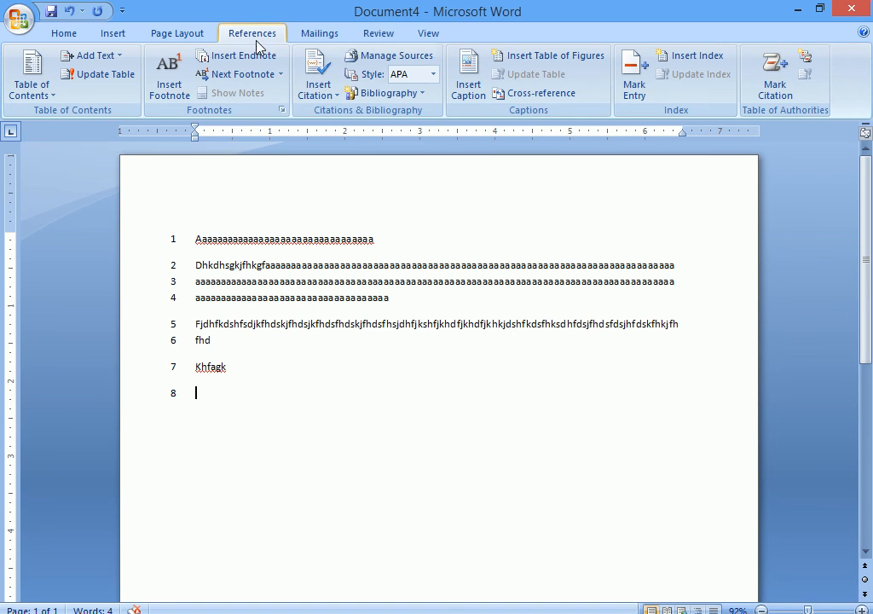
{"action": "left_click", "coordinate": [186, 37]}
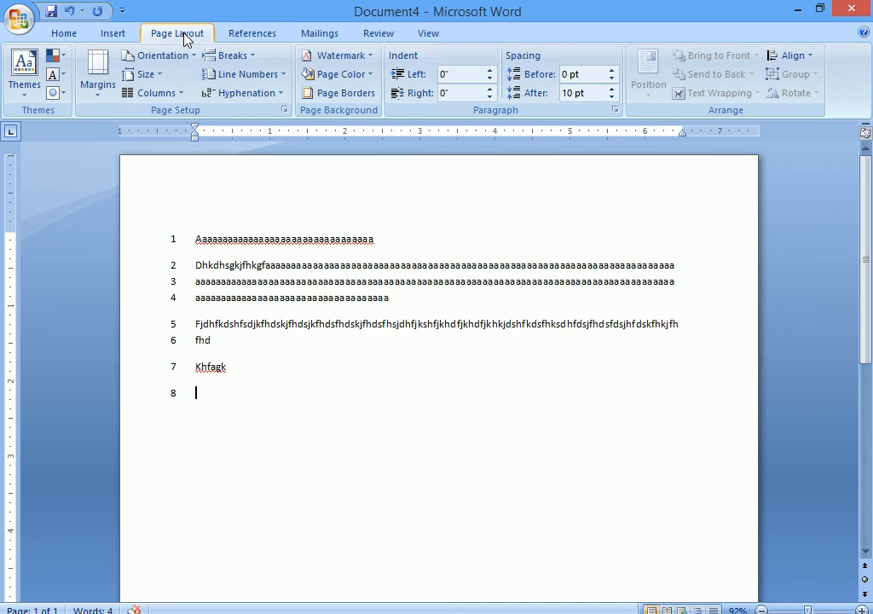
{"action": "left_click", "coordinate": [115, 36]}
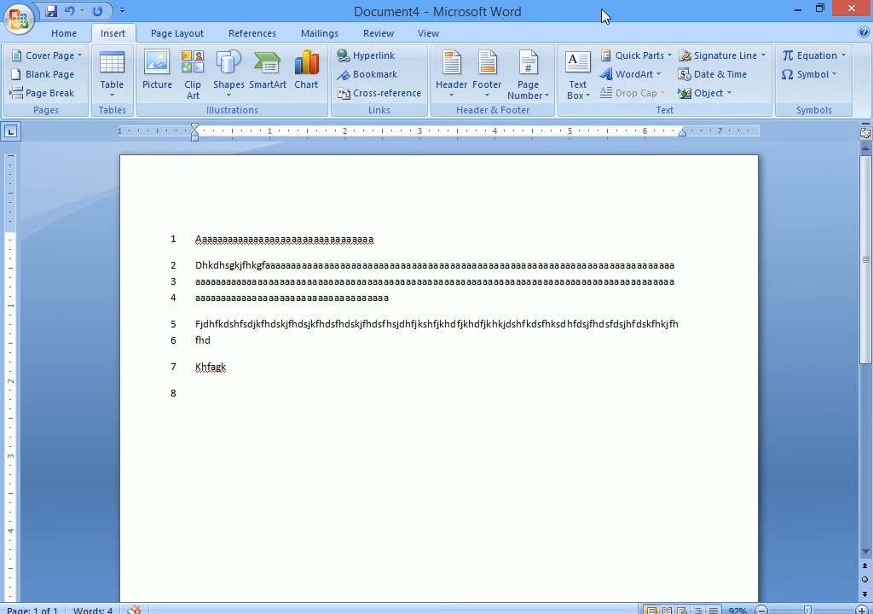
{"action": "left_click", "coordinate": [51, 32]}
Step: View the document in Print Preview and return to the editing view
{"action": "left_click", "coordinate": [23, 20]}
{"action": "mouse_move", "coordinate": [52, 211]}
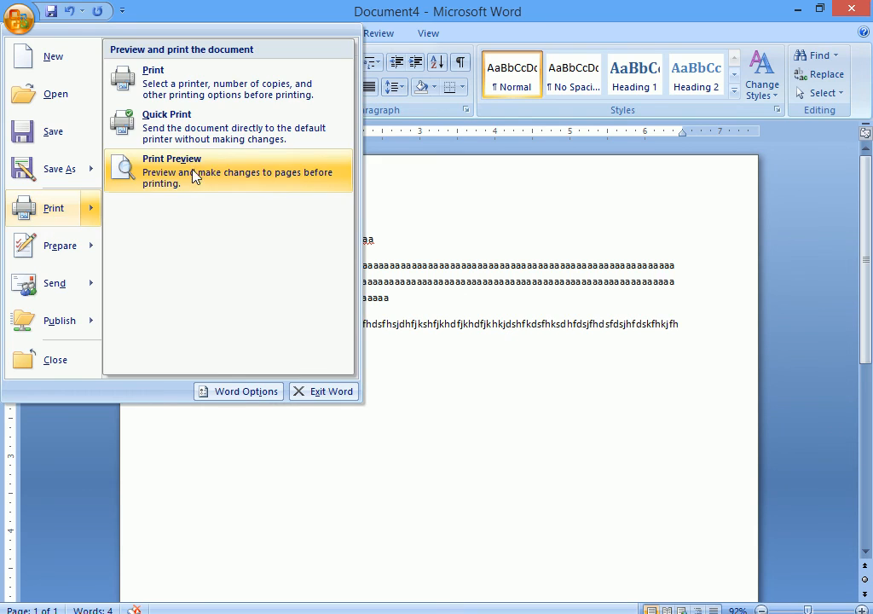
{"action": "left_click", "coordinate": [197, 169]}
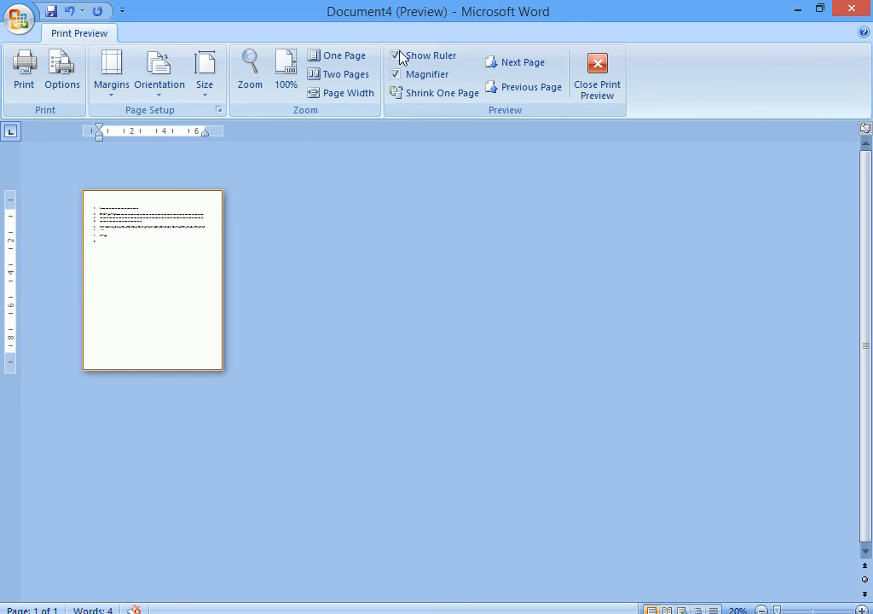
{"action": "left_click", "coordinate": [596, 70]}
Step: Review the options for preparing the document for distribution
{"action": "left_click", "coordinate": [19, 21]}
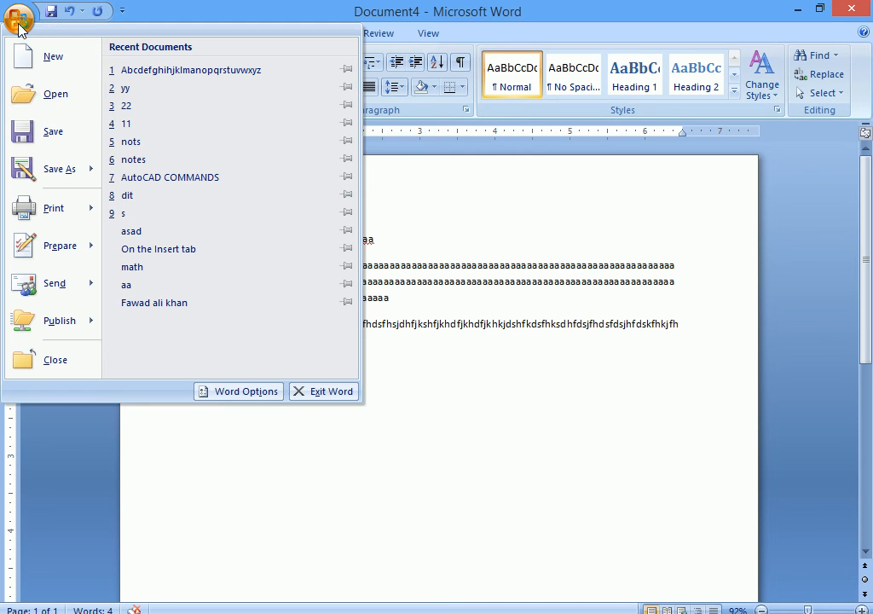
{"action": "mouse_move", "coordinate": [53, 211]}
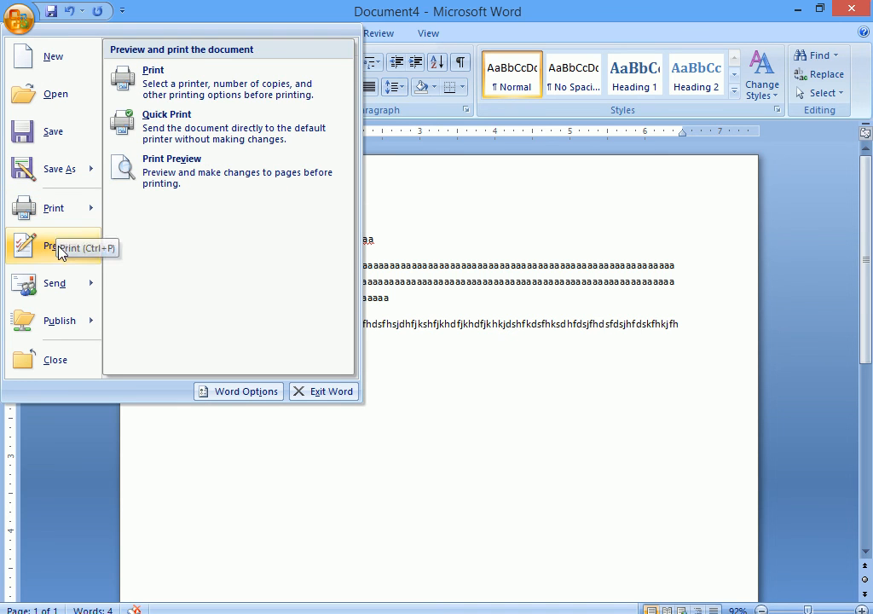
{"action": "mouse_move", "coordinate": [60, 249]}
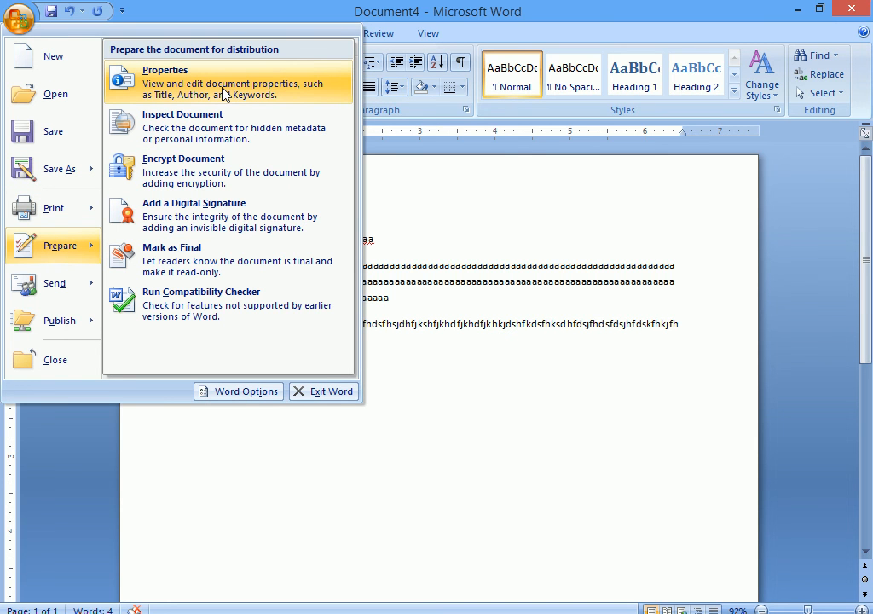